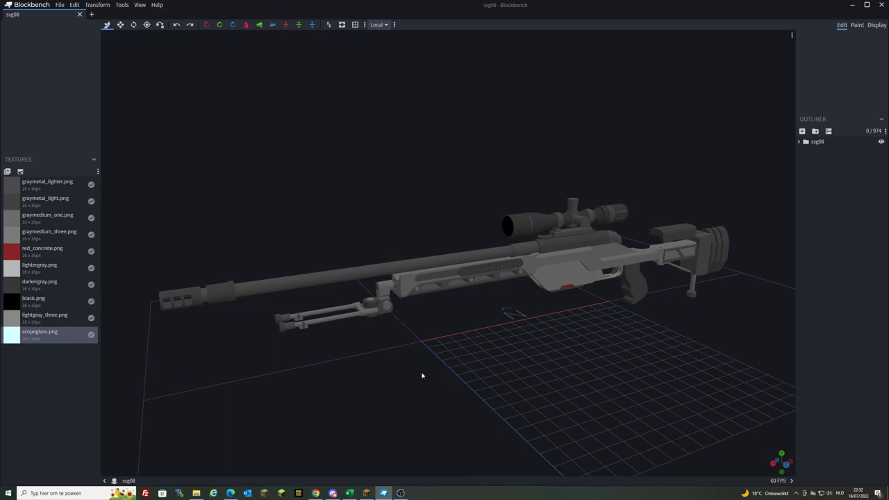
left_click_drag(421, 375, 551, 369)
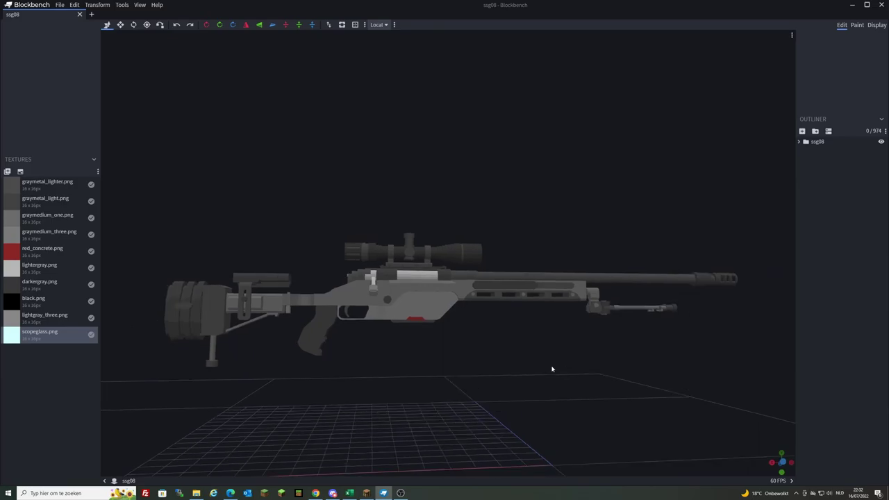
left_click_drag(551, 368, 287, 382)
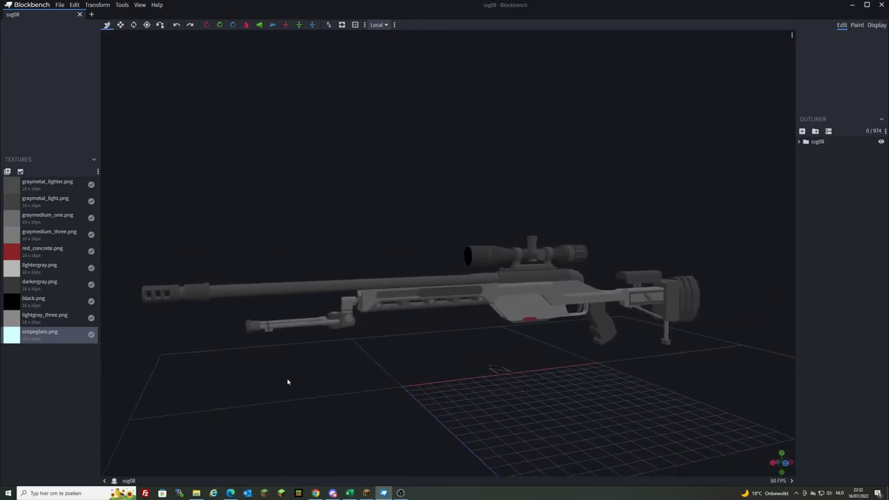
left_click_drag(349, 389, 329, 387)
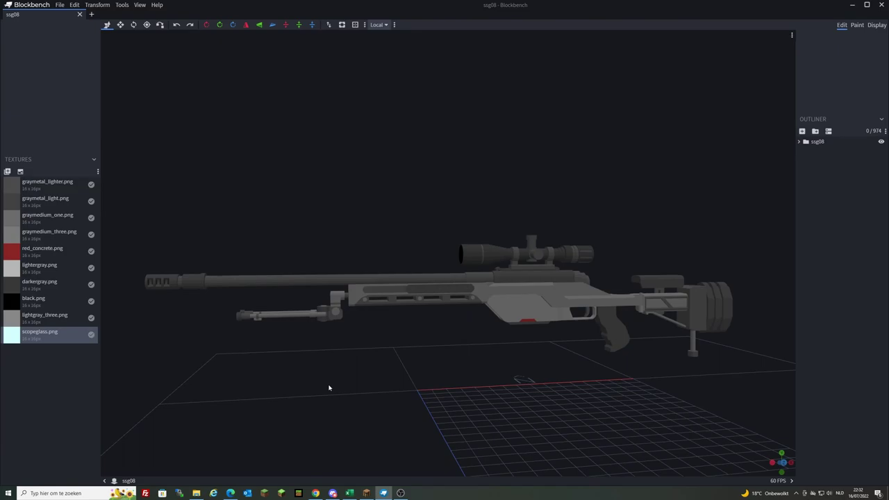
left_click_drag(393, 404, 467, 369)
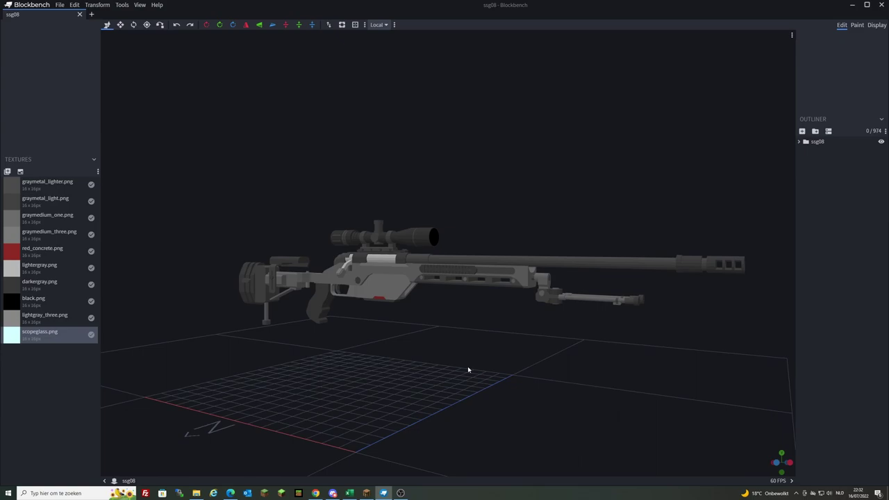
left_click_drag(468, 370, 257, 377)
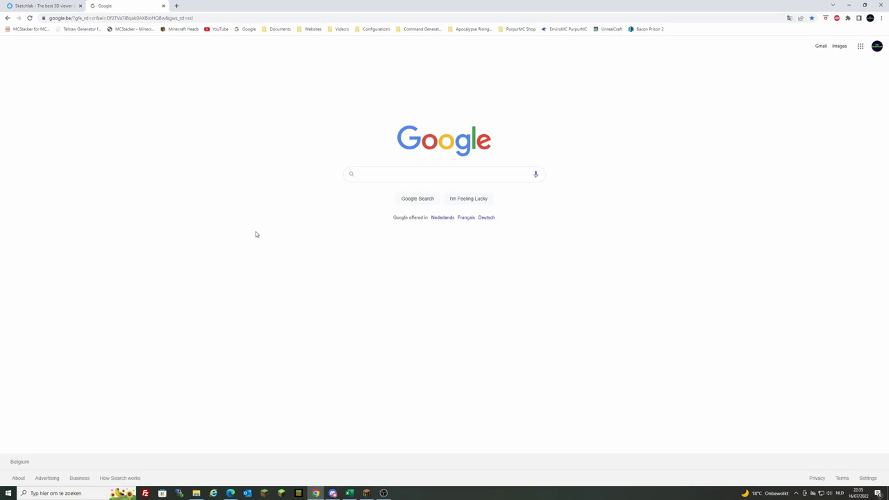
In the web browser, search Google for "blockbench" and download the Windows installer from the official Blockbench site.
left_click(376, 174)
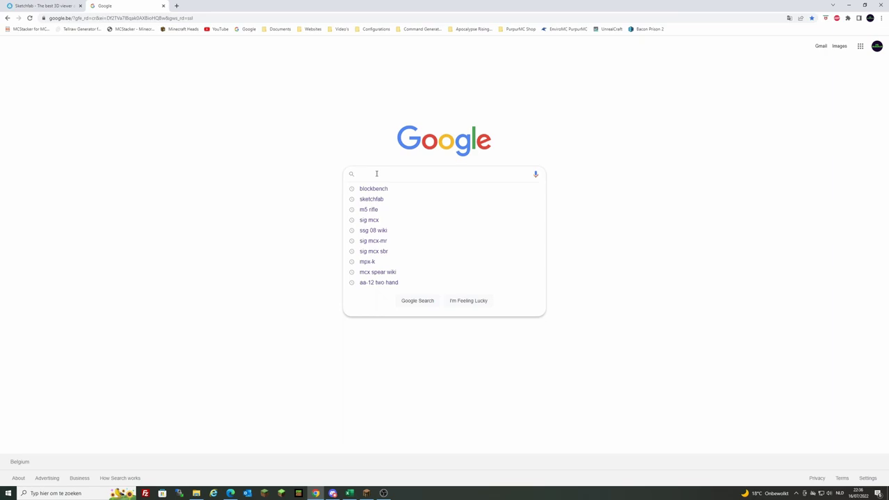
type("blockbench")
key("Return")
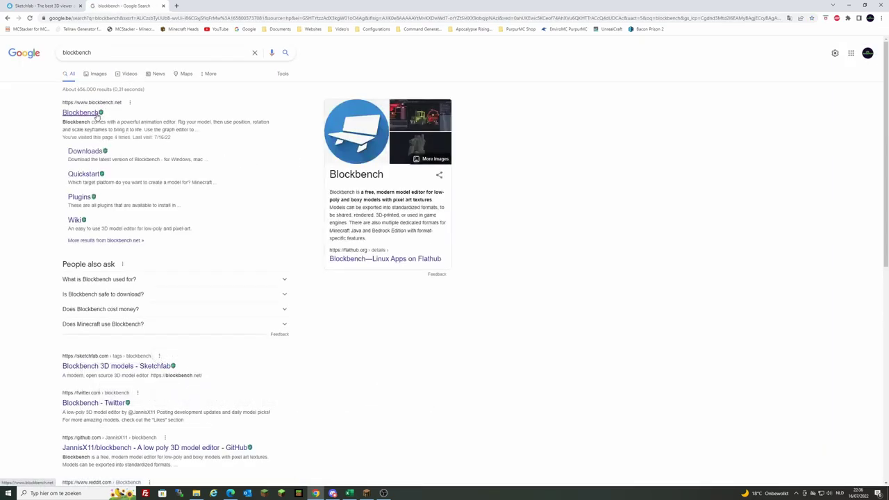
left_click(92, 113)
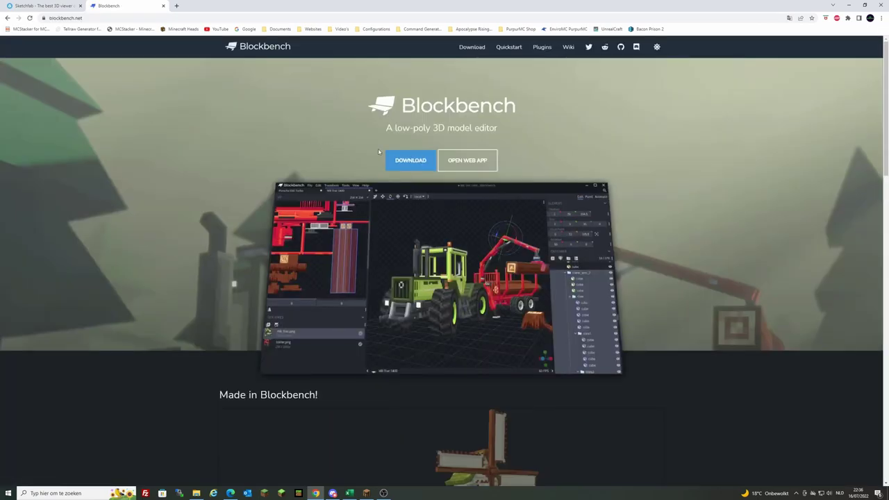
left_click(410, 160)
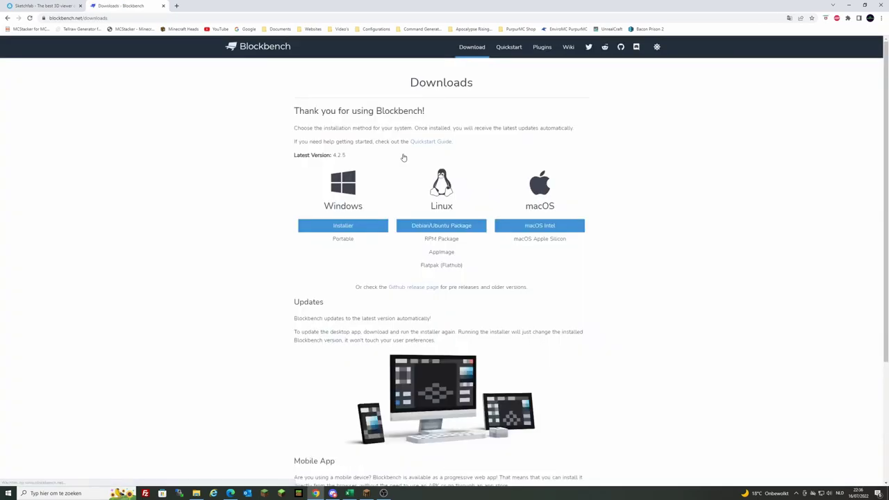
left_click(339, 226)
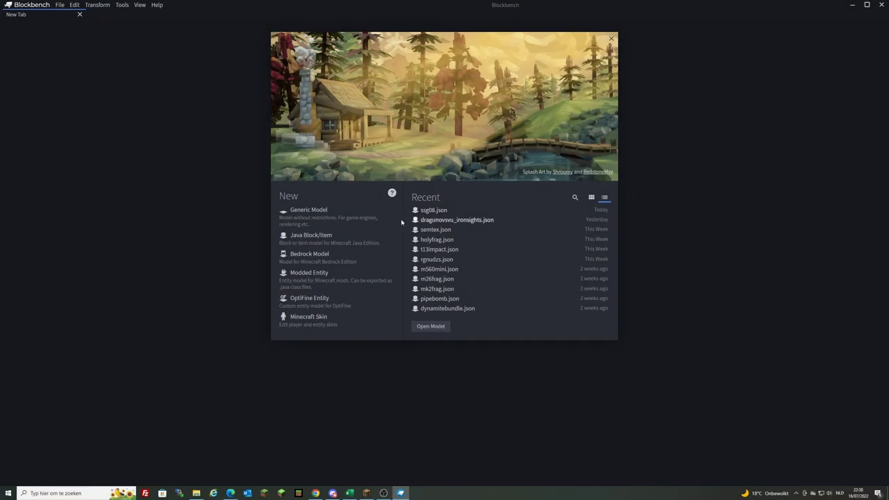
Switch to Blockbench and create a new Java Block/Item model, dismissing the project settings without entering anything.
left_click(339, 241)
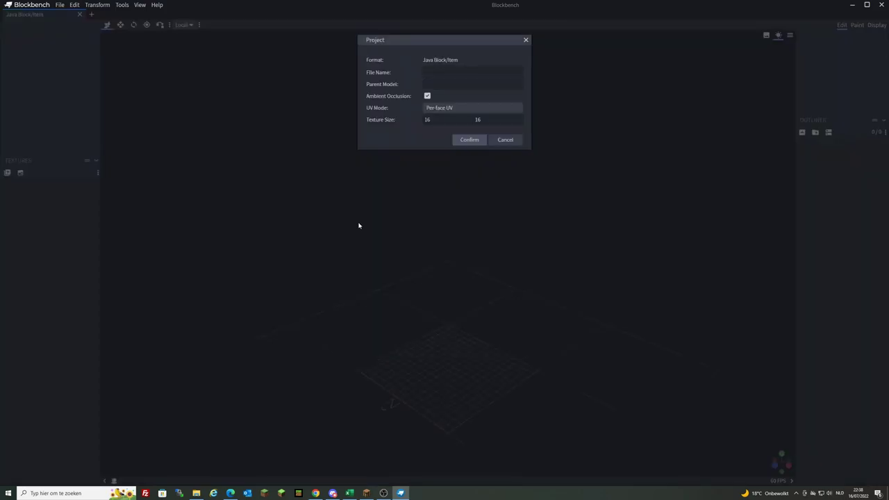
left_click(504, 140)
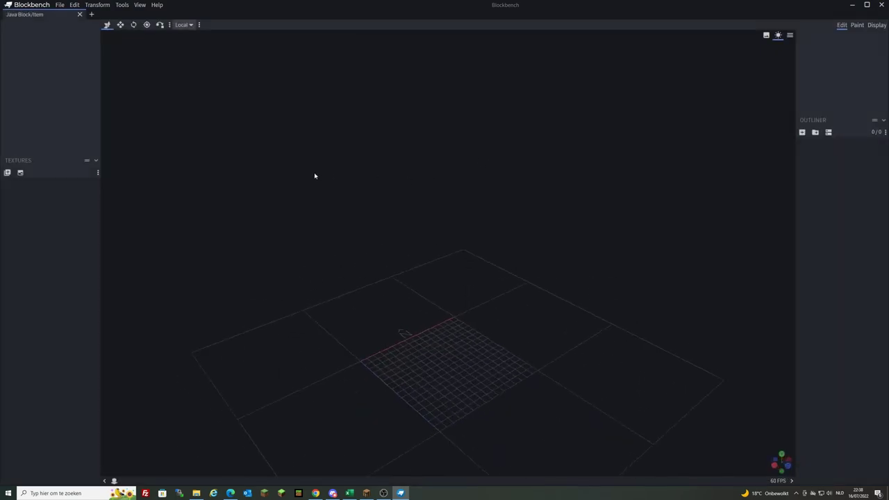
right_click_drag(365, 227, 369, 159)
left_click_drag(368, 159, 368, 168)
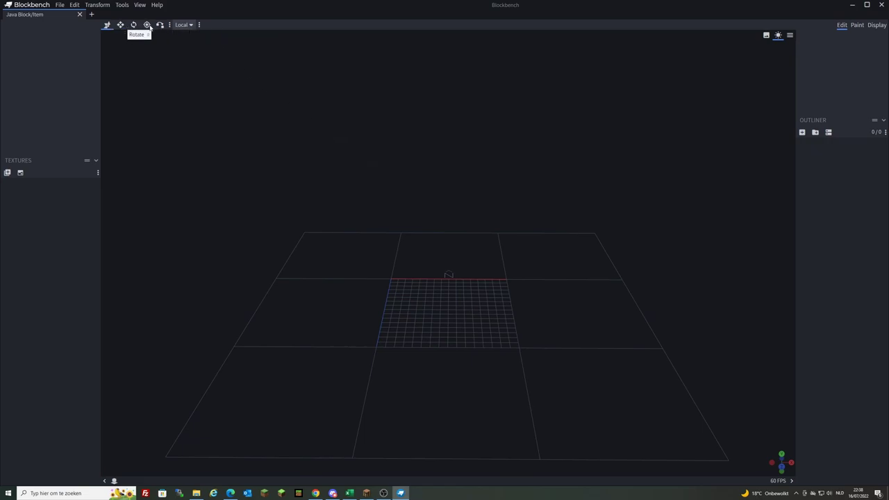
left_click(61, 6)
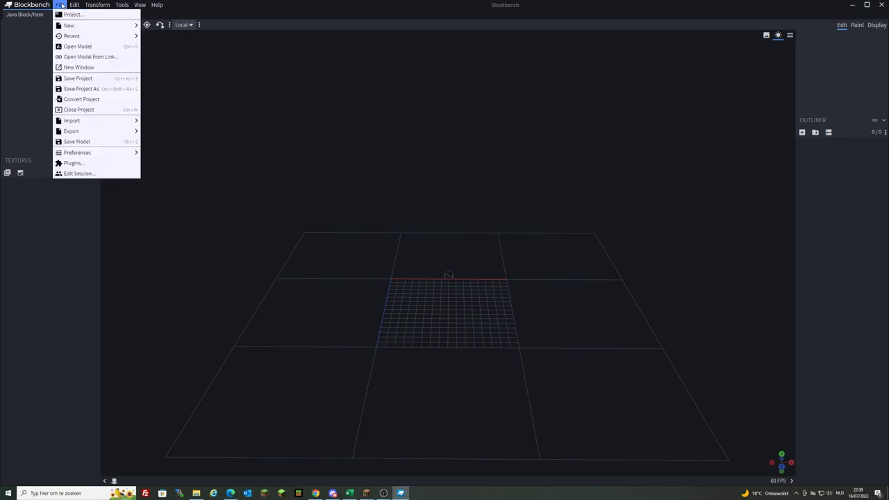
left_click(73, 163)
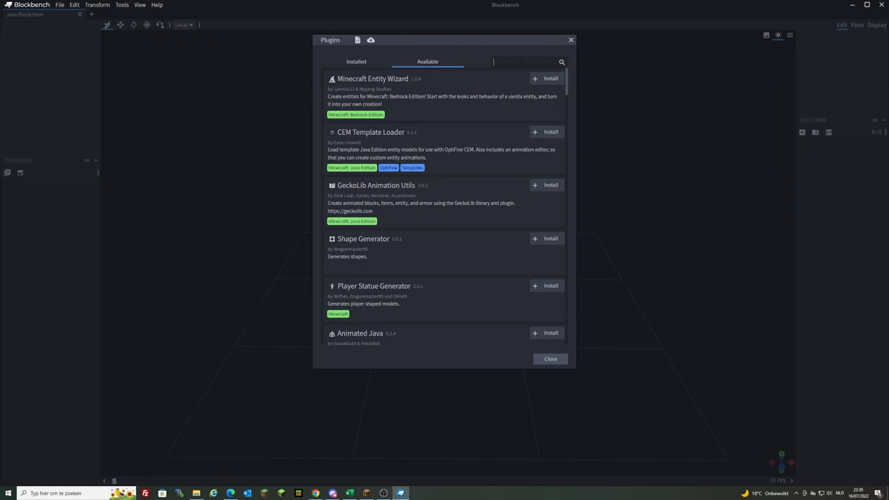
left_click(571, 41)
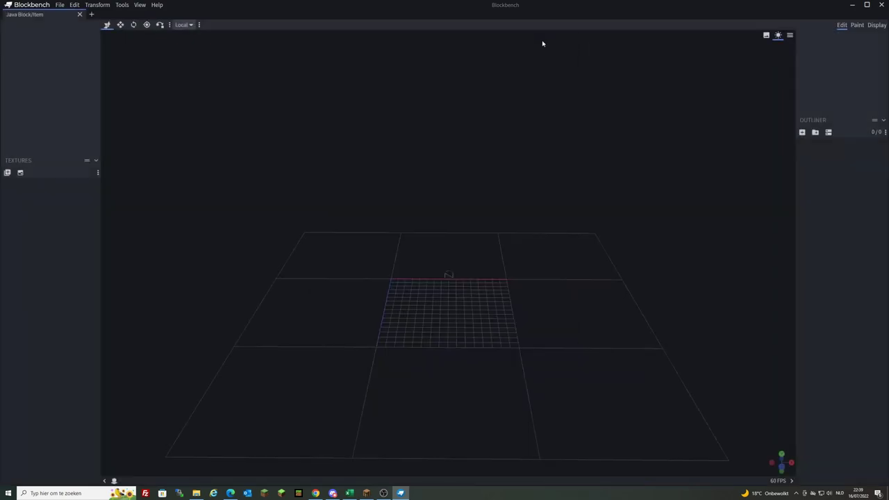
Search the available plugins for "shape" and install the Shape Generator plugin.
left_click(60, 5)
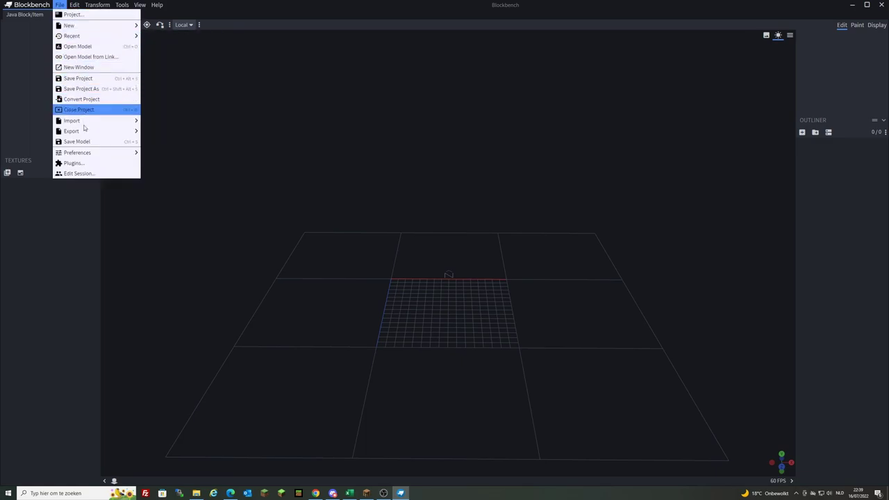
left_click(86, 164)
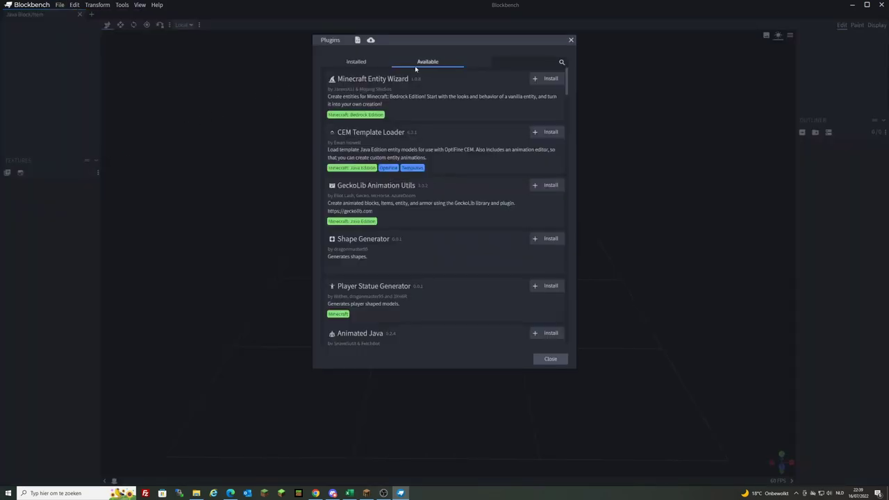
left_click(504, 62)
type("shape")
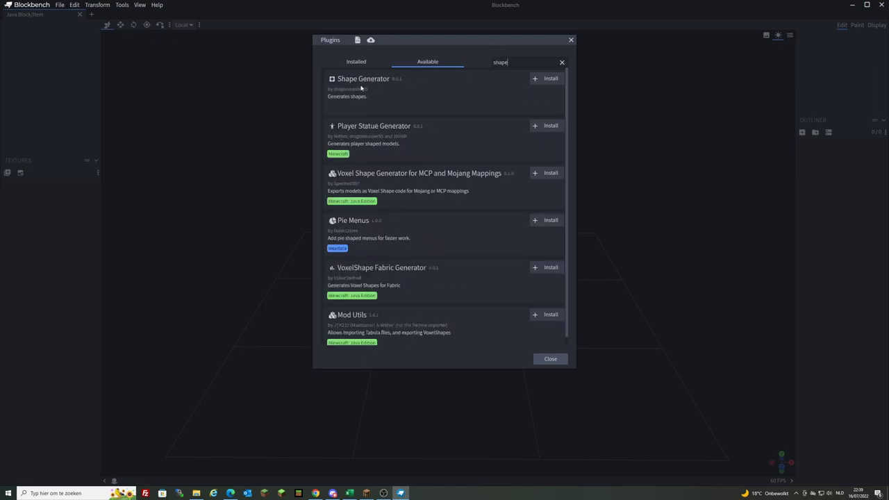
left_click(546, 79)
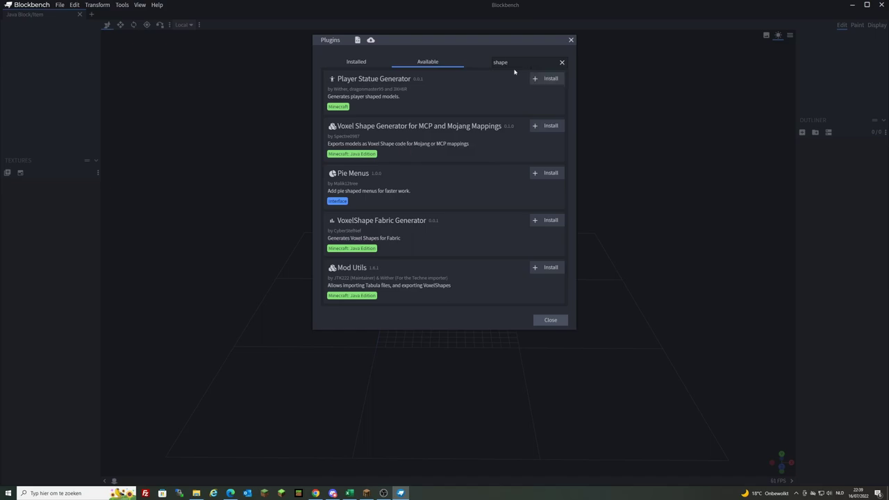
Search the available plugins for "optimize", install the Optimize plugin and close the plugin manager.
key("ctrl+BackSpace")
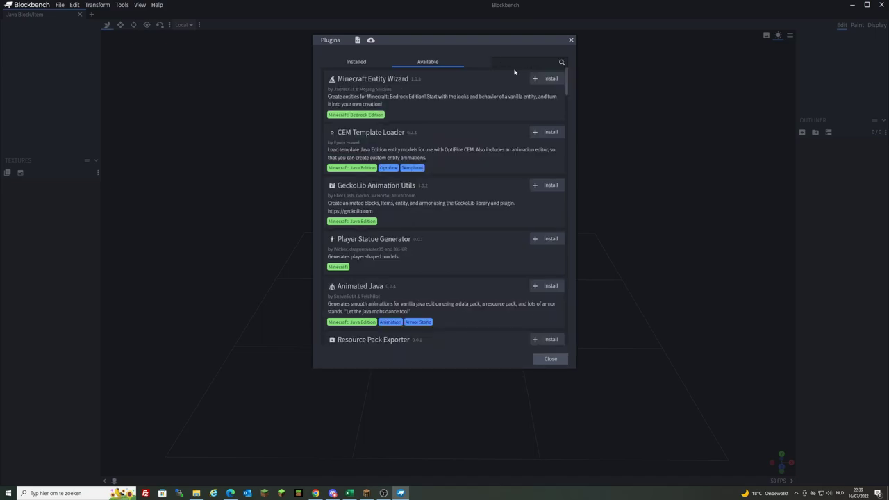
type("optimize")
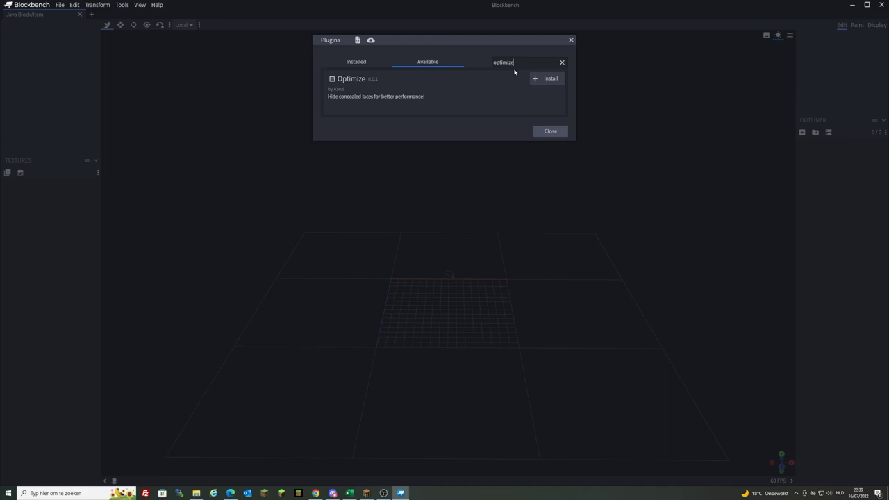
left_click(546, 78)
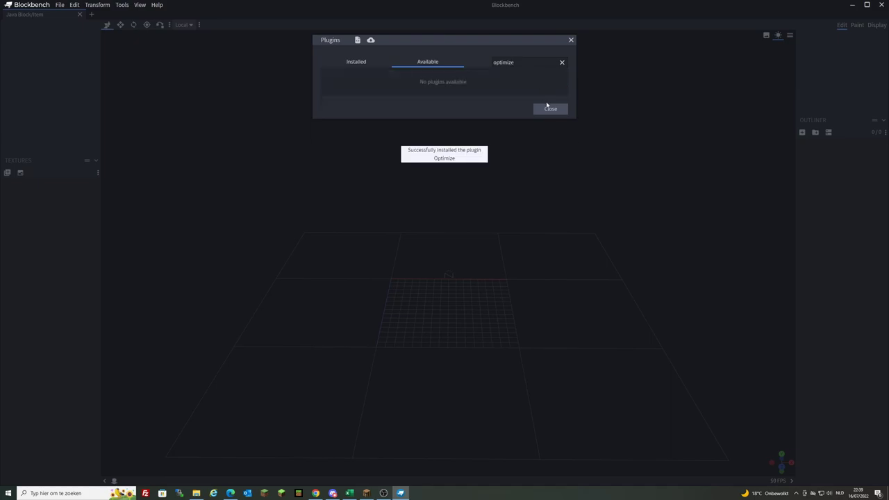
left_click(549, 109)
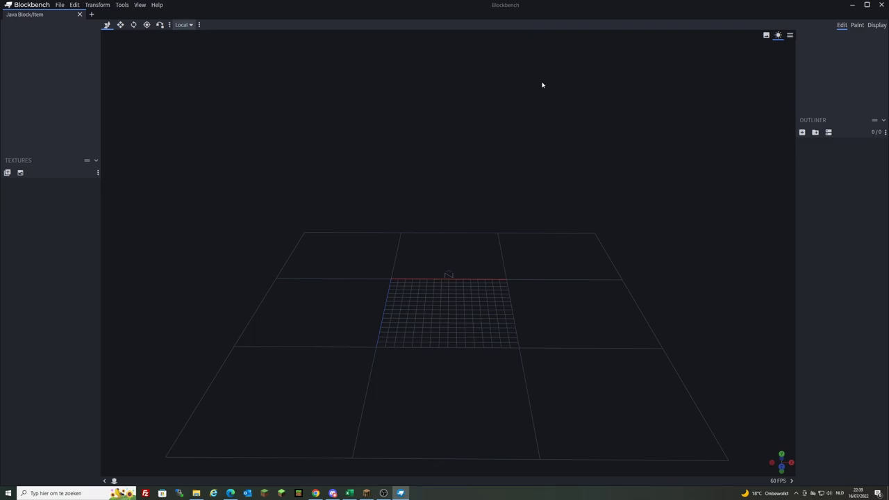
Customize the main tools toolbar by adding the Undo and Redo commands to it.
left_click(170, 26)
left_click(178, 33)
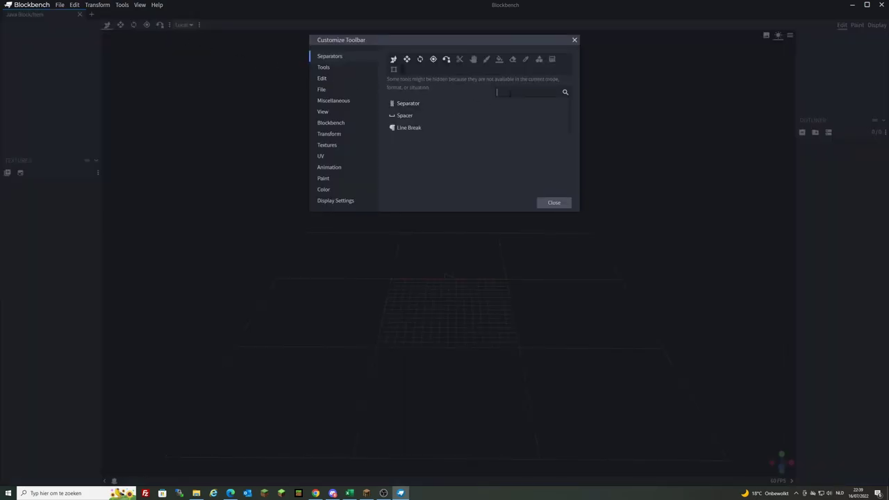
left_click(508, 92)
type("do")
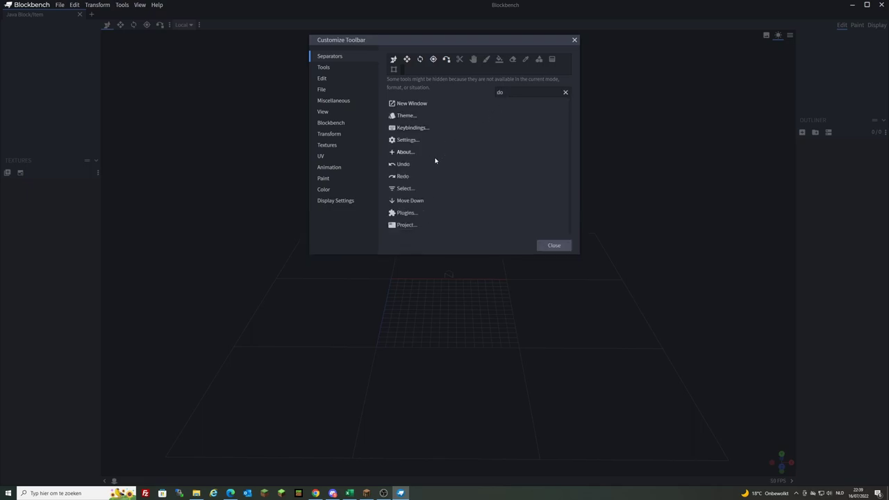
left_click(432, 164)
left_click(432, 164)
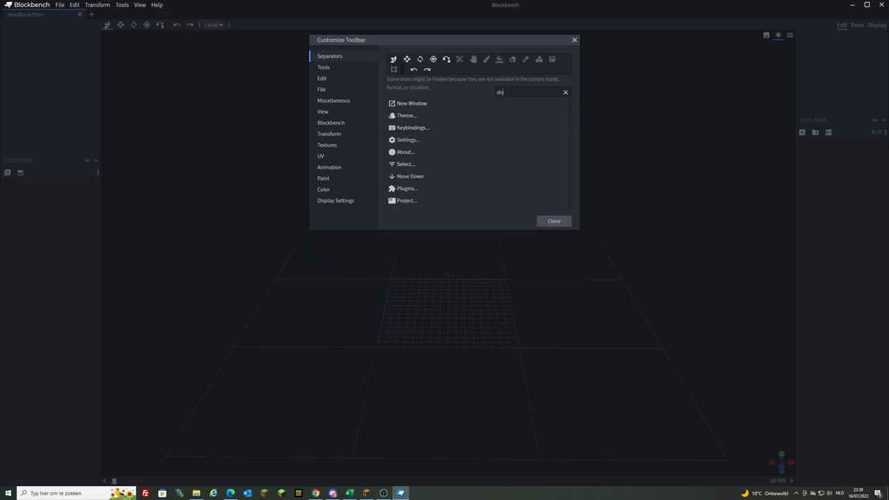
Add the Rotate X +90, Rotate Y +90 and Rotate Z +90 commands to the toolbar.
key("BackSpace")
key("BackSpace")
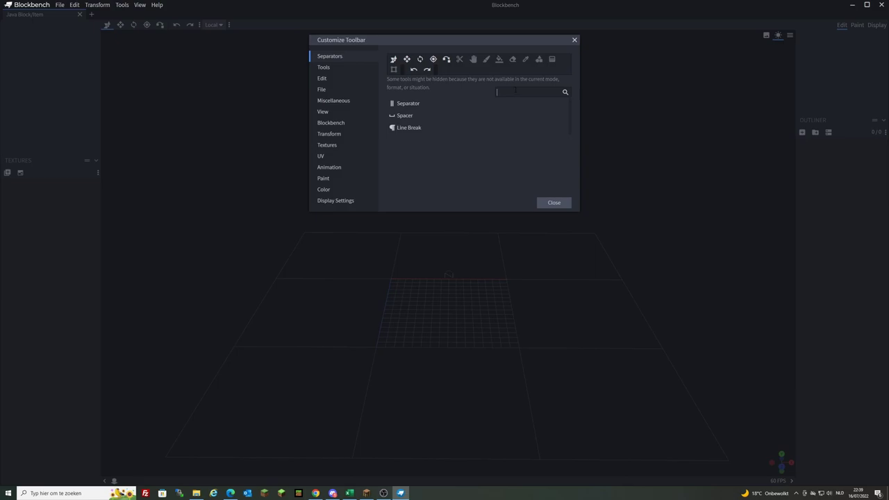
left_click(516, 91)
type("rotate")
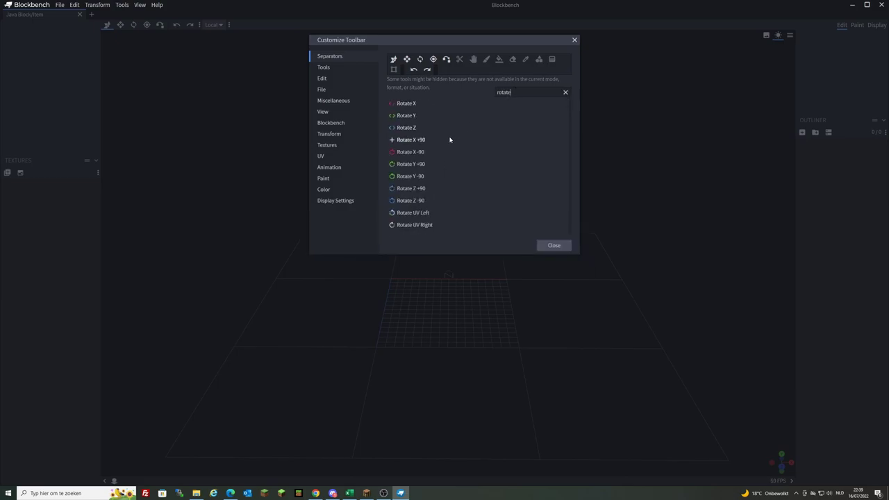
left_click(449, 139)
left_click(444, 151)
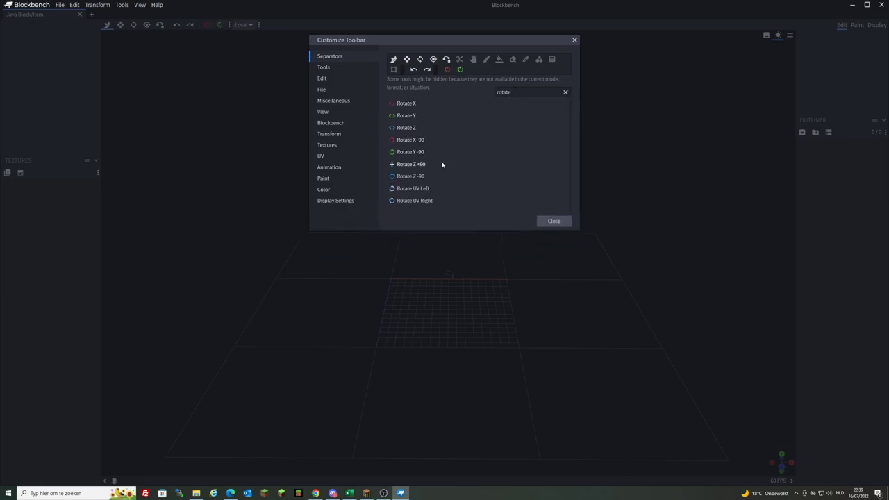
left_click(440, 164)
Add the flip commands for the X, Y and Z axes to the toolbar.
key("ctrl+a")
key("BackSpace")
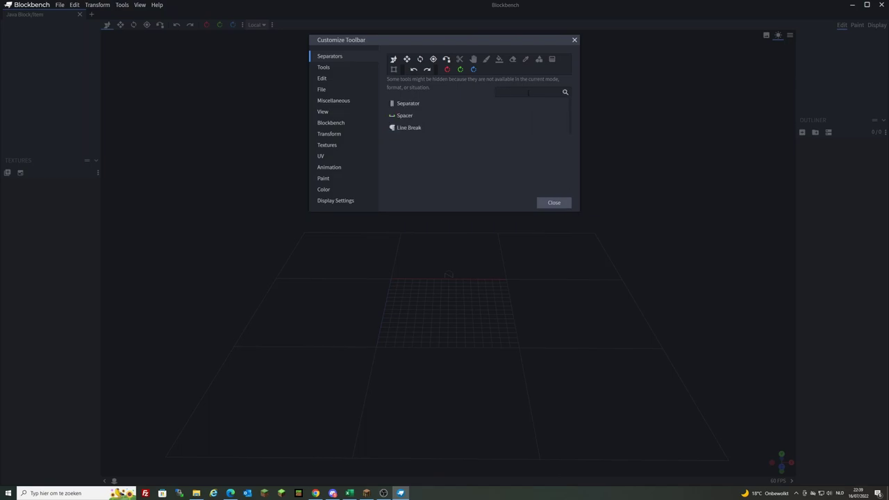
type("flip")
key("Return")
key("Return")
key("Return")
Add the Center X, Center Y and Center Z commands to the toolbar.
key("ctrl+a")
key("BackSpace")
type("center")
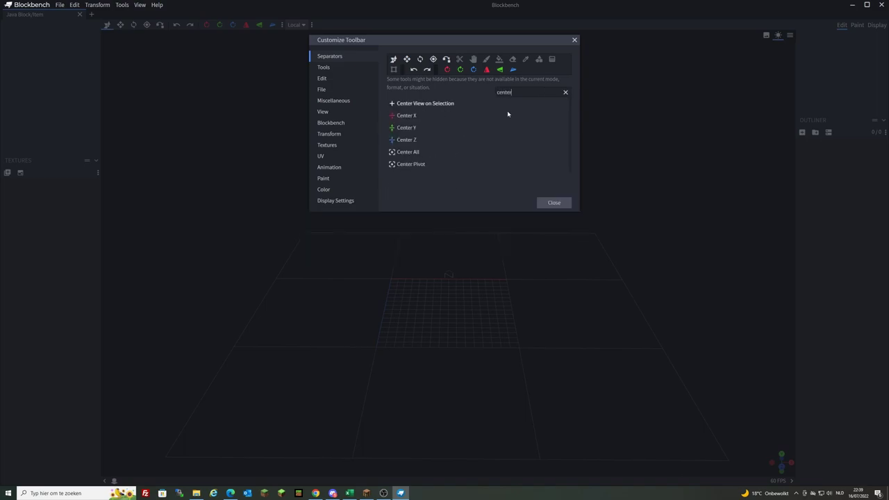
key("Down")
key("Return")
key("Return")
key("Return")
Find the invert commands and add Invert Selection to the toolbar.
key("ctrl+a")
key("BackSpace")
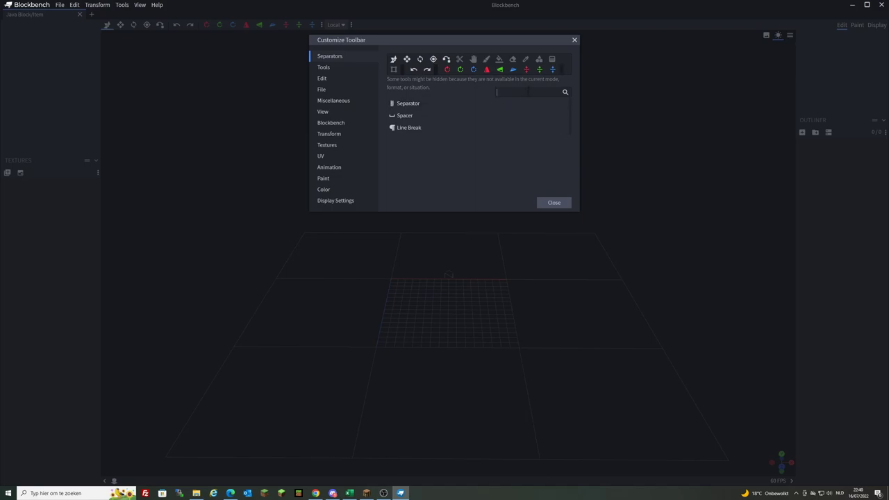
type("invert")
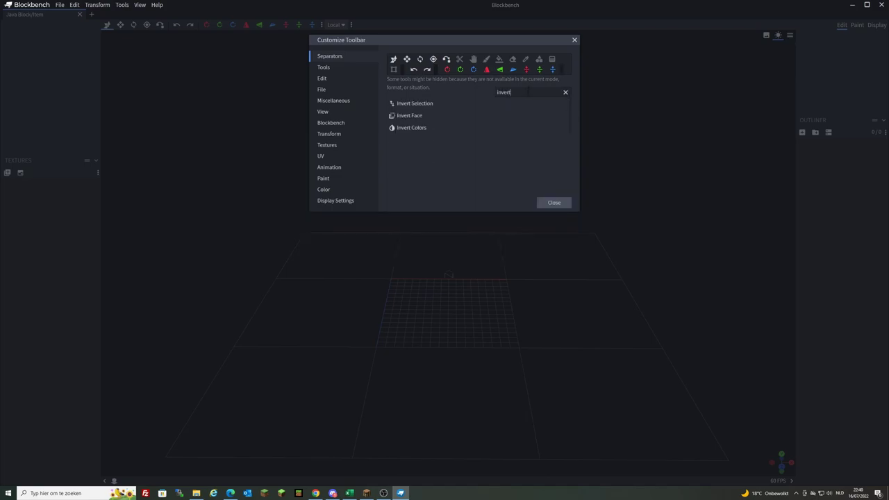
left_click(527, 101)
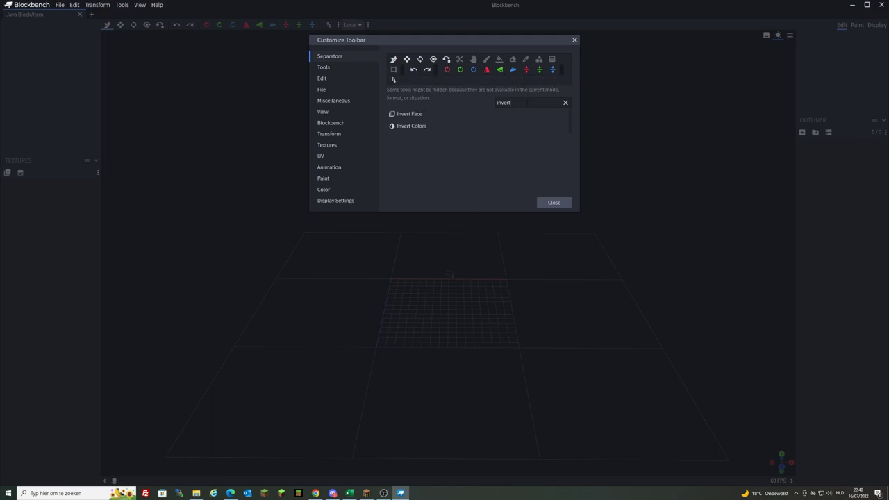
Find the scale and shape commands and add them to the toolbar.
key("BackSpace")
key("BackSpace")
key("BackSpace")
key("BackSpace")
key("BackSpace")
key("BackSpace")
type("scale")
key("Down")
key("Return")
key("BackSpace")
key("BackSpace")
key("BackSpace")
key("BackSpace")
key("BackSpace")
type("shape")
left_click(465, 127)
Find the commands matching "opti", add the last one listed to the toolbar, and finish customizing it.
key("BackSpace")
key("BackSpace")
key("BackSpace")
key("BackSpace")
key("BackSpace")
type("opt")
left_click(452, 163)
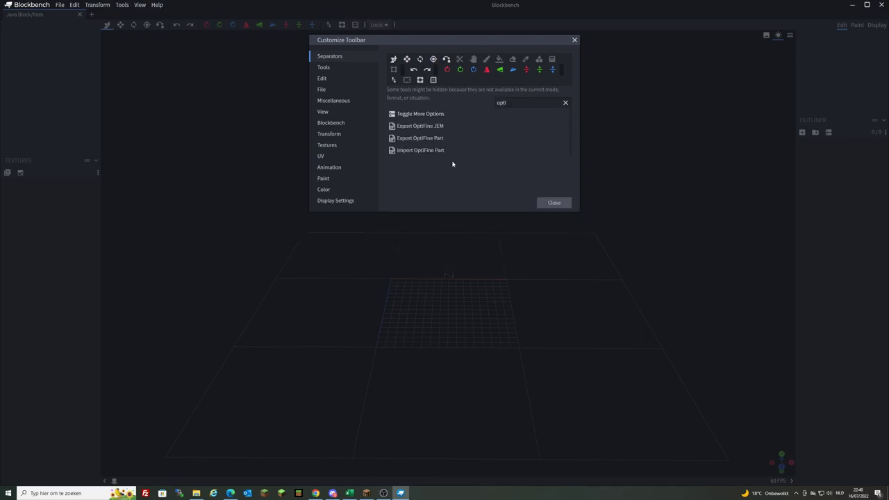
left_click(553, 202)
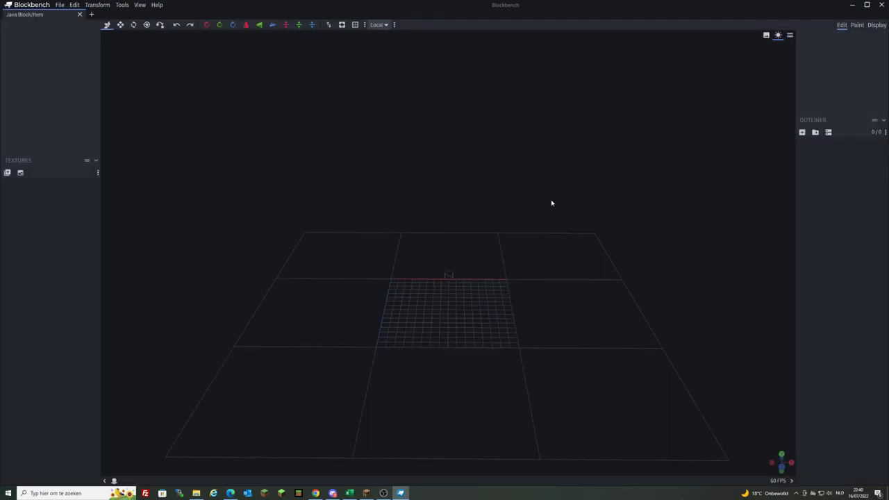
Review the Interface and Snapping preferences, including the grid resolution options, and close the settings.
left_click(61, 5)
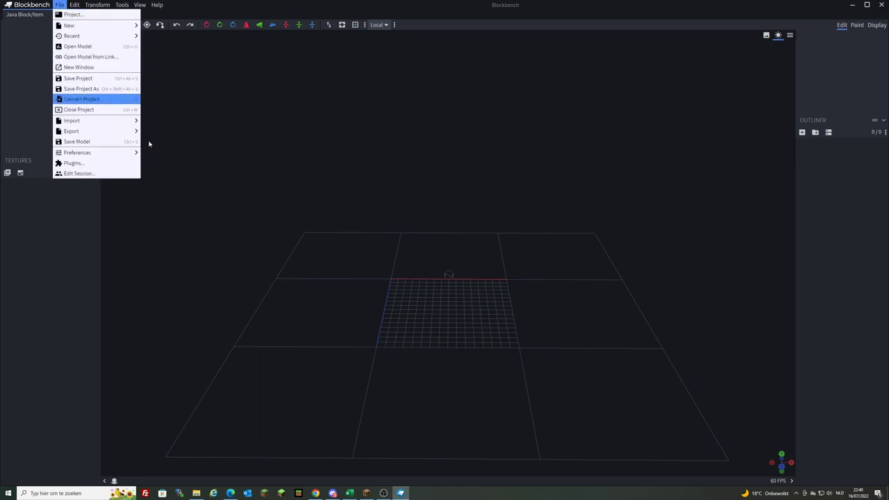
mouse_move(135, 153)
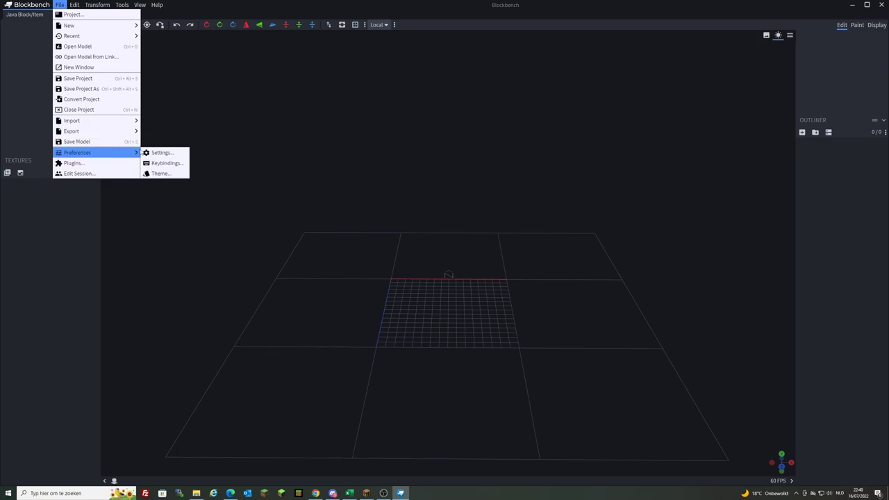
left_click(145, 152)
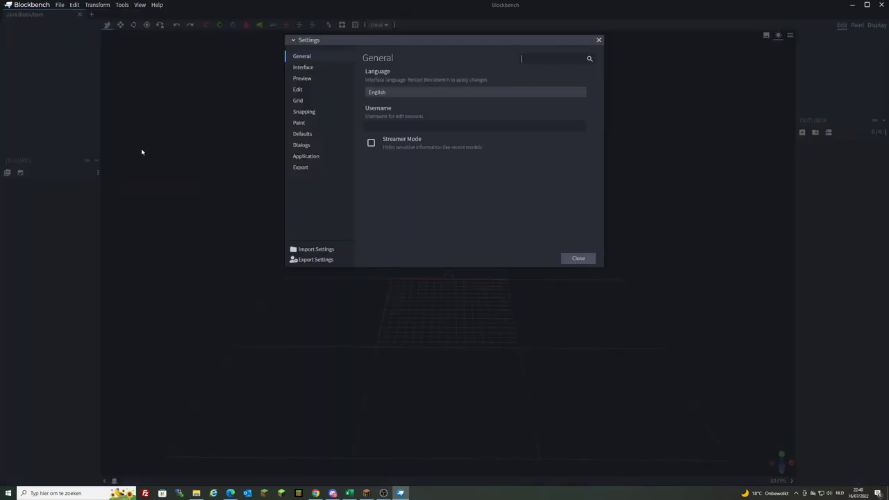
left_click(311, 69)
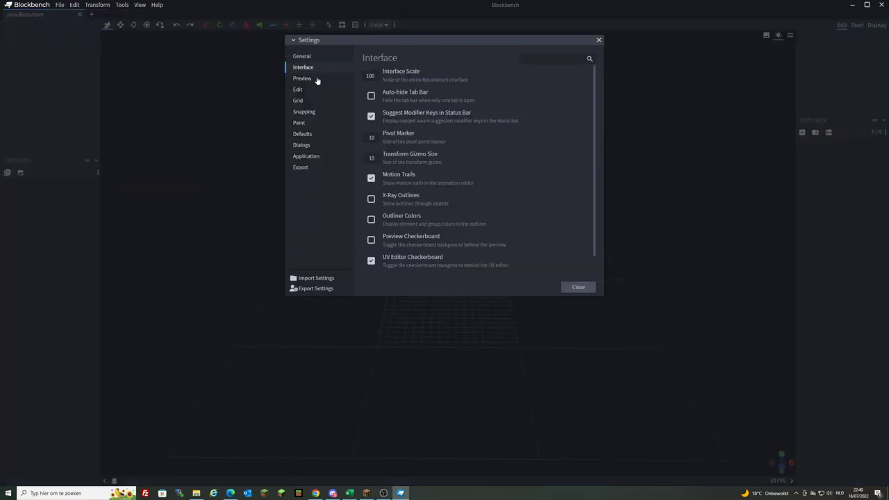
scroll(440, 158, "down", 1)
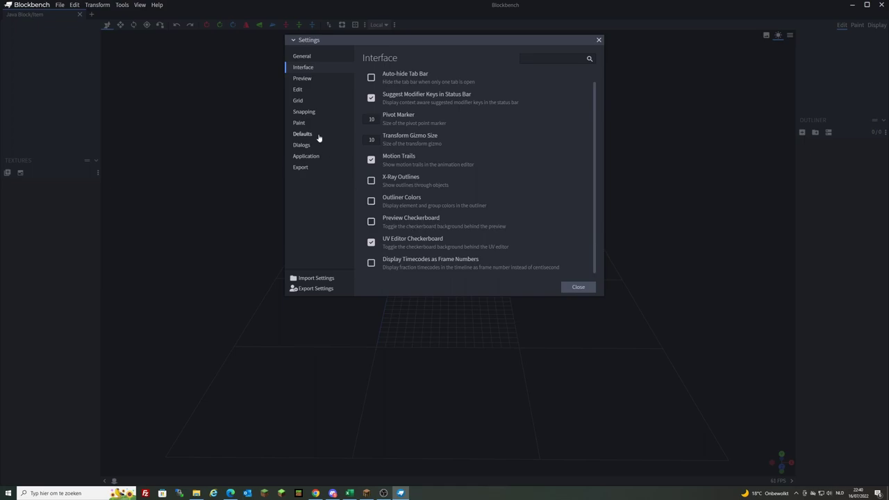
left_click(306, 116)
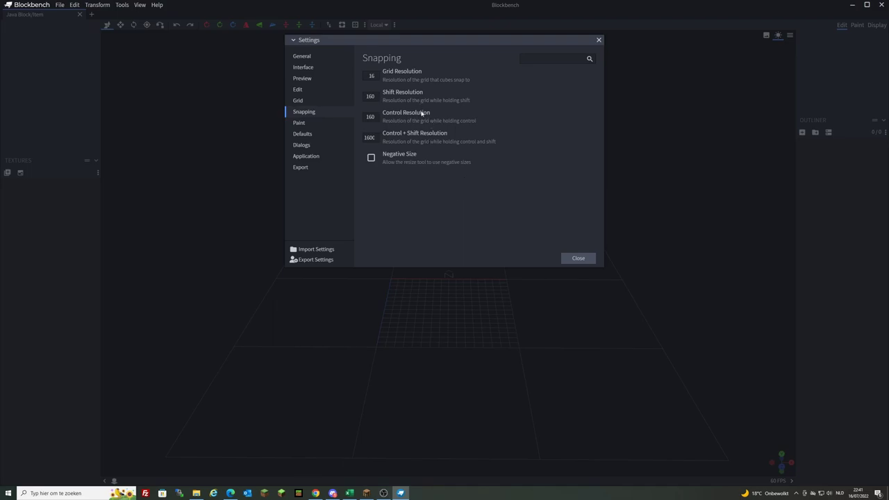
left_click(577, 258)
left_click_drag(572, 261, 601, 253)
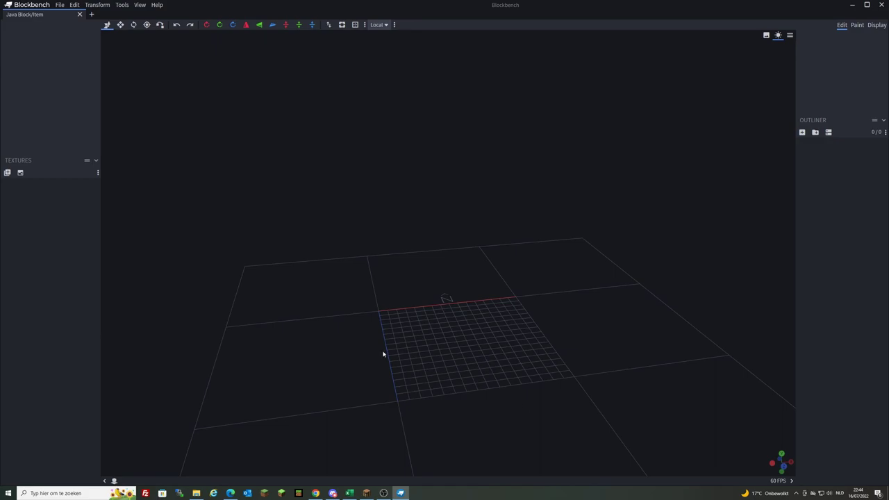
Open the folder selection for the Default Minecraft Textures Path setting and go to the Modelling Guns folder.
left_click(59, 5)
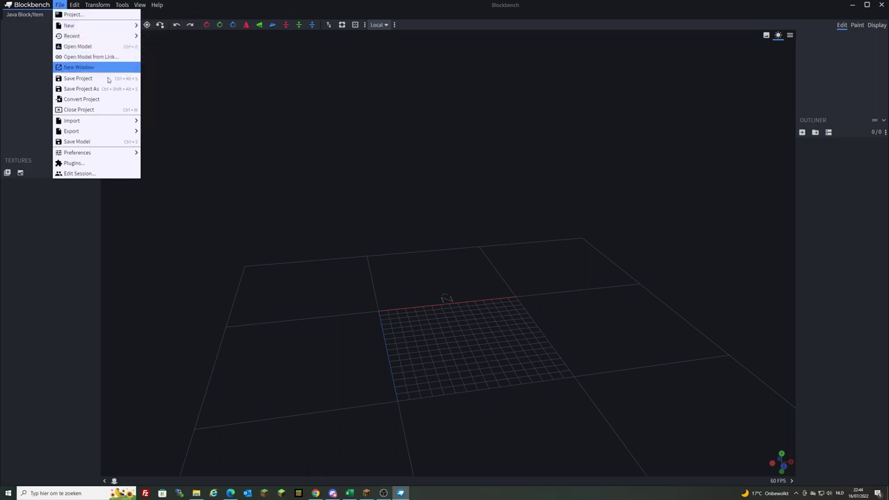
mouse_move(125, 121)
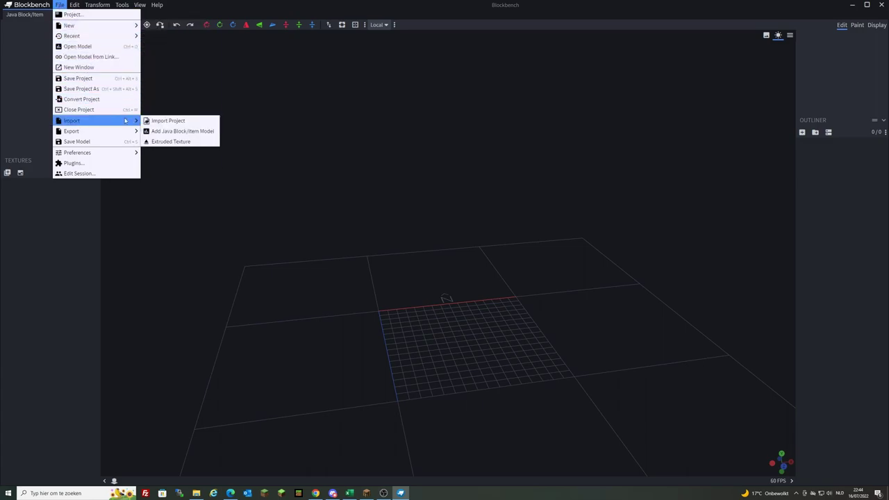
mouse_move(107, 155)
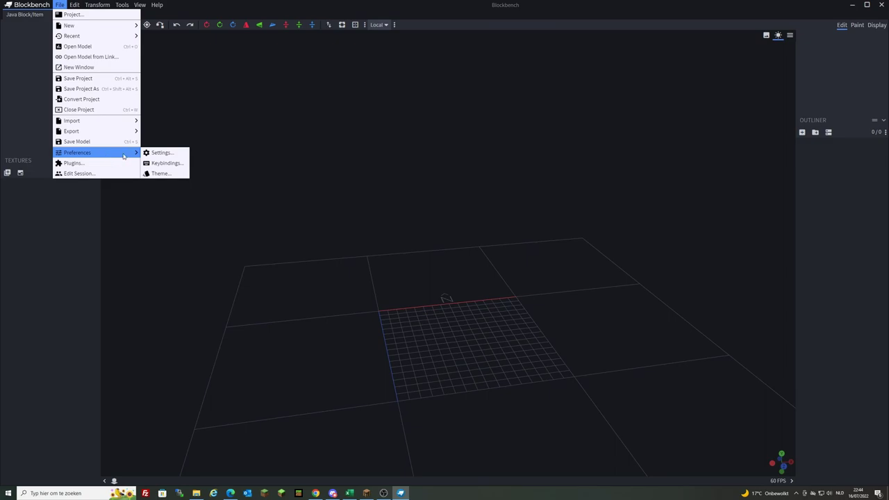
left_click(160, 152)
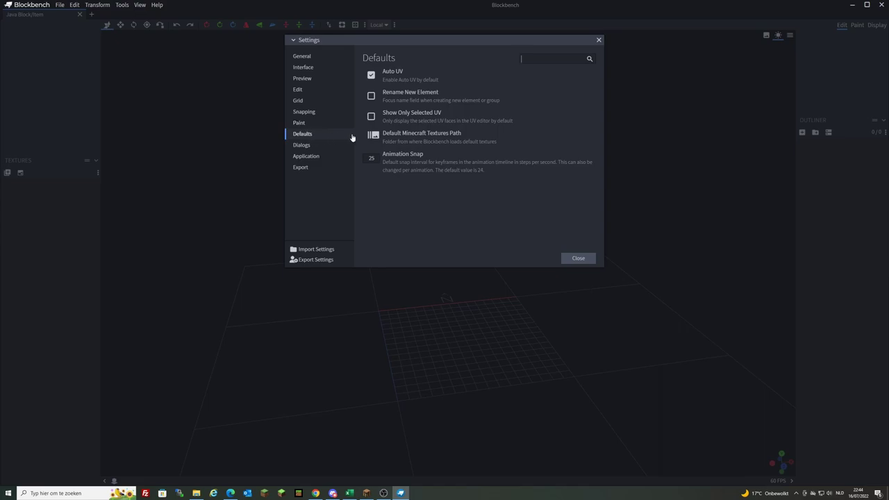
left_click(439, 136)
left_click(489, 257)
left_click(119, 18)
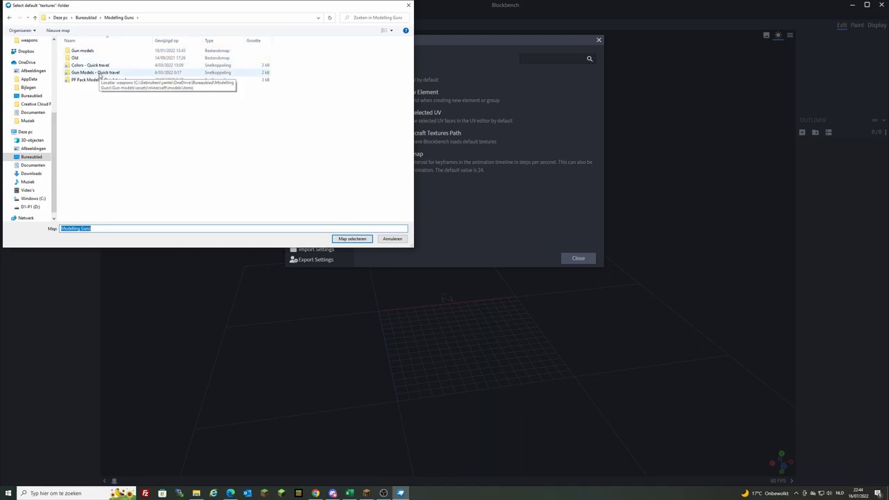
Try choosing the textures folder inside Gun models, assets, minecraft as the default textures path, and leave the settings.
double_click(82, 52)
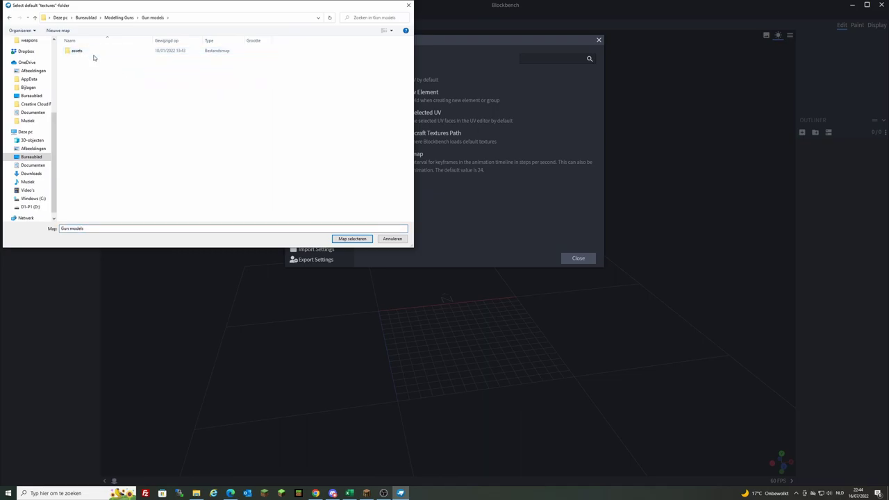
double_click(81, 54)
double_click(82, 54)
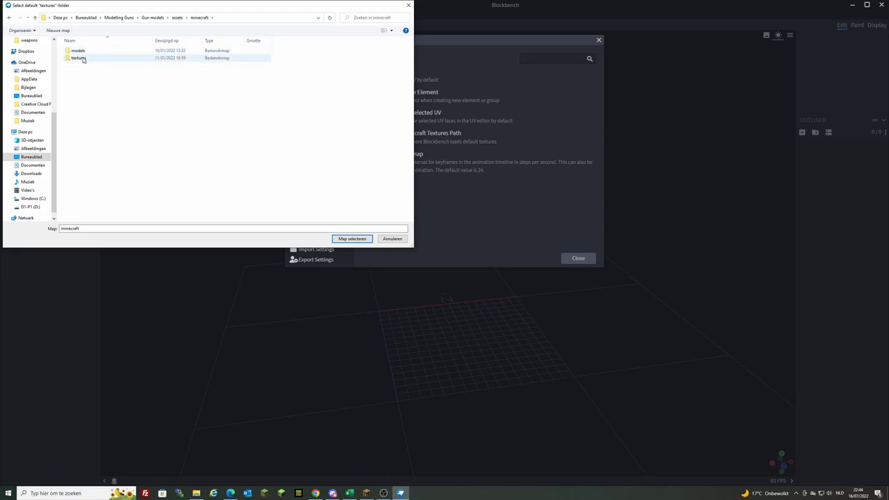
left_click(82, 59)
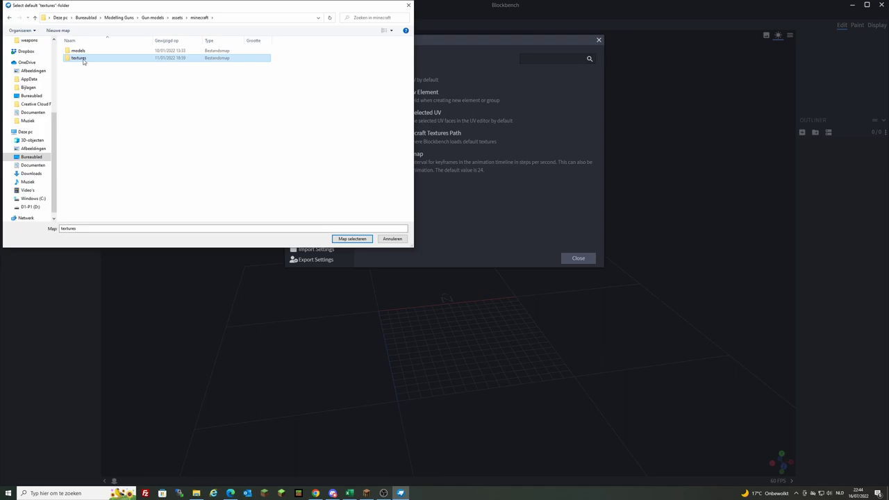
left_click(392, 239)
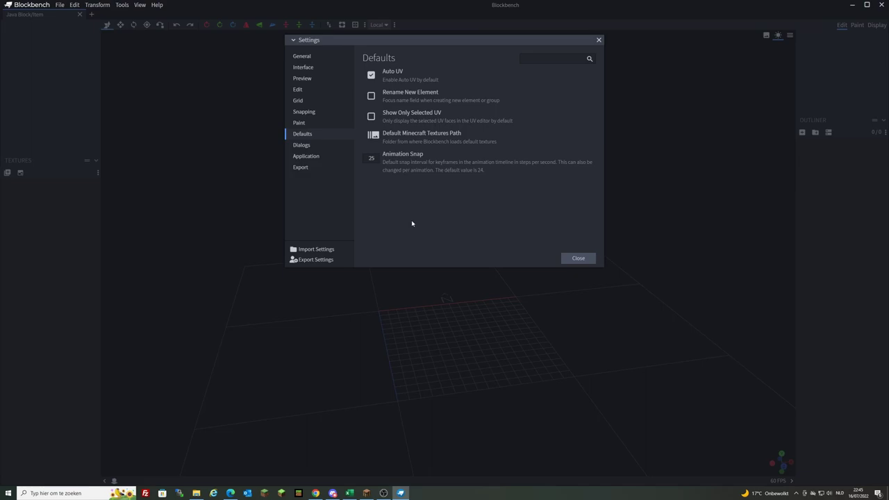
left_click(576, 258)
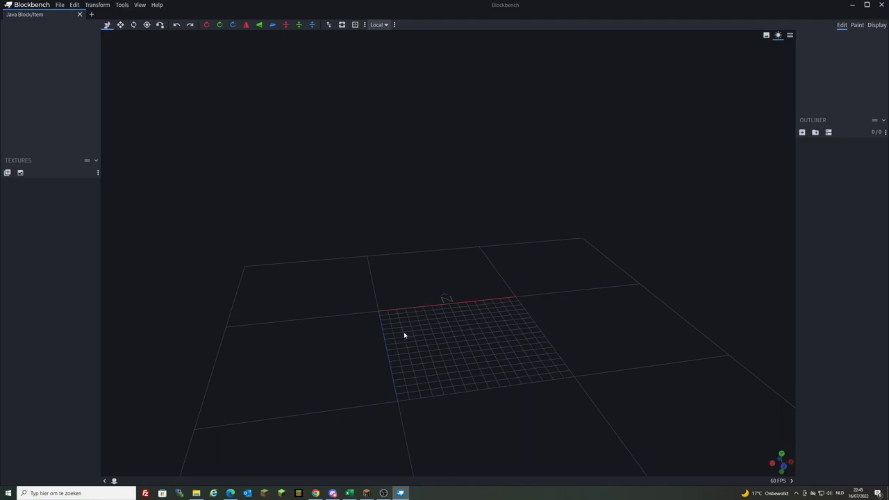
Add a cube and move it along the X and Z axes to position 7, 0, 8.
scroll(404, 336, "up", 3)
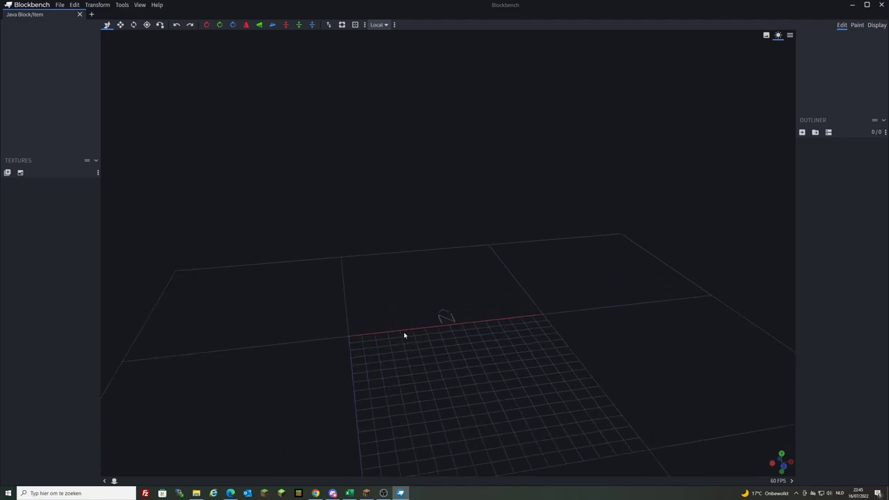
right_click_drag(416, 336, 393, 230)
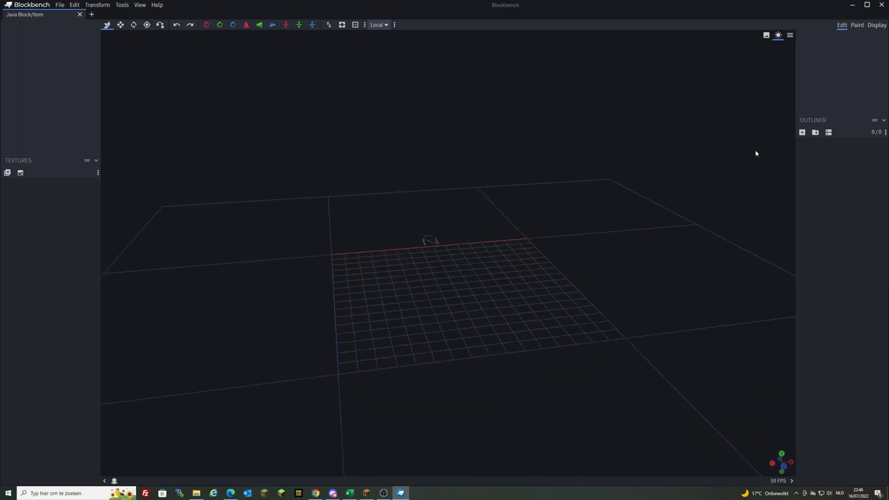
left_click(801, 132)
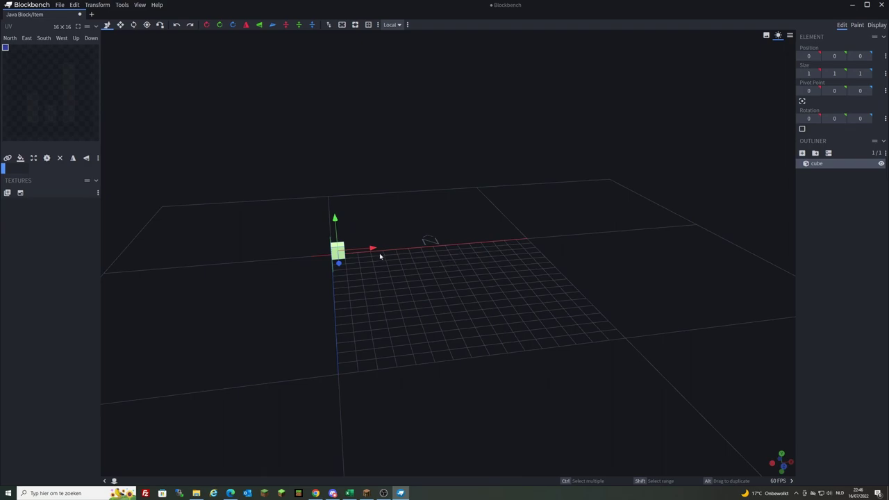
left_click_drag(371, 248, 471, 242)
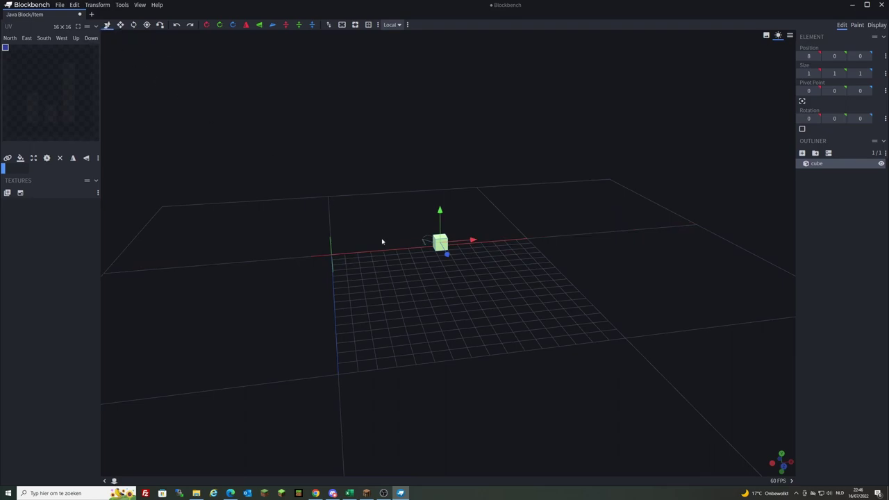
left_click_drag(450, 258, 510, 323)
scroll(537, 316, "up", 3)
scroll(536, 317, "up", 6)
left_click_drag(518, 247, 478, 248)
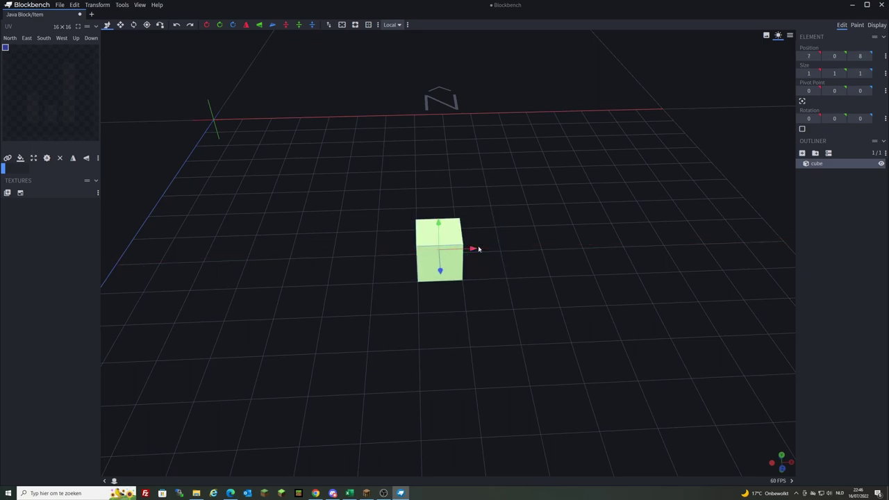
Try a half-unit move of the cube along X to 7.5 and bring it back to 7.
left_click_drag(473, 249, 497, 248)
left_click_drag(497, 248, 497, 248)
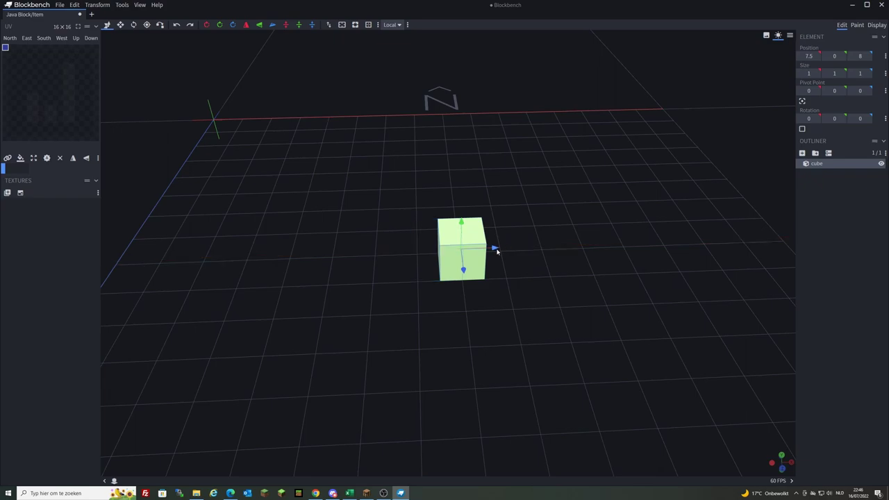
left_click_drag(495, 250, 474, 248)
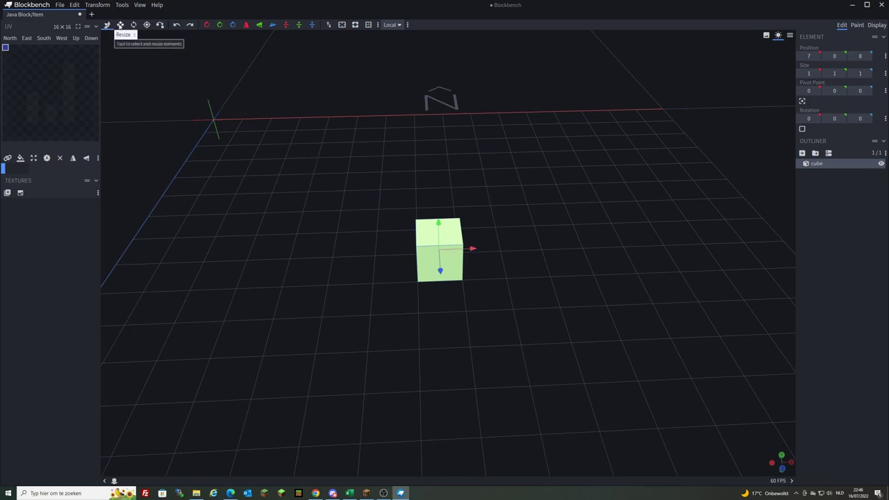
Resize the cube to 4 units along X and 2 units along Z, undoing any extra resize.
left_click(120, 25)
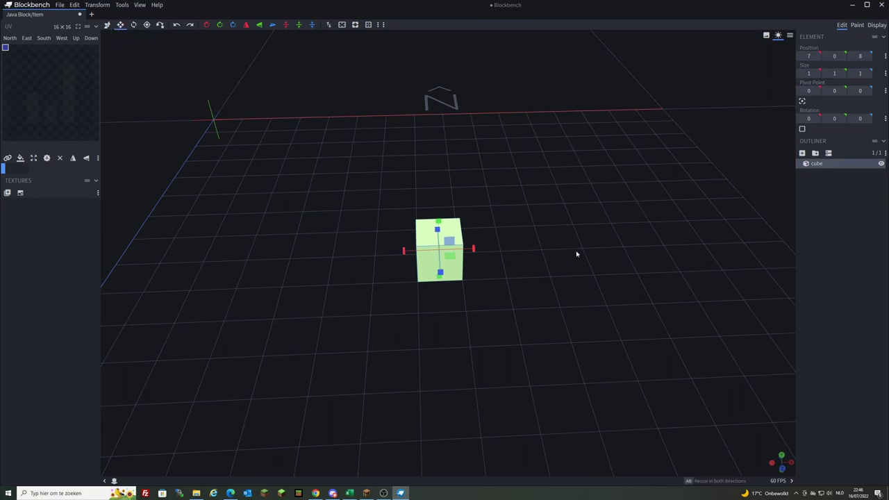
left_click_drag(579, 250, 518, 225)
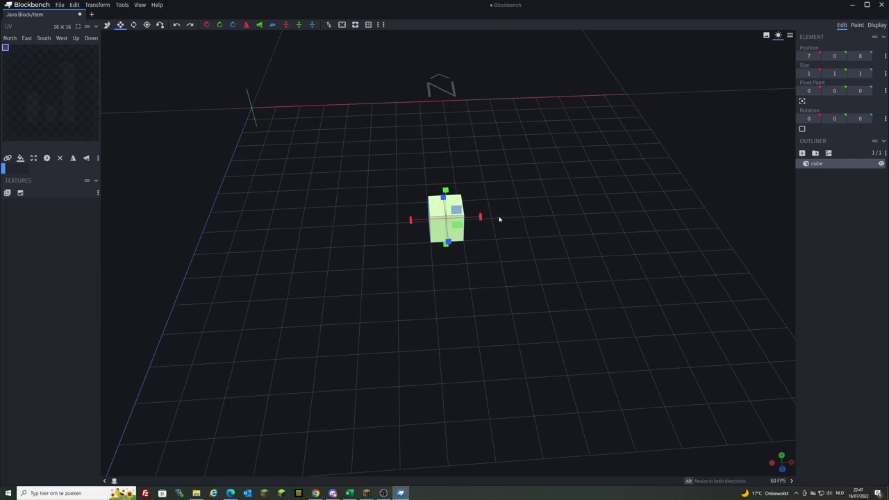
left_click_drag(480, 218, 580, 214)
left_click_drag(495, 241, 493, 217)
key("ctrl+z")
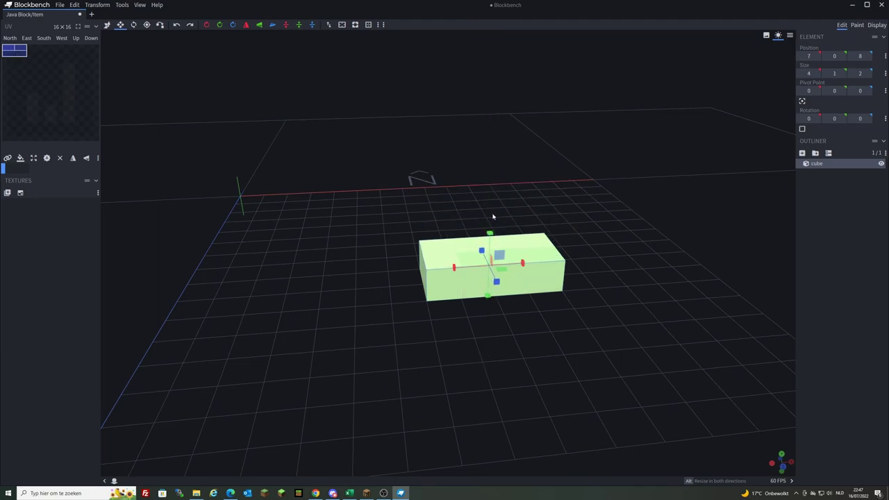
Activate the Rotate tool and center the cube's pivot point on the cube.
left_click(134, 25)
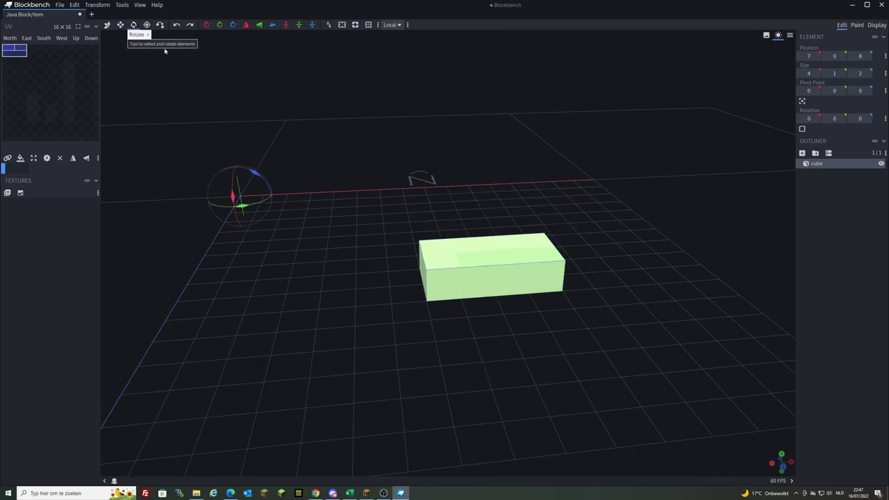
left_click_drag(341, 133, 554, 255)
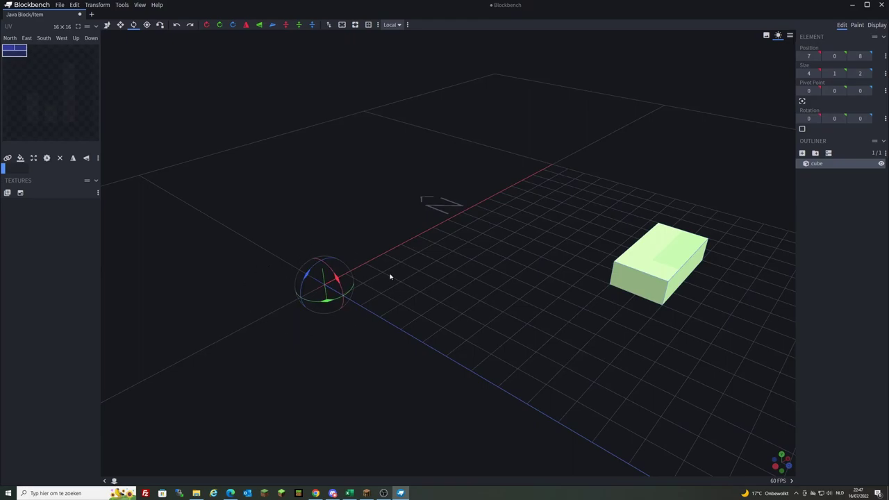
left_click_drag(338, 243, 483, 221)
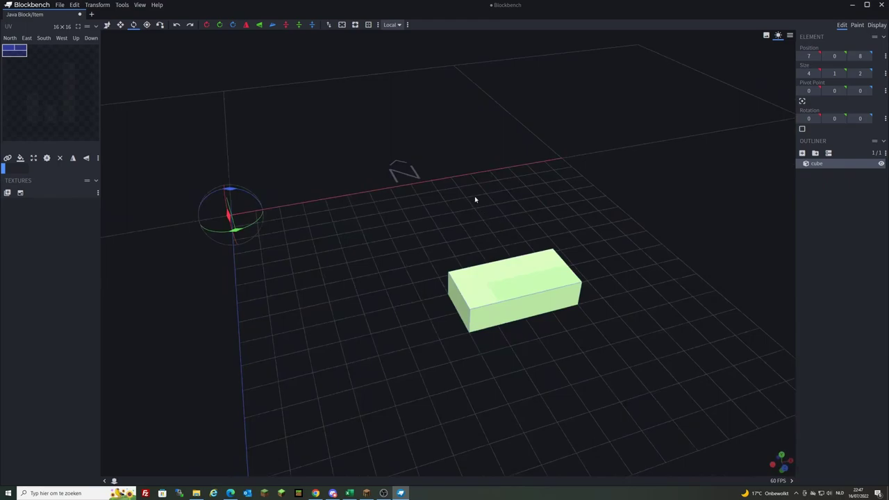
left_click(802, 101)
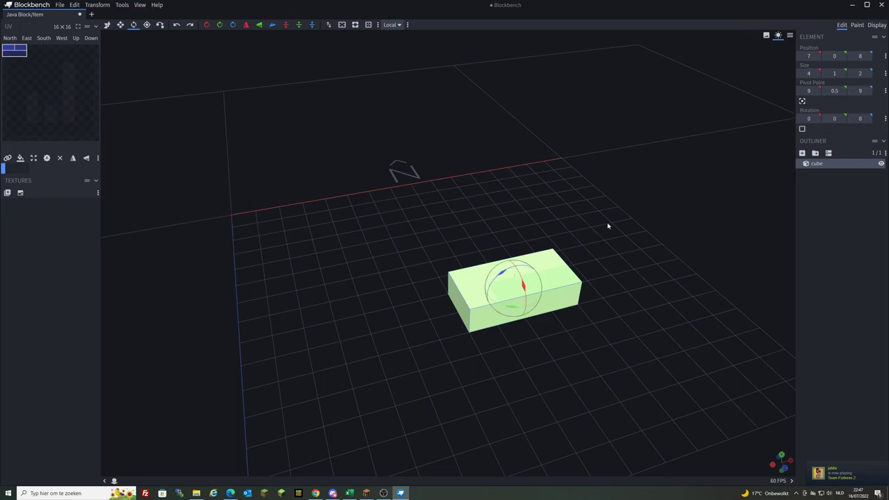
Rotate the cube 22.5 degrees around the Y axis about its centered pivot.
scroll(611, 221, "up", 3)
mouse_move(642, 201)
left_mouse_down()
mouse_move(631, 220)
mouse_move(621, 308)
mouse_move(617, 287)
left_mouse_up()
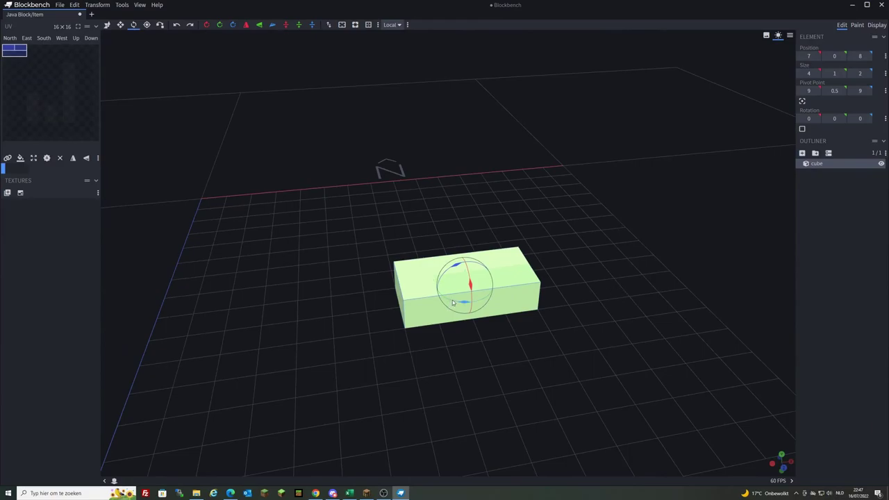
left_click_drag(451, 302, 450, 325)
left_click_drag(508, 363, 486, 366)
right_click_drag(486, 366, 470, 324)
scroll(470, 325, "up", 3)
left_click_drag(543, 369, 555, 341)
right_click_drag(556, 341, 550, 274)
scroll(552, 244, "up", 3)
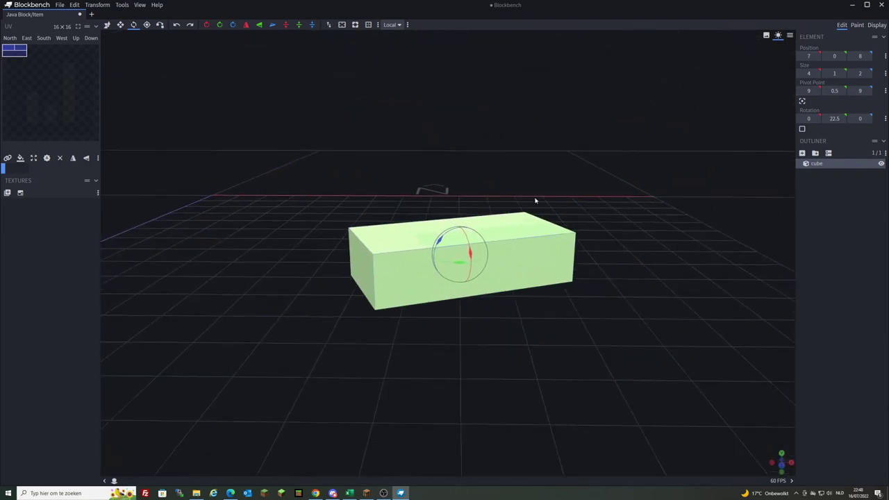
Return the cube's Y rotation to 0 degrees.
left_click_drag(442, 240, 280, 257)
left_click_drag(556, 281, 482, 278)
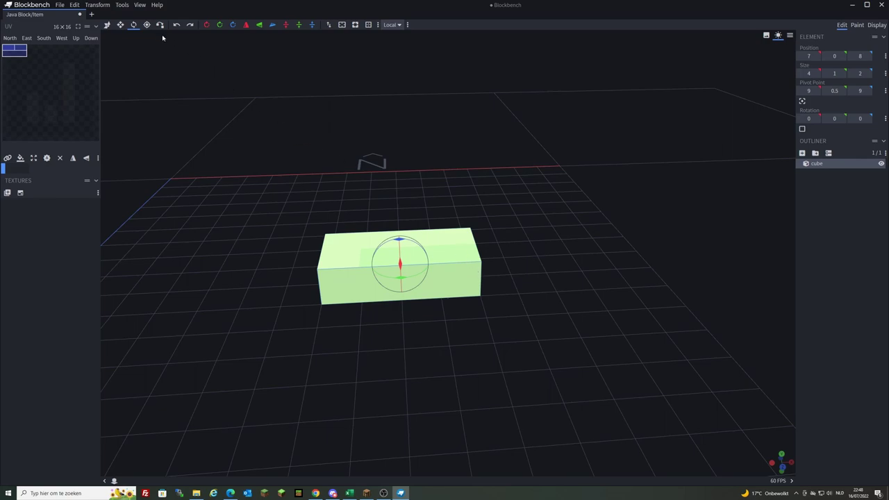
scroll(581, 170, "down", 3)
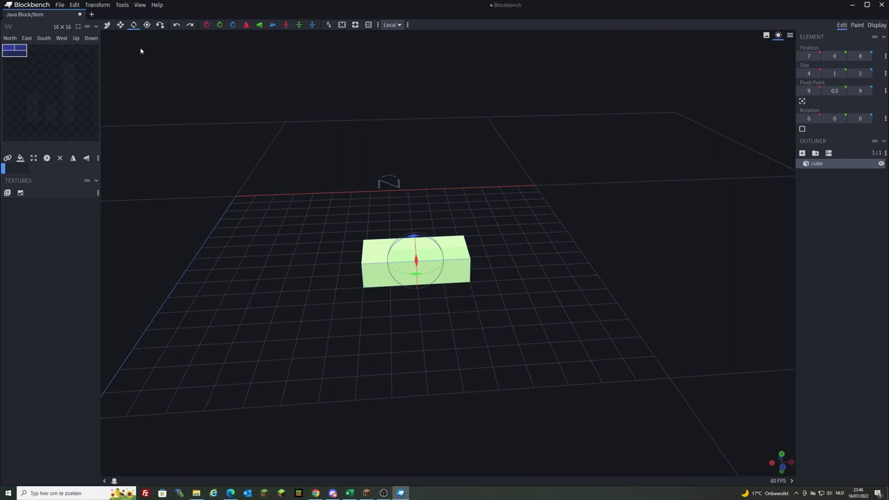
Duplicate the cube and move the copy along the X axis to position 1.
key("ctrl+d")
key("v")
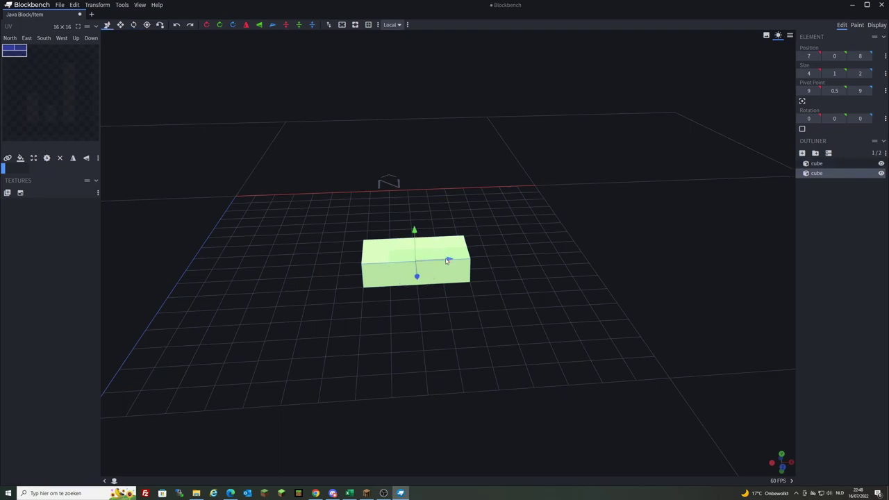
left_click_drag(448, 258, 275, 267)
left_click_drag(371, 311, 496, 423)
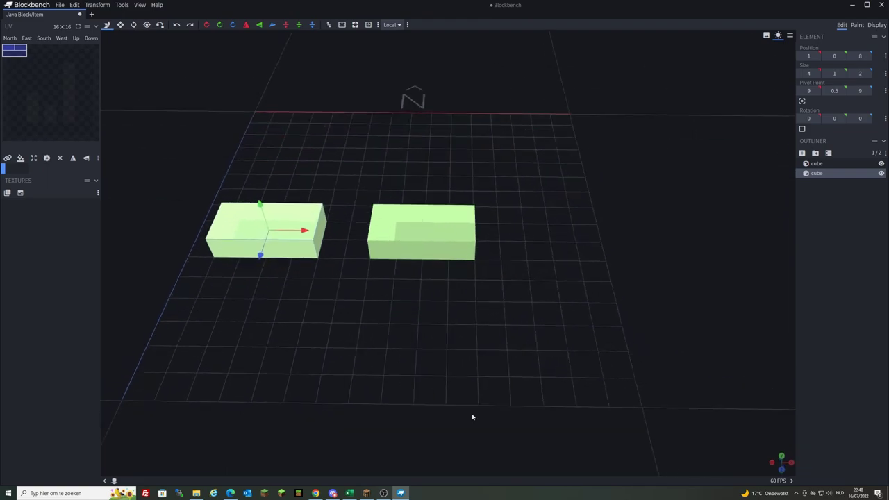
left_click_drag(484, 384, 434, 357)
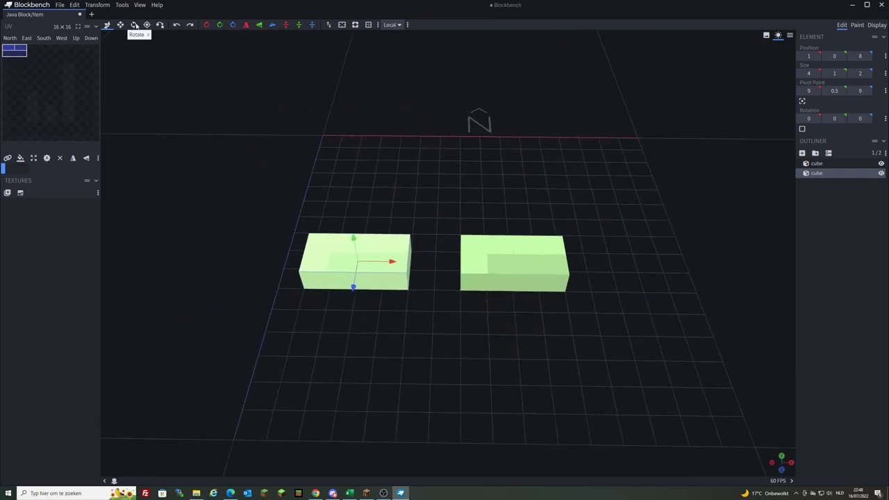
Rotate the duplicated cube -22.5 degrees around the Y axis.
left_click(134, 24)
left_click_drag(501, 284, 485, 278)
scroll(493, 339, "up", 3)
left_click_drag(494, 339, 521, 375)
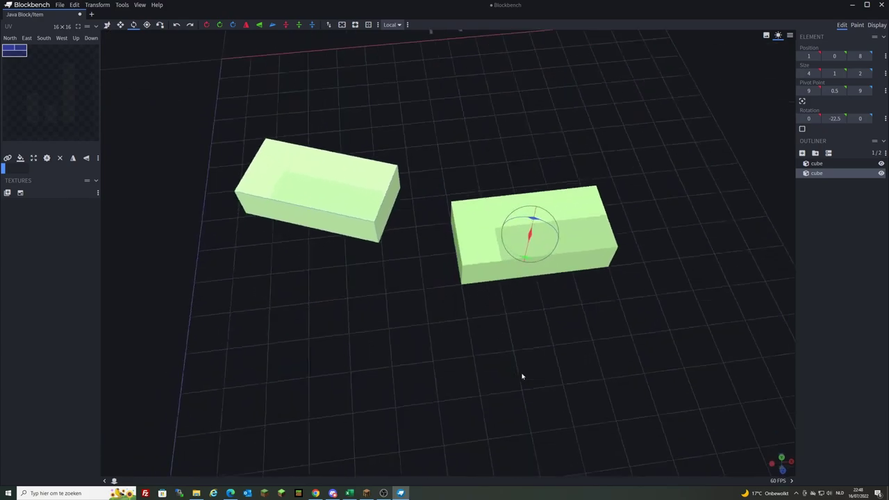
scroll(445, 312, "up", 2)
Activate the Pivot tool and select the unrotated cube.
left_click(146, 24)
scroll(456, 162, "down", 3)
scroll(456, 162, "down", 1)
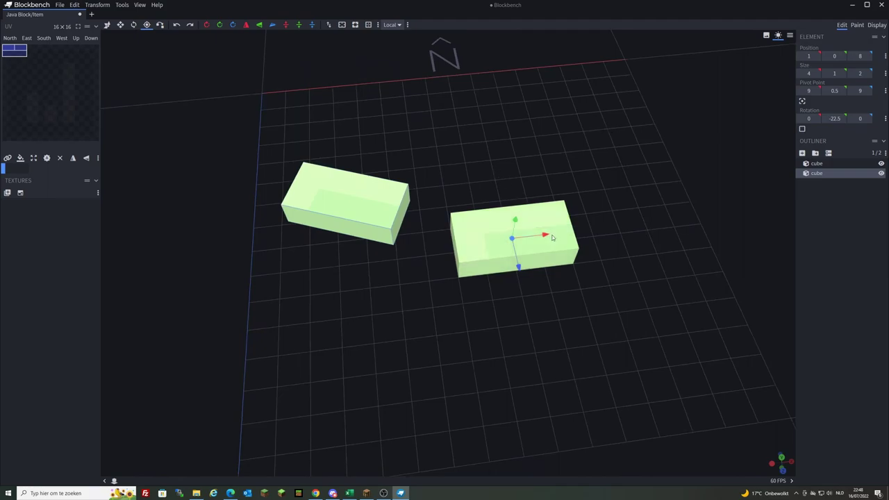
left_click(402, 232)
left_click_drag(415, 248, 537, 245)
right_click_drag(617, 224, 591, 226)
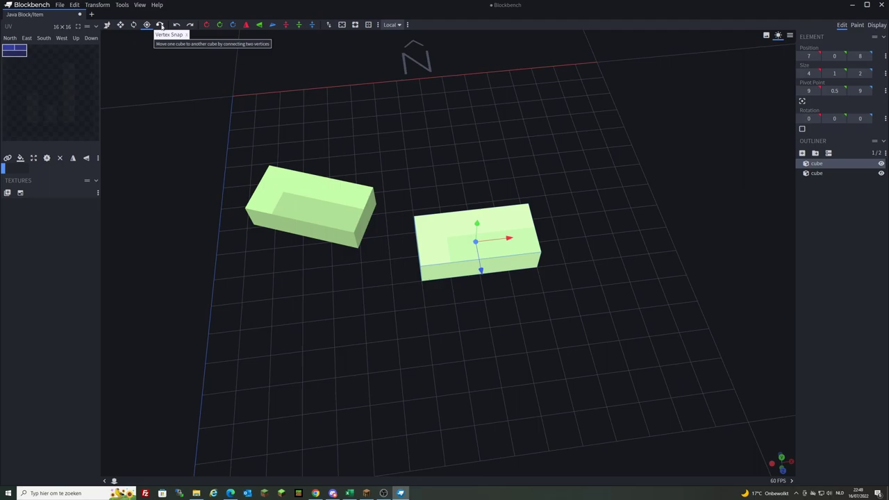
Select the rotated cube and move it along X to 4.7 so it overlaps the unrotated cube.
right_click_drag(357, 116, 454, 116)
scroll(454, 116, "up", 5)
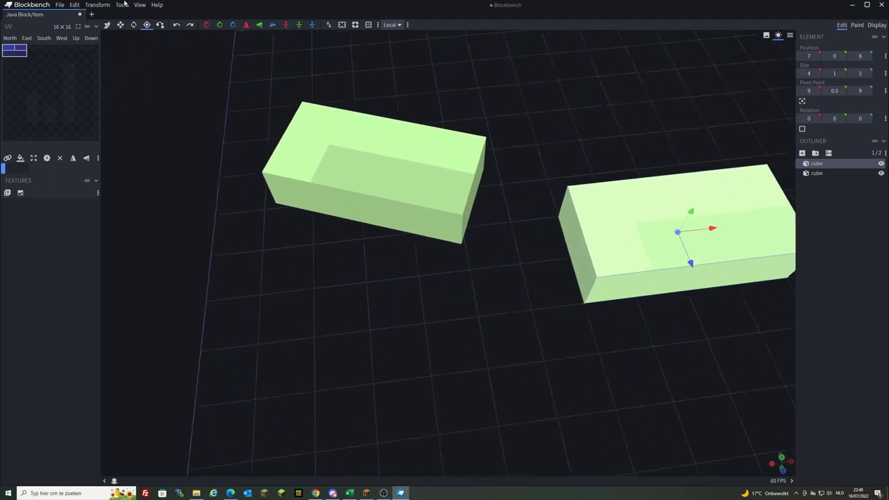
left_click(443, 170)
scroll(442, 168, "up", 3)
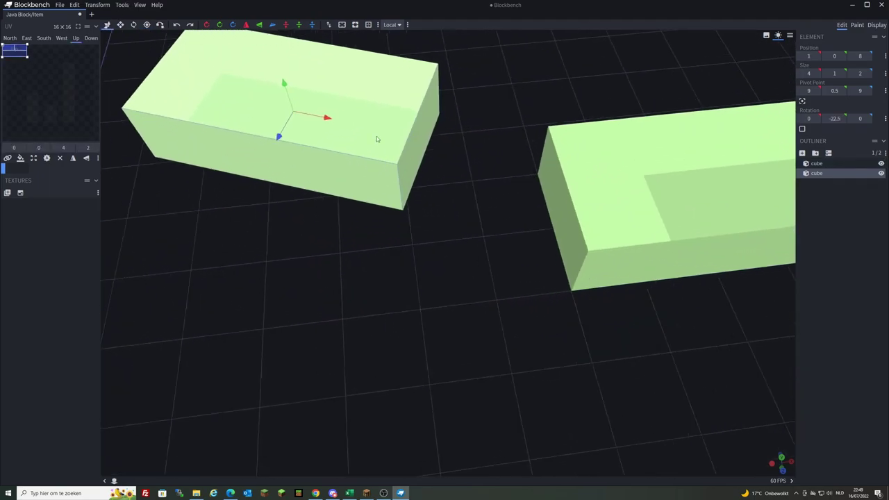
left_click_drag(331, 119, 588, 221, "ctrl")
scroll(429, 202, "up", 4)
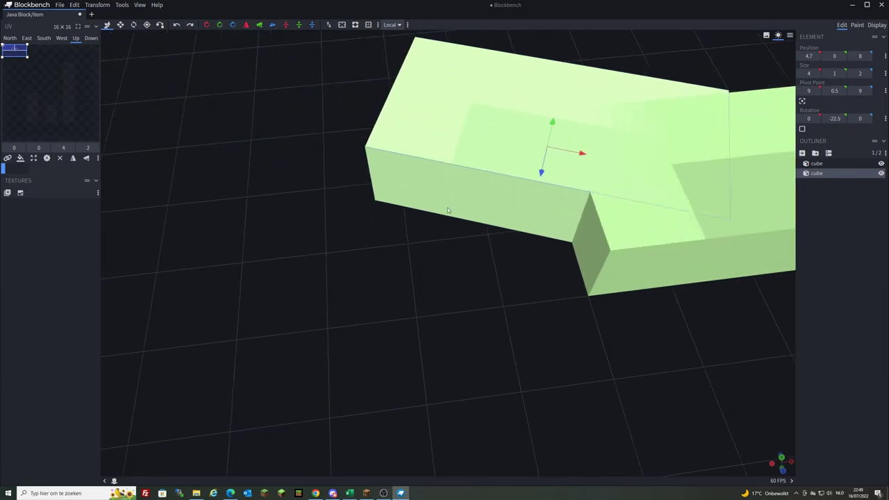
Move the rotated cube along Z to 8.69 and adjust its X position to line up its front corner with the unrotated cube's.
right_click_drag(542, 163, 474, 147)
left_click_drag(495, 142, 495, 198)
scroll(529, 179, "up", 2)
right_click_drag(529, 179, 477, 170)
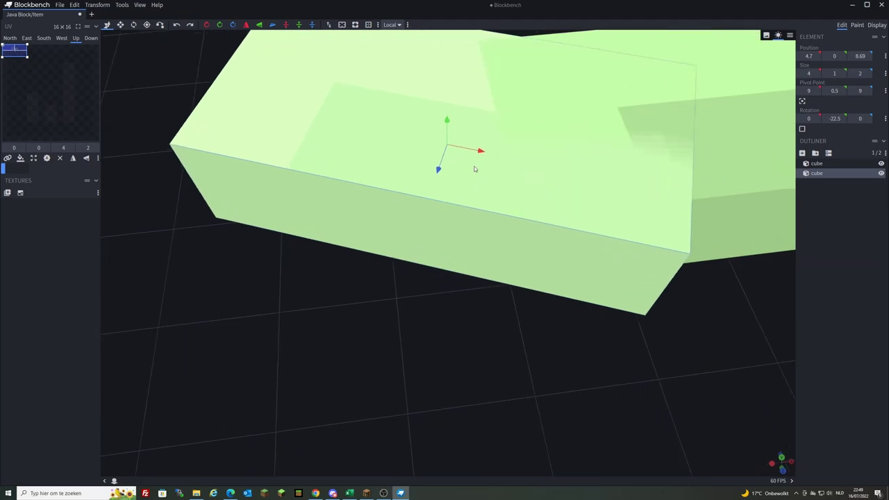
left_click_drag(431, 146, 350, 136)
left_click(653, 247)
right_click_drag(657, 300, 532, 308)
scroll(532, 309, "up", 3)
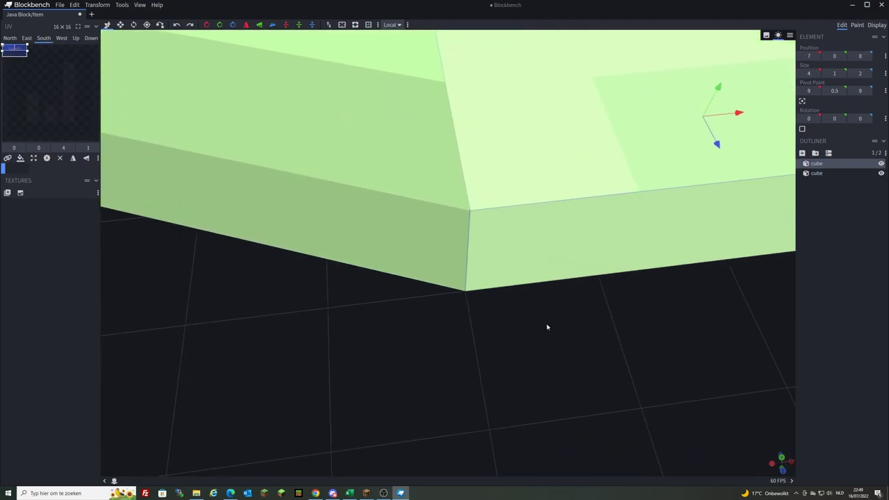
Deselect both cubes and examine the manually aligned corner.
key("ctrl+a")
left_click(330, 25)
left_click_drag(603, 334, 588, 343)
scroll(589, 344, "down", 4)
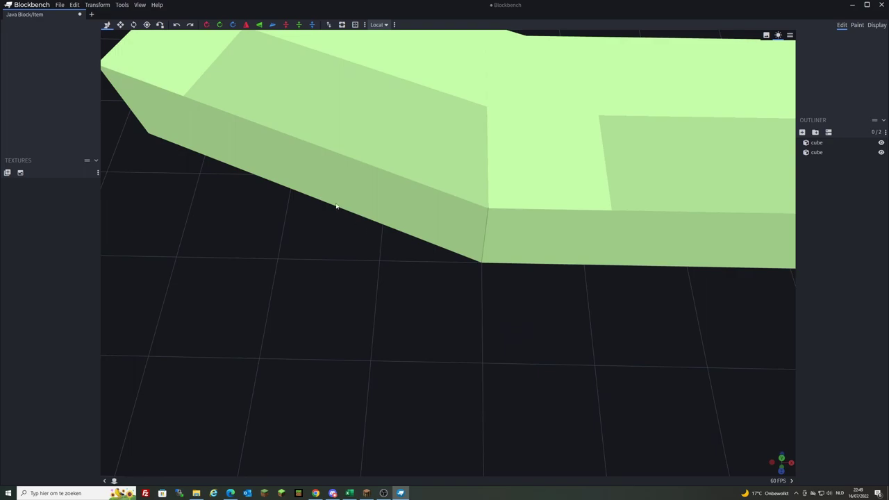
Move the rotated cube along X to 1.53, away from the unrotated cube.
left_click(290, 97)
scroll(405, 156, "down", 3)
left_click_drag(392, 133, 262, 107)
scroll(262, 107, "down", 3)
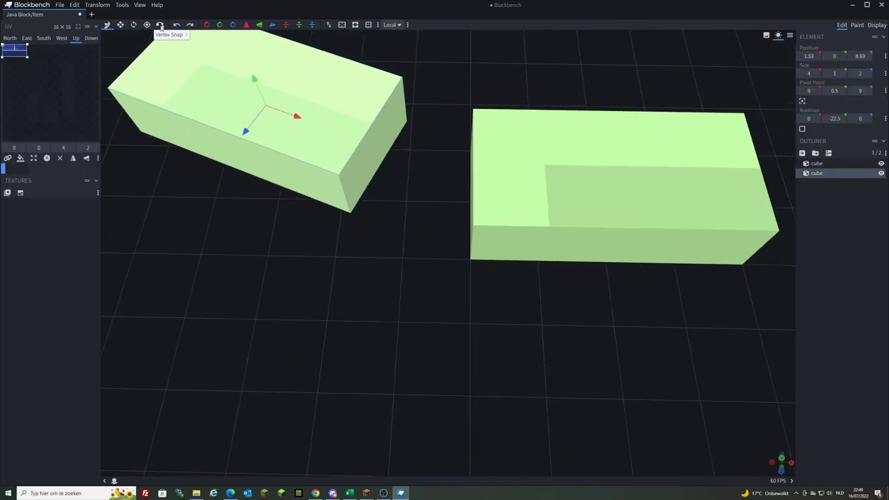
Use Vertex Snap in Move mode to join the rotated cube's upper front corner to the unrotated cube's nearest upper front corner.
left_click(160, 24)
scroll(281, 120, "down", 1)
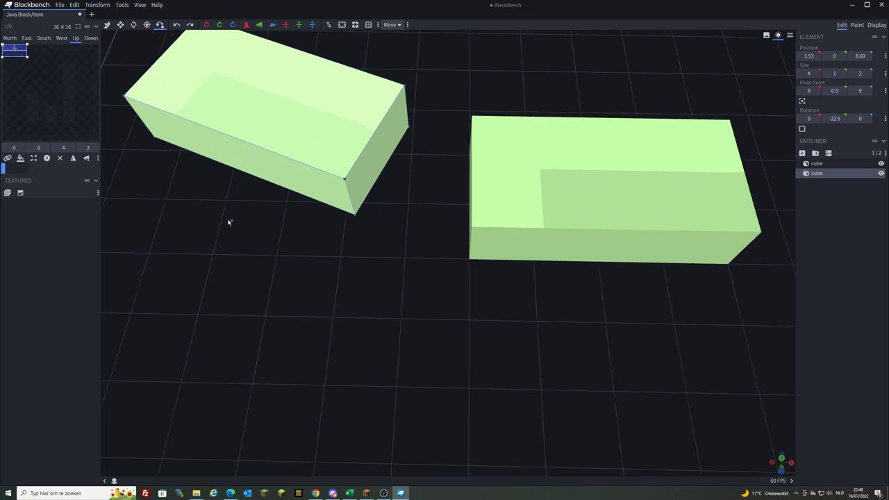
right_click_drag(236, 232, 369, 355)
scroll(448, 312, "up", 2)
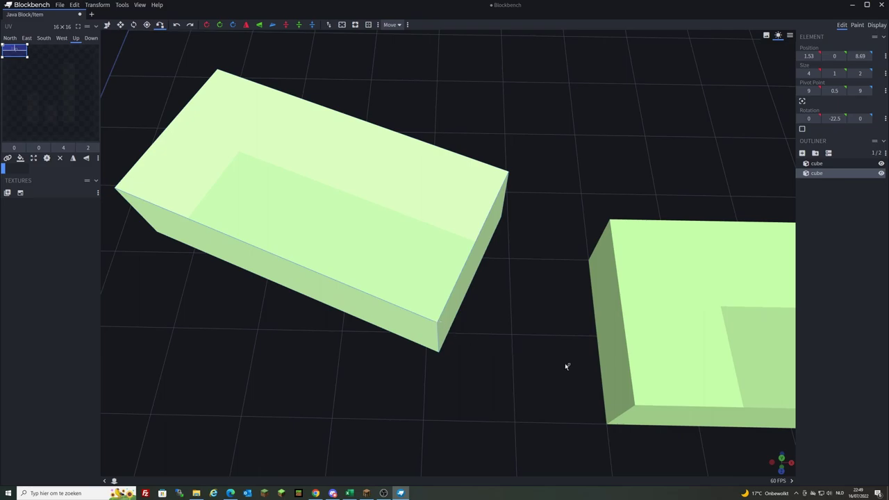
left_click(646, 340)
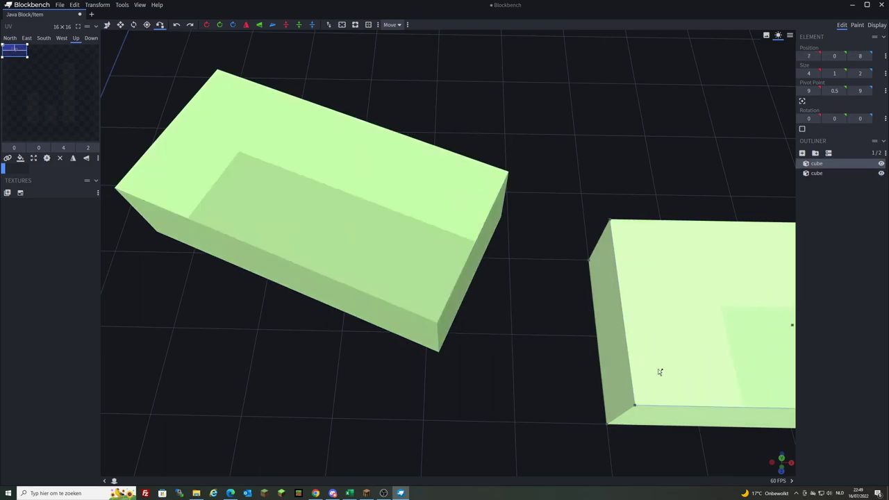
left_click(637, 406)
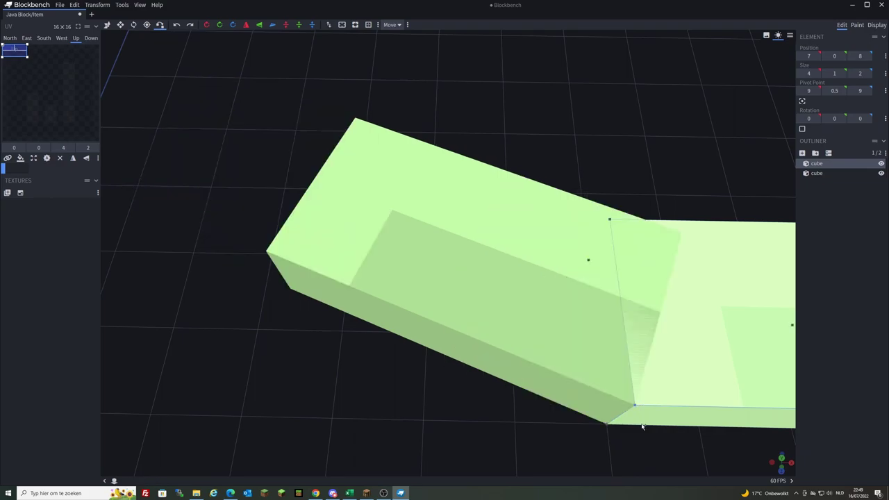
scroll(644, 445, "down", 5)
right_click_drag(645, 449, 519, 375)
scroll(519, 376, "up", 3)
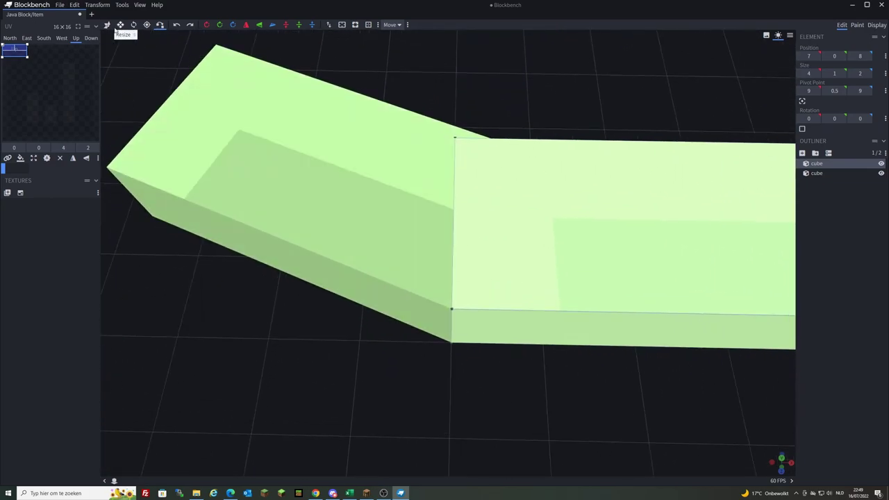
Activate the Move tool and clear the cube selection to examine the vertex-snapped corner.
left_click(107, 24)
left_click_drag(514, 87, 510, 32)
left_click_drag(560, 419, 531, 292)
left_click(297, 145)
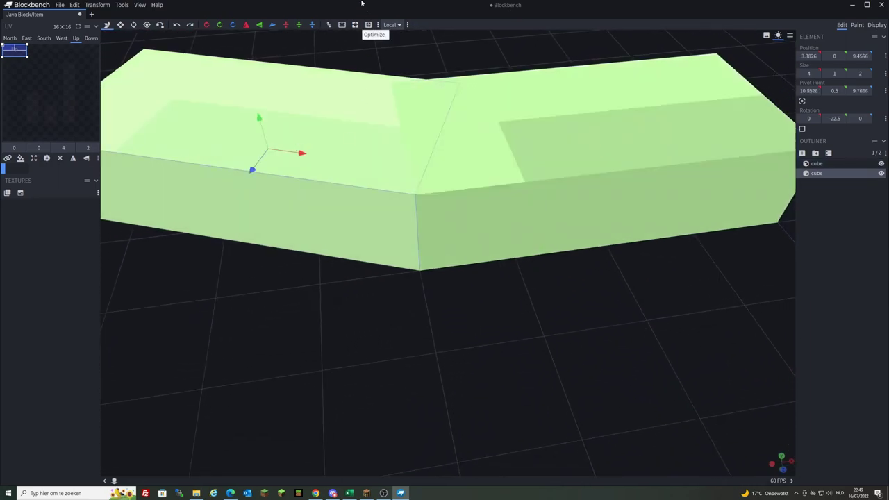
key("ctrl+a")
left_click(328, 25)
scroll(533, 342, "up", 4)
scroll(532, 342, "down", 6)
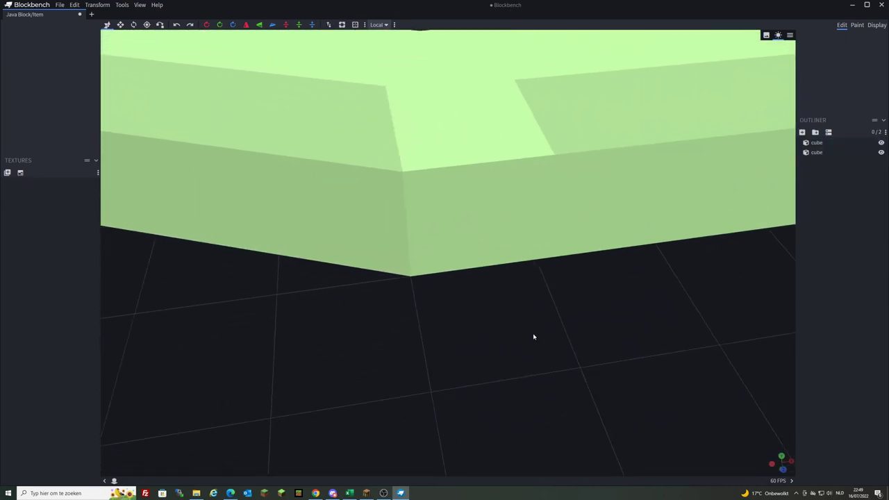
Move the rotated cube along X to 1.3826 and set the Vertex Snap mode to Scale.
left_click(365, 219)
left_click_drag(354, 184, 218, 71)
left_click(160, 28)
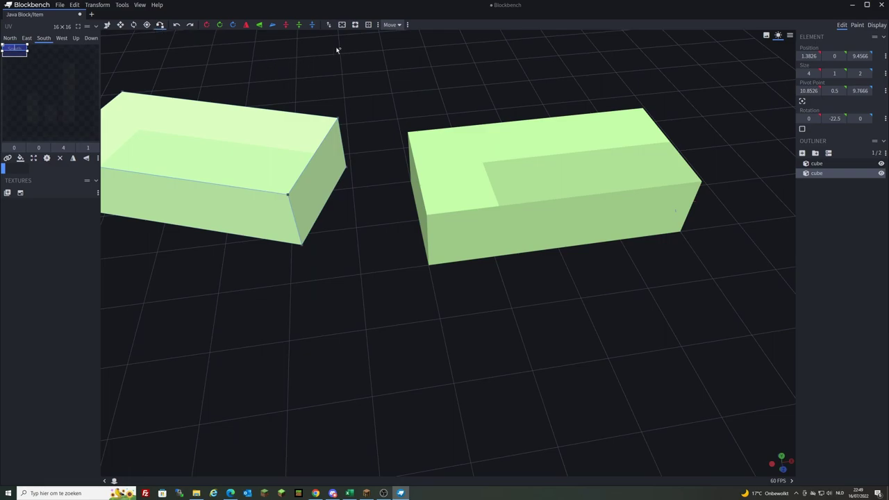
left_click(391, 25)
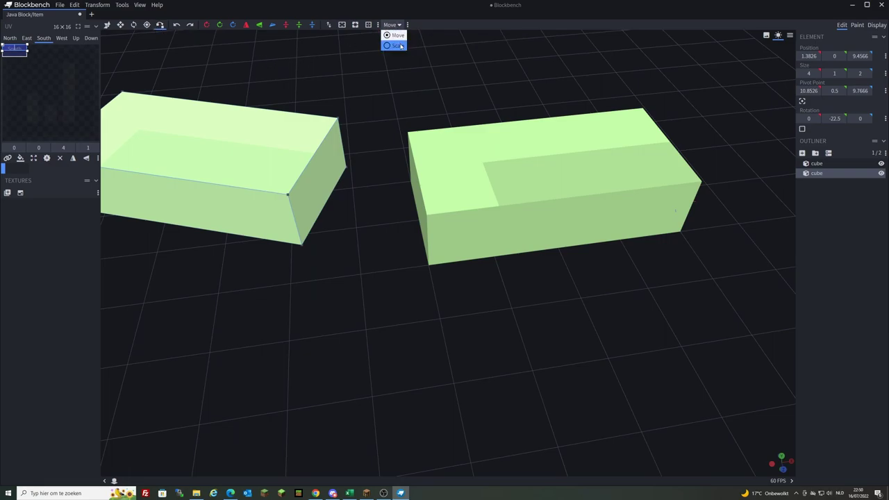
left_click(391, 43)
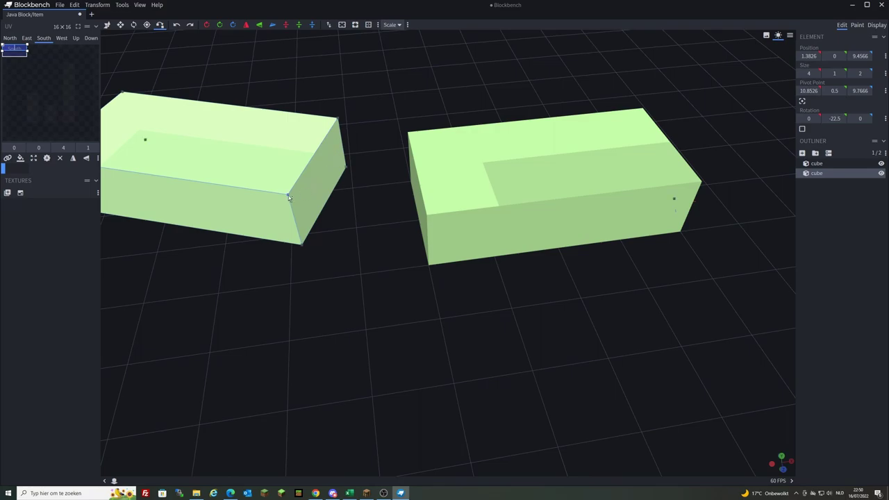
Stretch the rotated cube by snapping its upper front corner to the unrotated cube's nearest upper front corner.
scroll(360, 244, "down", 4)
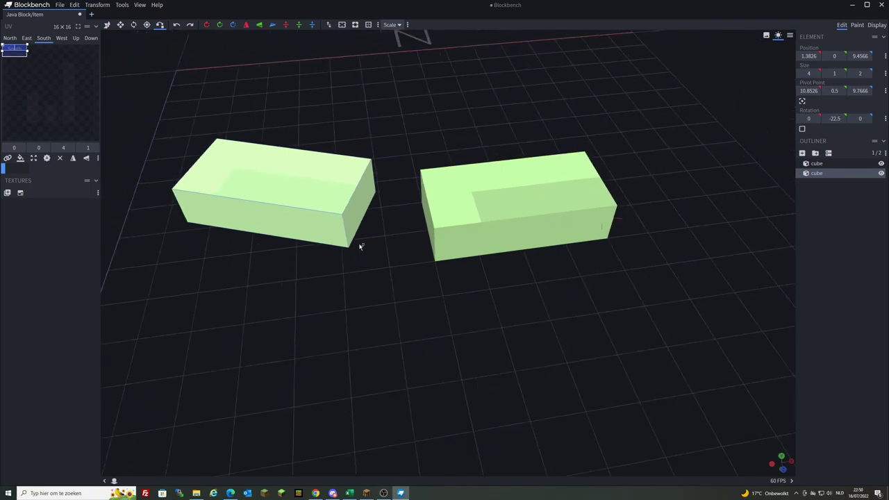
left_click(436, 229)
left_click(436, 228)
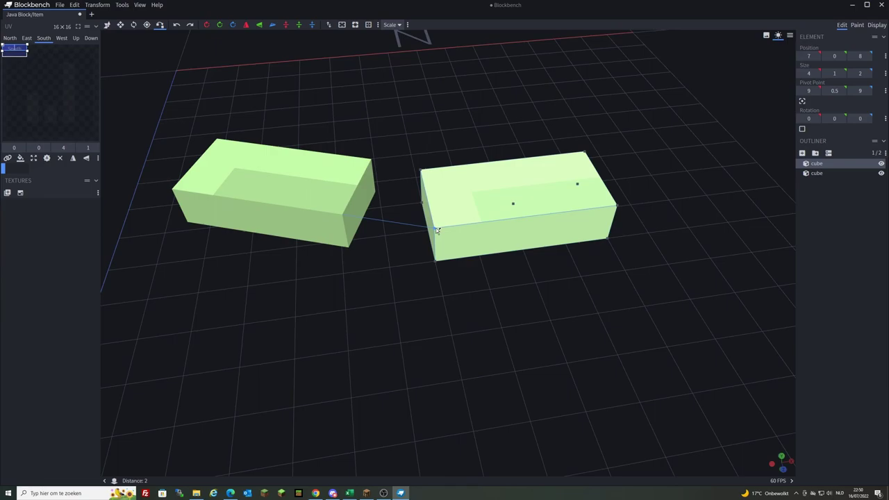
left_click(436, 228)
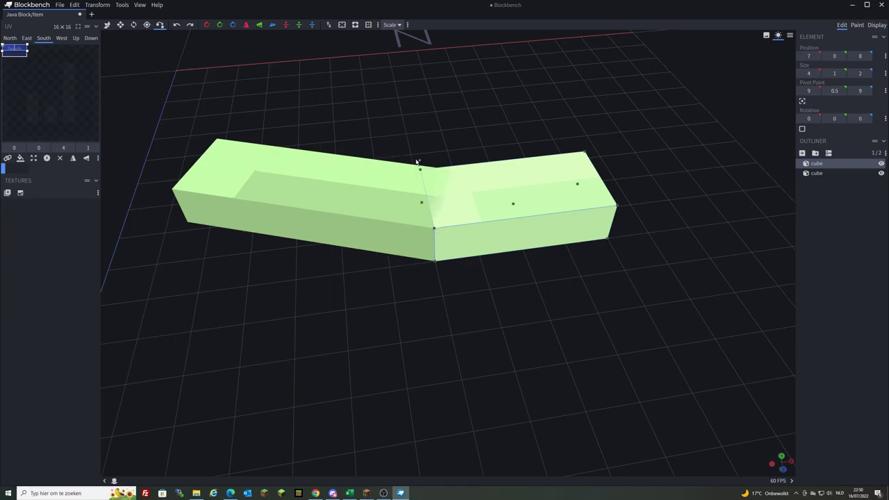
Set the Vertex Snap mode back to Move and activate the Move tool.
left_click(392, 25)
left_click(393, 33)
left_click(106, 25)
left_click_drag(465, 111, 555, 105)
Try rotating the unrotated cube around the Y axis with the Rotate tool and return it to 0 degrees.
left_click(133, 25)
right_click_drag(639, 302, 485, 290)
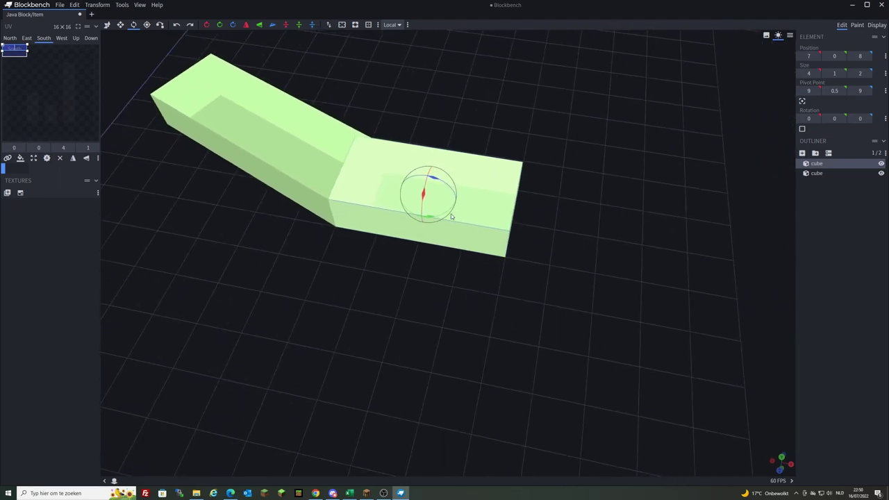
left_click_drag(429, 217, 552, 213)
mouse_move(430, 218)
left_mouse_down()
mouse_move(473, 214)
mouse_move(420, 219)
mouse_move(456, 217)
mouse_move(432, 217)
left_mouse_up()
left_click_drag(520, 227, 575, 235)
right_click_drag(593, 245, 617, 255)
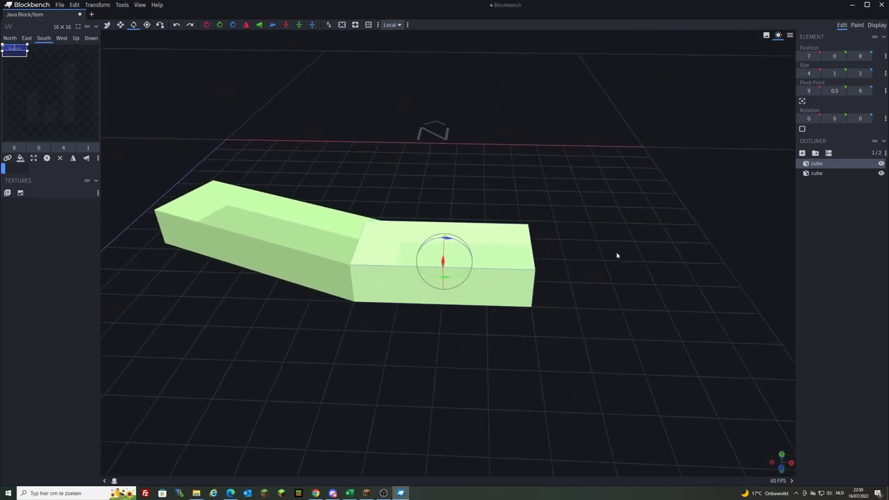
scroll(562, 207, "down", 3)
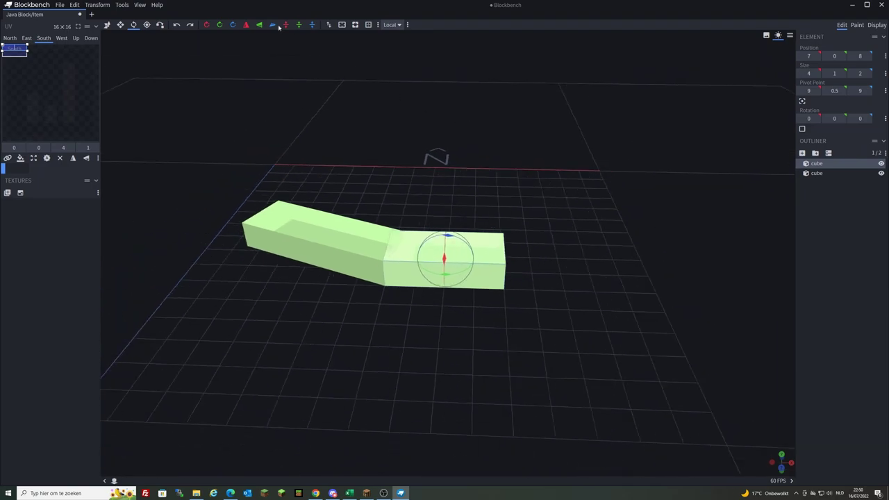
Undo the vertex-snap stretch of the rotated cube and redo it.
left_click(178, 26)
left_click(179, 26)
left_click(179, 25)
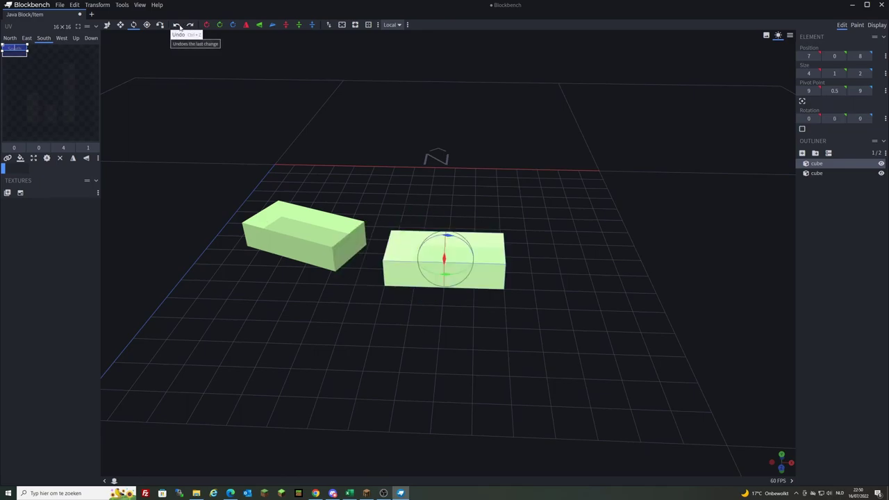
left_click(189, 26)
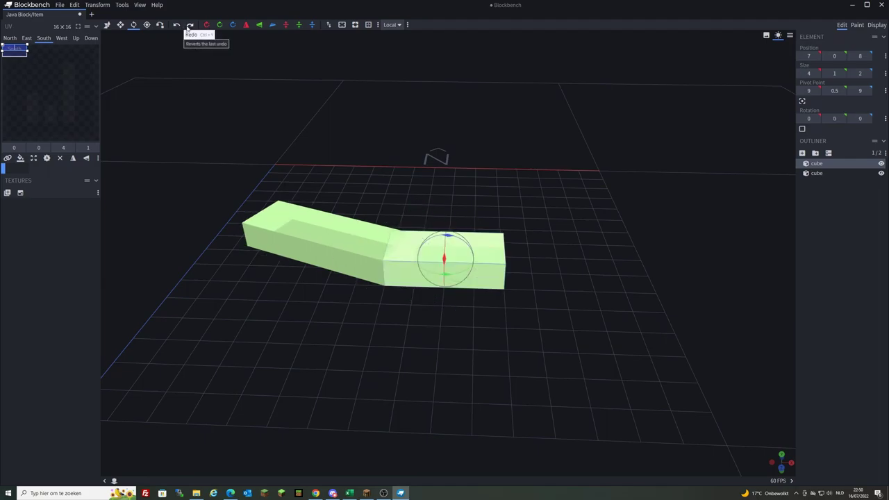
Rotate the selected cube repeatedly by +90 degrees around the X axis.
scroll(326, 124, "up", 3)
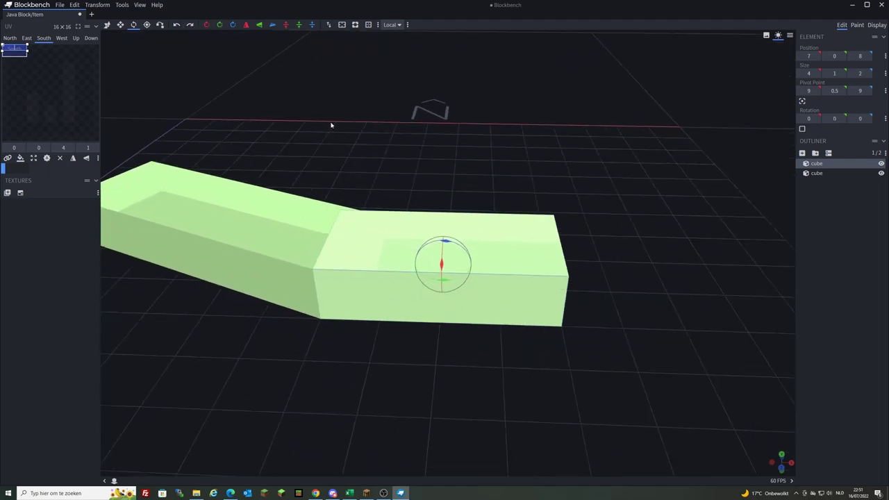
left_click(206, 26)
left_click(206, 26)
left_click(205, 26)
left_click(206, 25)
left_click(206, 26)
left_click(206, 26)
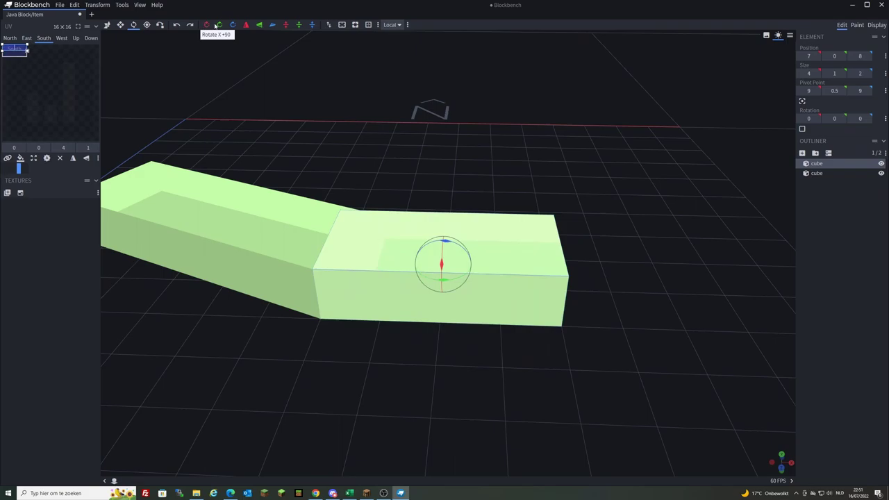
Rotate the selected cube in +90 degree increments around the Y and Z axes.
left_click(220, 25)
left_click(220, 25)
left_click(220, 26)
left_click(220, 26)
left_click(235, 26)
Rotate the selected cube by +90 degrees around the Z axis and flip it along the X axis.
left_click(234, 26)
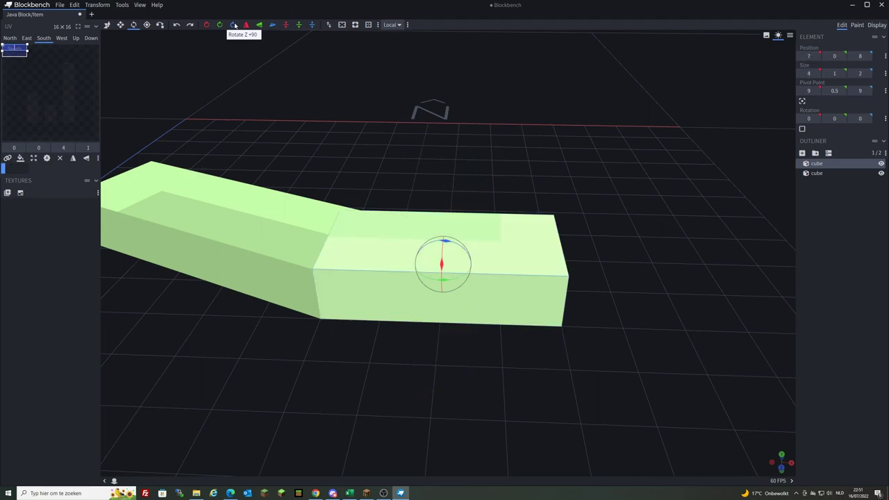
left_click(235, 26)
left_click(235, 26)
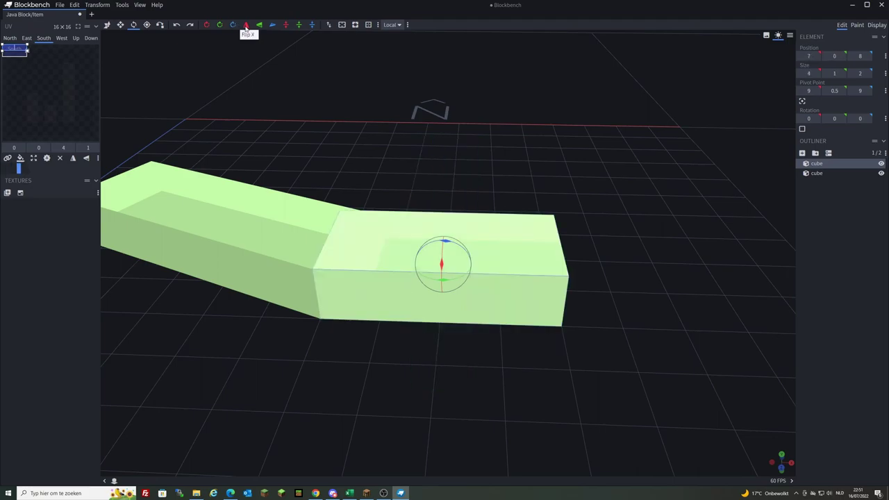
left_click(247, 26)
scroll(396, 121, "down", 8)
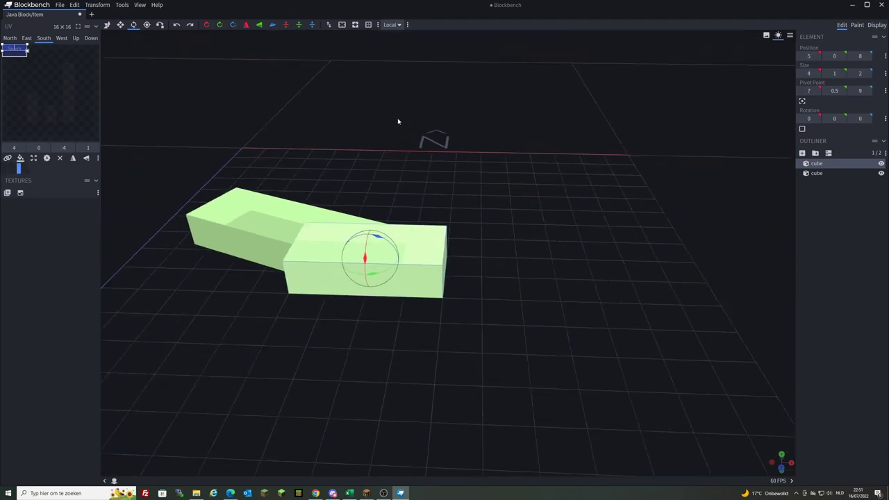
Examine where the flipped cube sits relative to the grid and the other cube from several angles and distances.
left_click_drag(396, 119, 406, 127)
right_click_drag(405, 127, 466, 146)
scroll(484, 150, "up", 4)
scroll(466, 147, "up", 4)
scroll(466, 146, "down", 3)
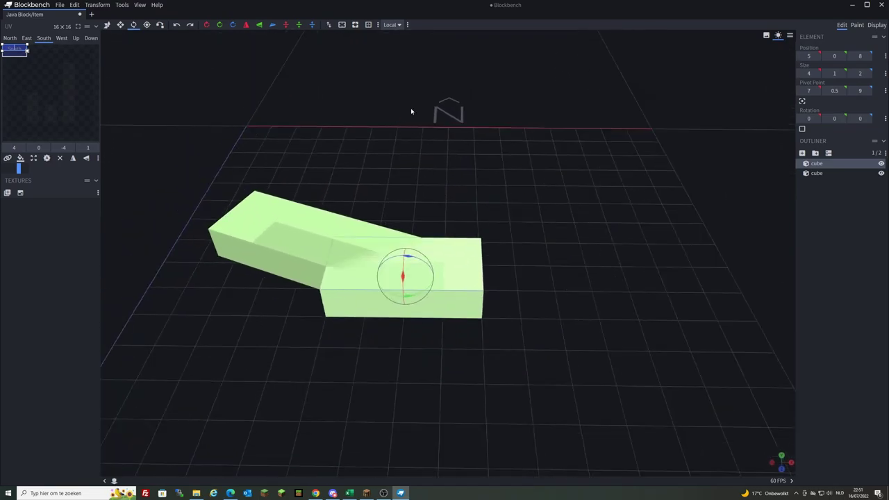
scroll(531, 198, "down", 5)
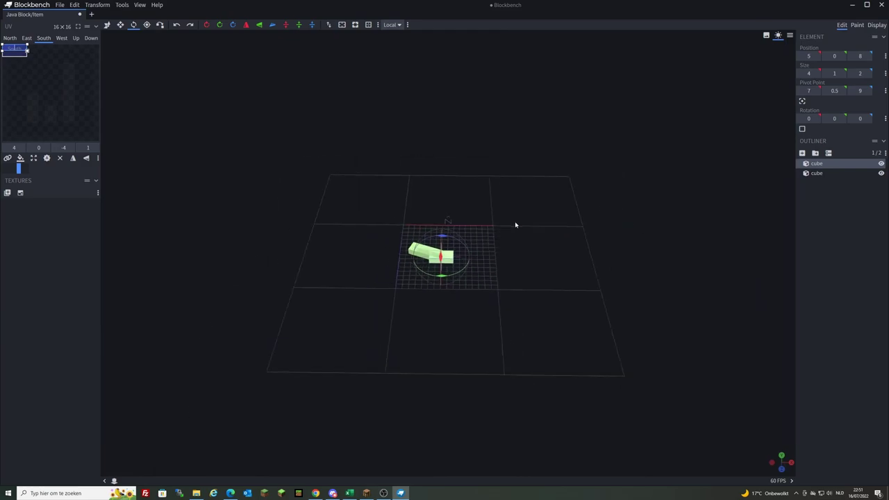
scroll(466, 232, "up", 1)
right_click_drag(465, 231, 621, 208)
right_click_drag(303, 205, 455, 200)
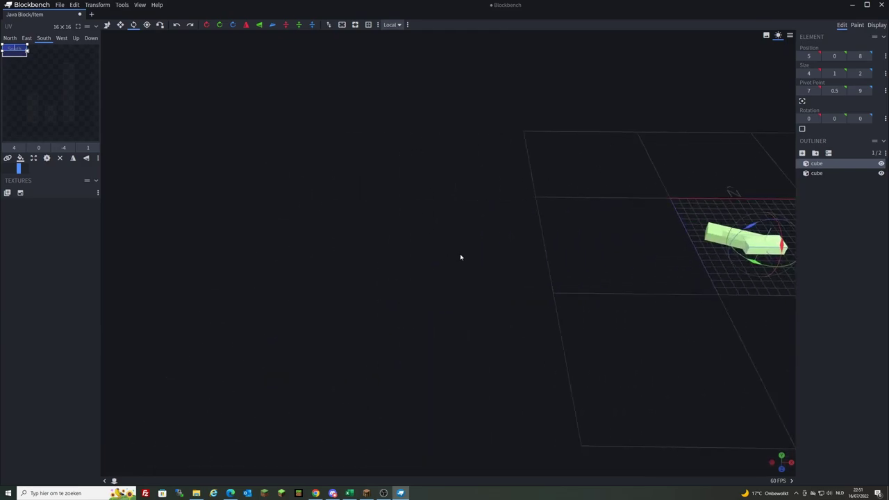
right_click_drag(380, 208, 61, 206)
scroll(456, 133, "up", 2)
right_click_drag(479, 149, 520, 165)
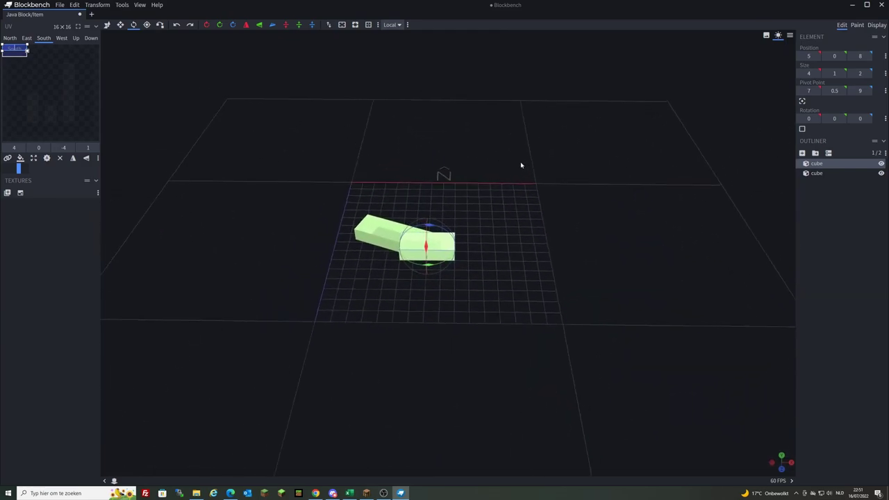
scroll(487, 153, "up", 3)
scroll(525, 169, "up", 5)
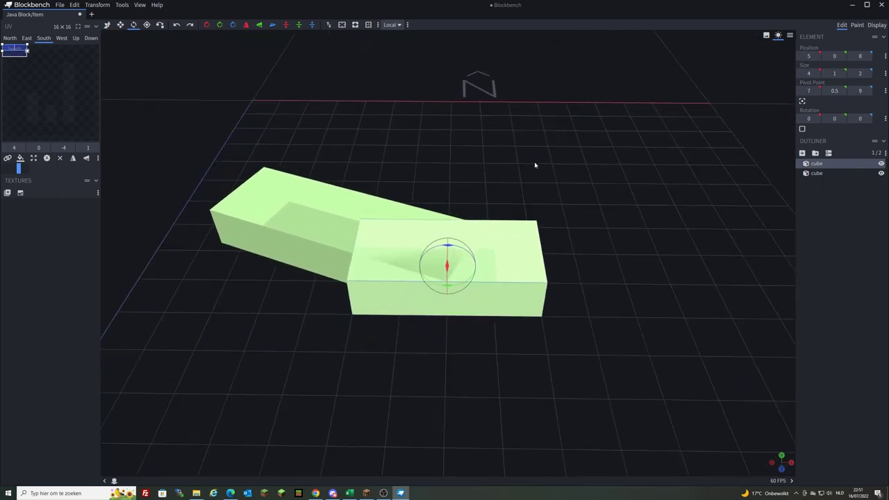
Flip the cube along the X axis and repeatedly along the Y axis, ending with it back on the grid floor.
left_click(247, 25)
left_click(247, 26)
left_click(259, 25)
left_click(259, 25)
left_click(259, 25)
scroll(369, 119, "down", 10)
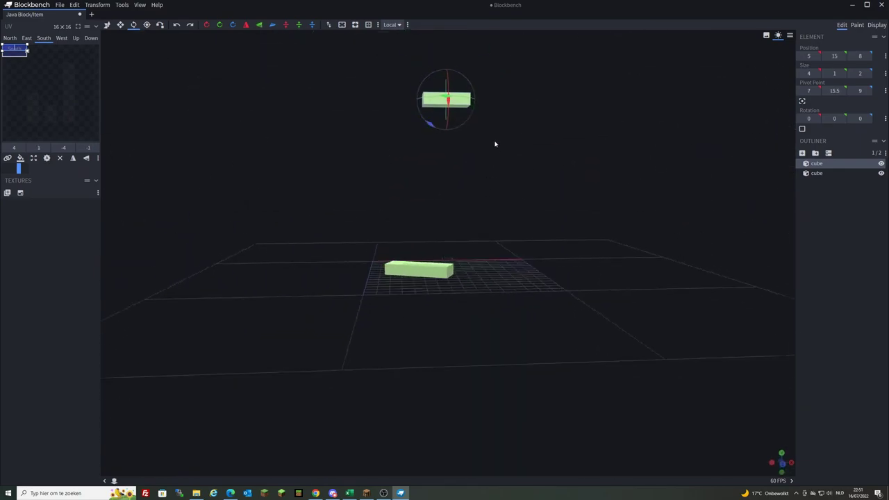
scroll(499, 217, "up", 5)
left_click_drag(524, 187, 504, 148)
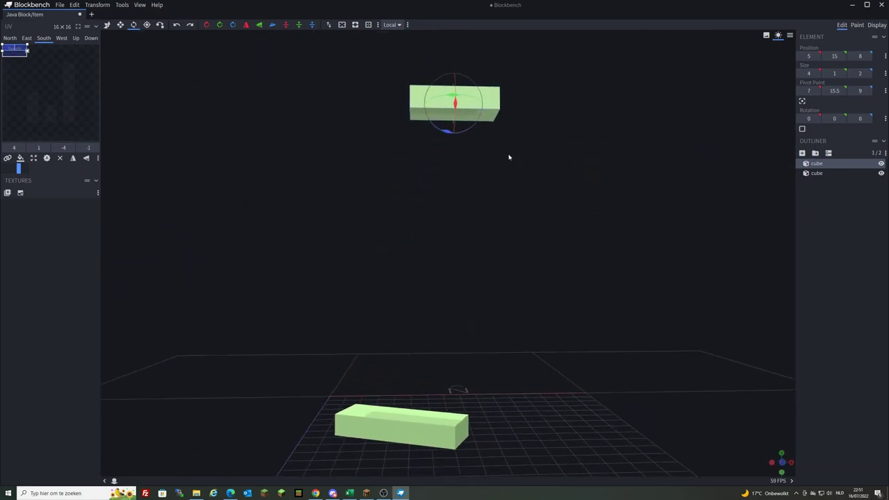
right_click_drag(504, 148, 538, 345)
left_click_drag(538, 345, 479, 46)
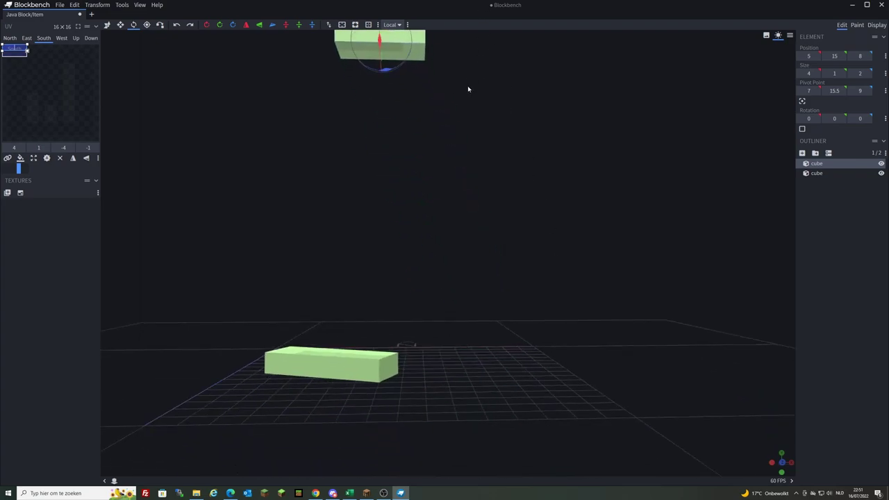
left_click_drag(468, 89, 453, 98)
right_click_drag(452, 98, 495, 124)
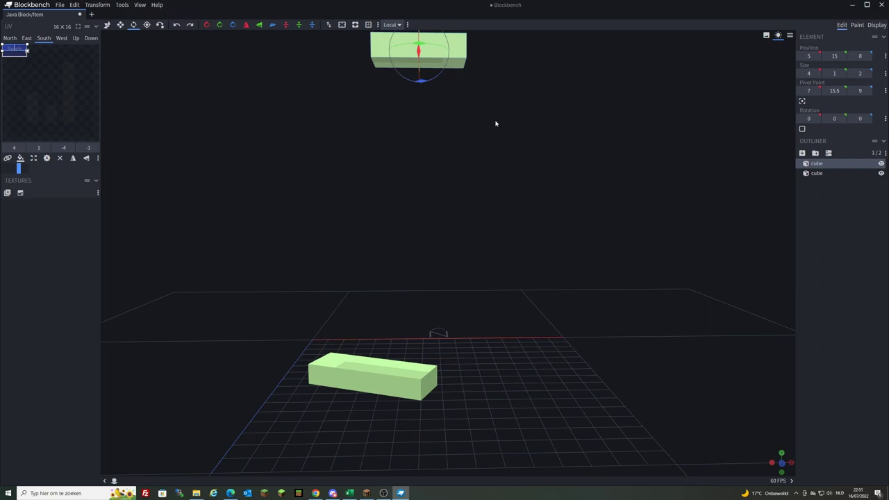
left_click(259, 24)
right_click_drag(401, 196, 435, 91)
left_click_drag(411, 78, 403, 120)
scroll(403, 121, "up", 6)
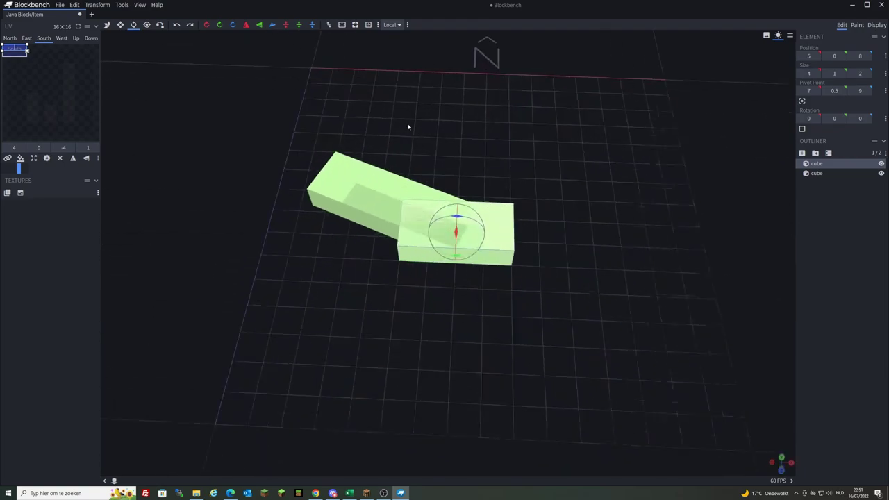
Flip the cube along the Z axis and flip it back again.
left_click(271, 25)
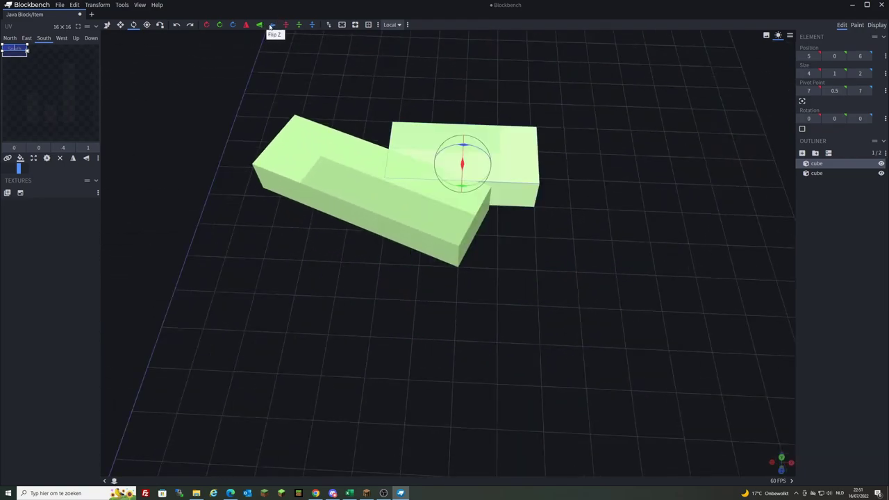
left_click(272, 25)
scroll(416, 87, "down", 3)
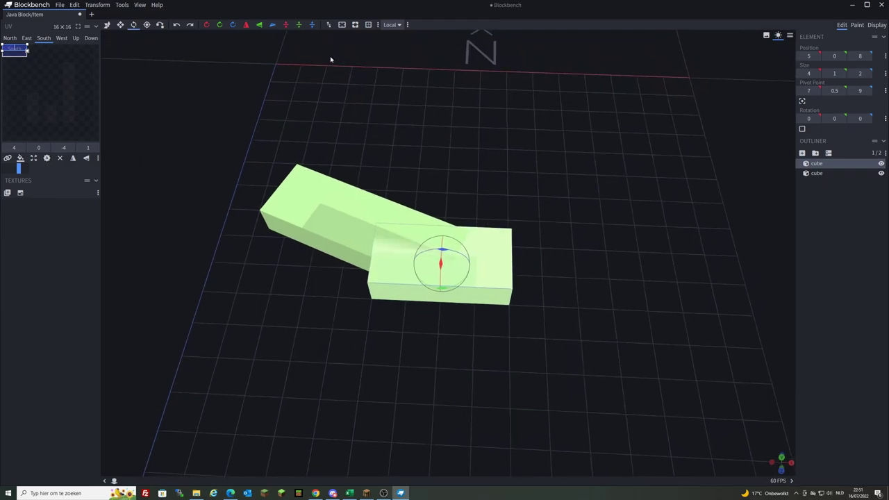
scroll(336, 61, "down", 2)
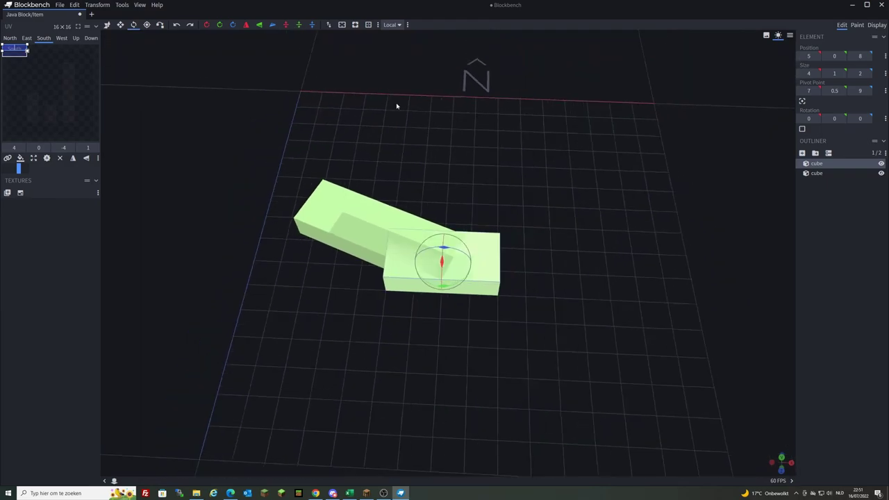
Center the selected cube on the X, Y and Z axes.
left_click(289, 25)
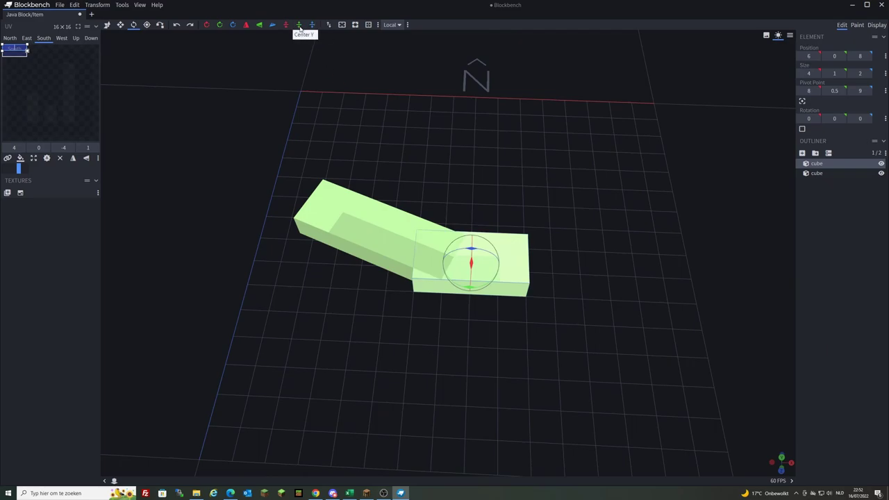
left_click(299, 26)
scroll(549, 199, "down", 5)
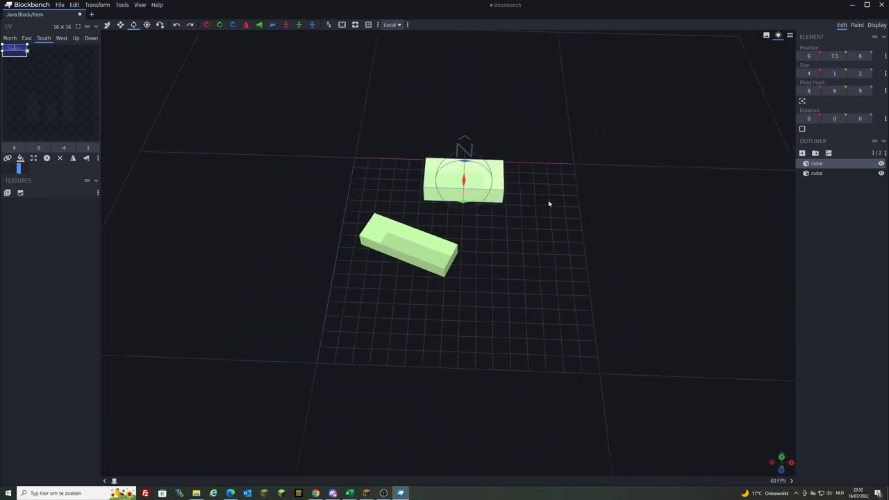
left_click_drag(551, 294, 554, 244)
scroll(562, 228, "up", 5)
scroll(562, 228, "up", 4)
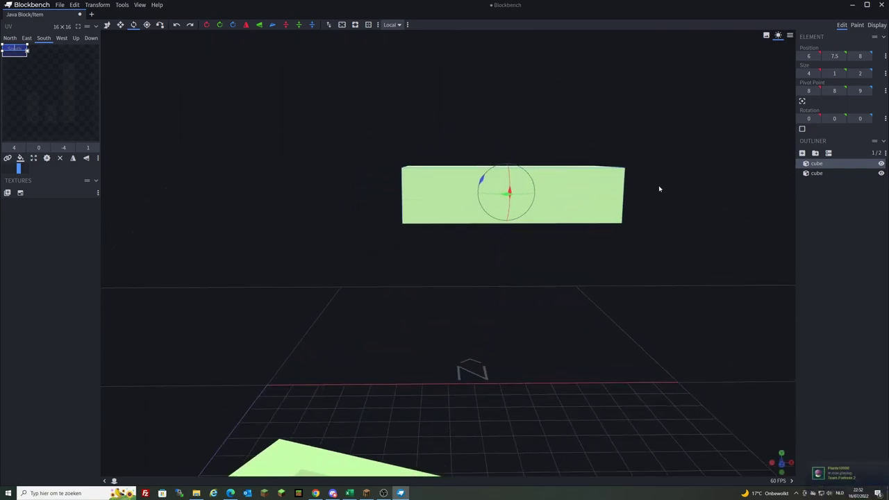
mouse_move(659, 188)
left_mouse_down()
mouse_move(620, 188)
mouse_move(649, 188)
left_mouse_up()
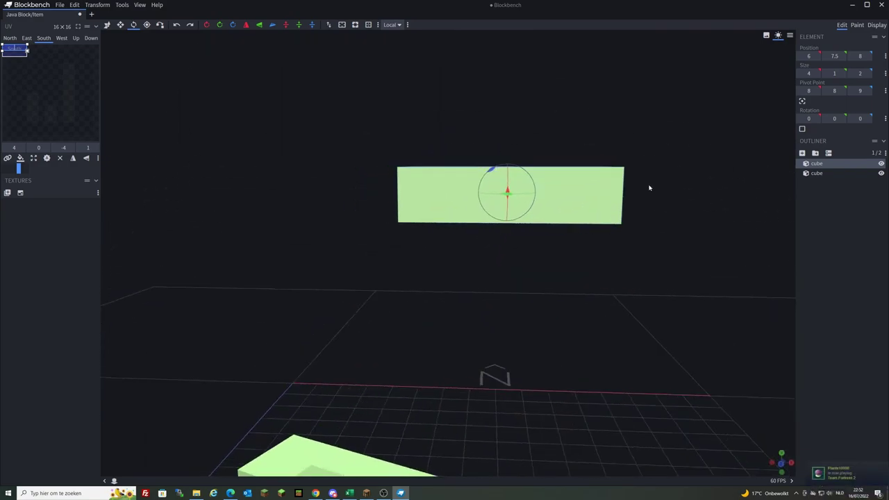
left_click(312, 26)
left_click_drag(521, 122, 474, 139)
right_click_drag(475, 138, 464, 143)
scroll(472, 129, "down", 5)
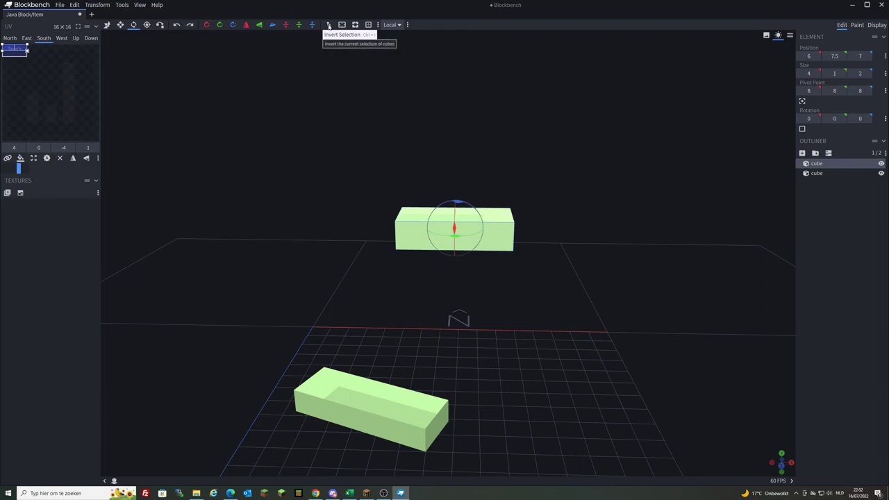
Duplicate the centred cube twice with the Move tool, place the copies apart beside it, and select both copies.
left_click(106, 25)
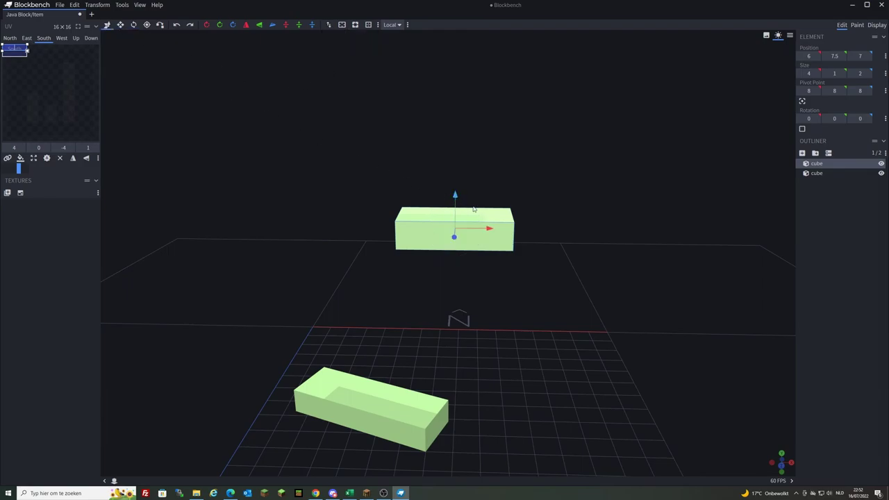
key("ctrl+d")
left_click_drag(489, 228, 623, 287)
key("ctrl+d")
left_click(566, 231, "shift")
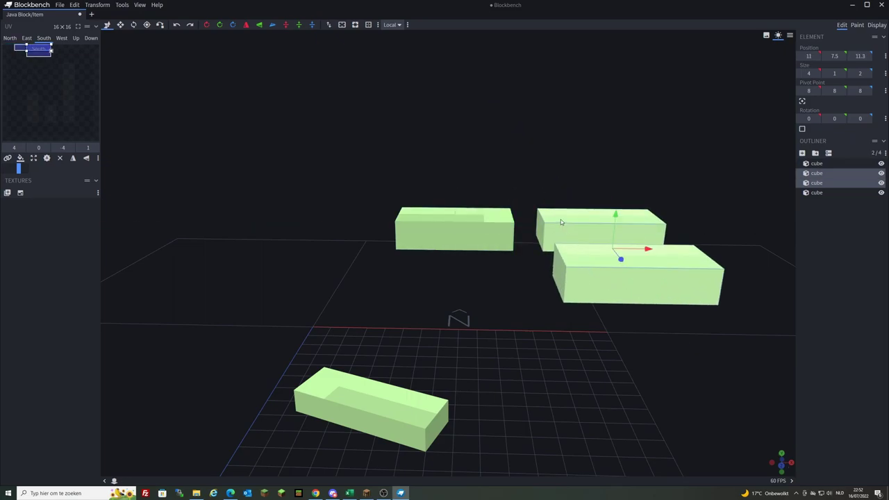
Invert the selection of the two copied cubes, and delete every cube in the model.
left_click(329, 25)
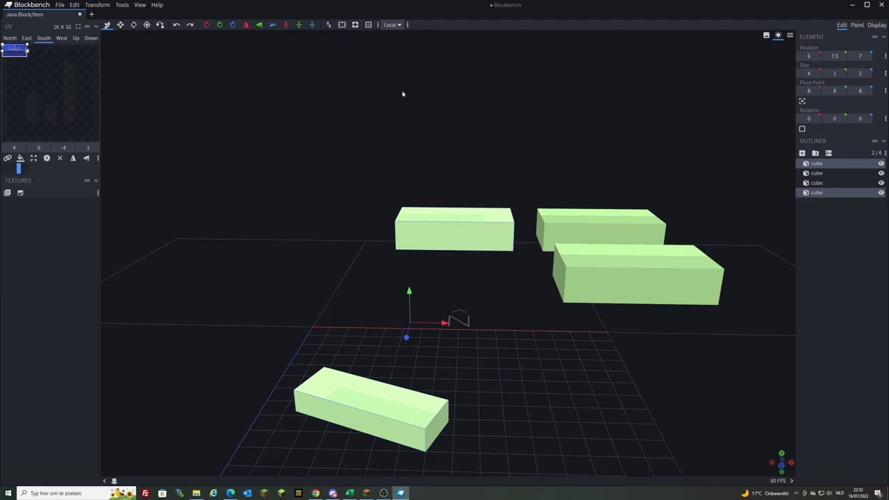
scroll(449, 112, "down", 3)
scroll(448, 113, "up", 3)
key("ctrl+a")
key("Delete")
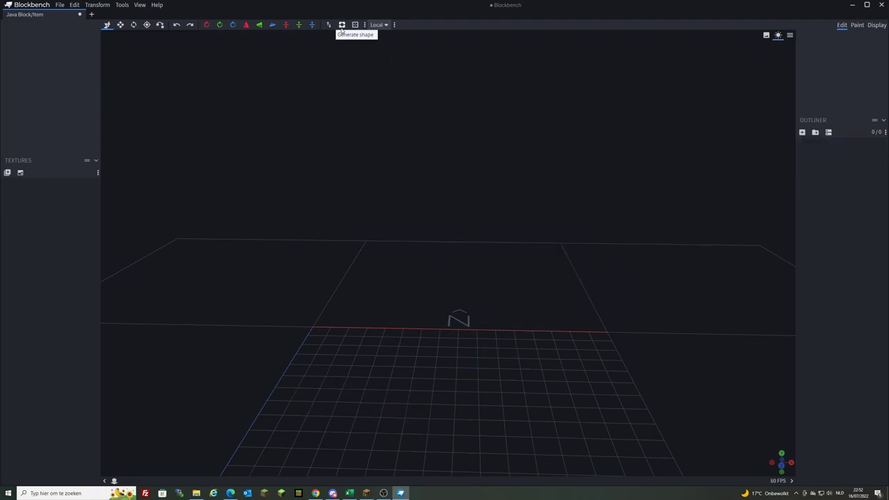
Generate an octagon with diameter 3, height 1 and center point 8, 8, 8 on the X axis, and delete it.
left_click(341, 29)
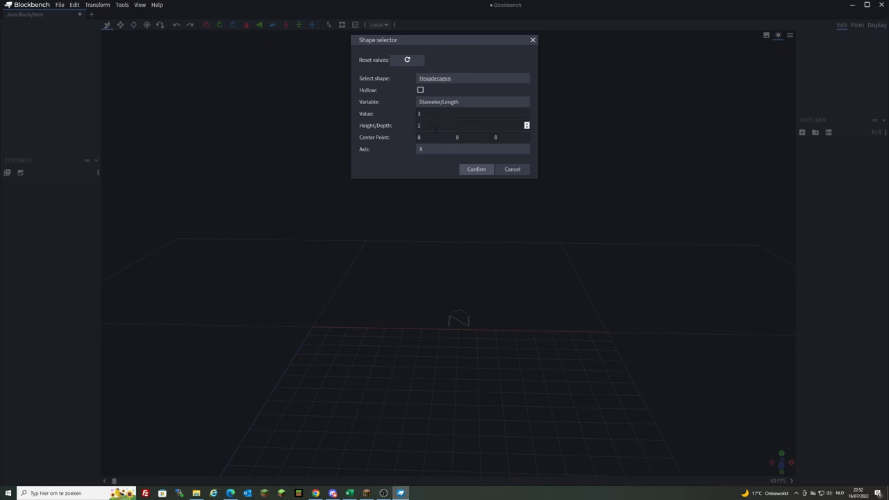
left_click(439, 81)
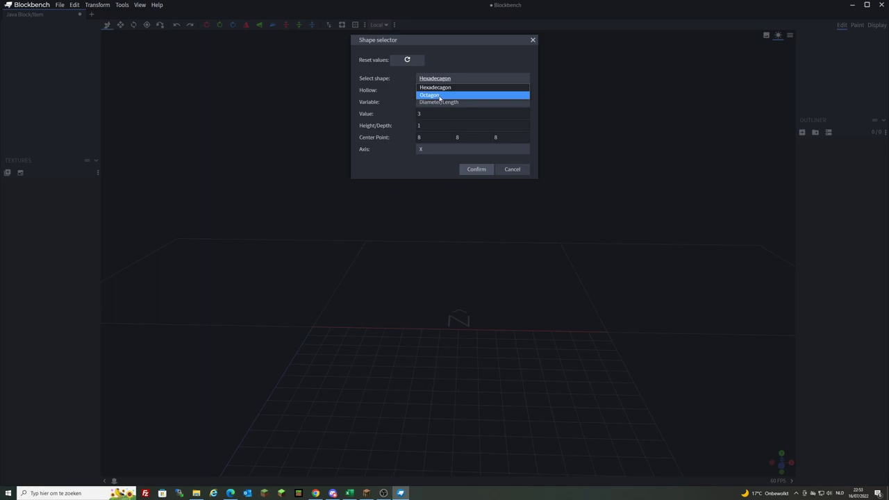
left_click(439, 95)
left_click(476, 169)
left_click(476, 94)
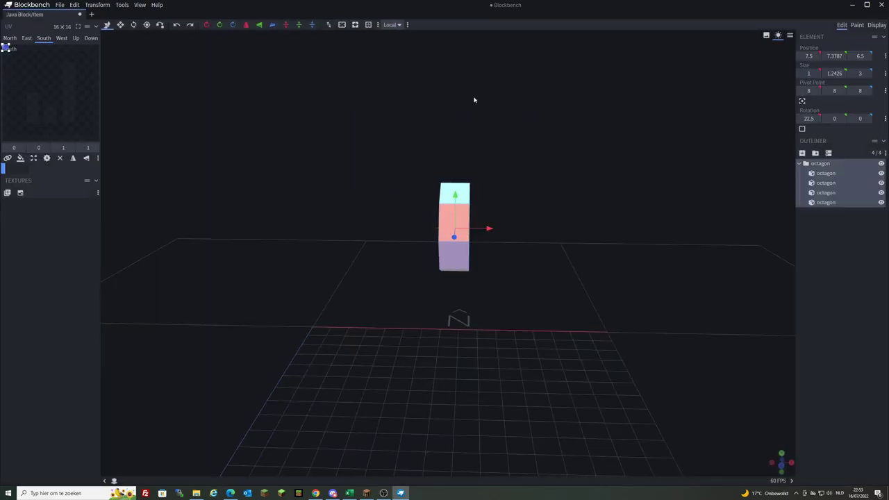
left_click_drag(474, 99, 504, 169)
key("Delete")
Generate a hexadecagon with diameter 3, height 1 and center point 8, 8, 8 on the X axis.
left_click(355, 25)
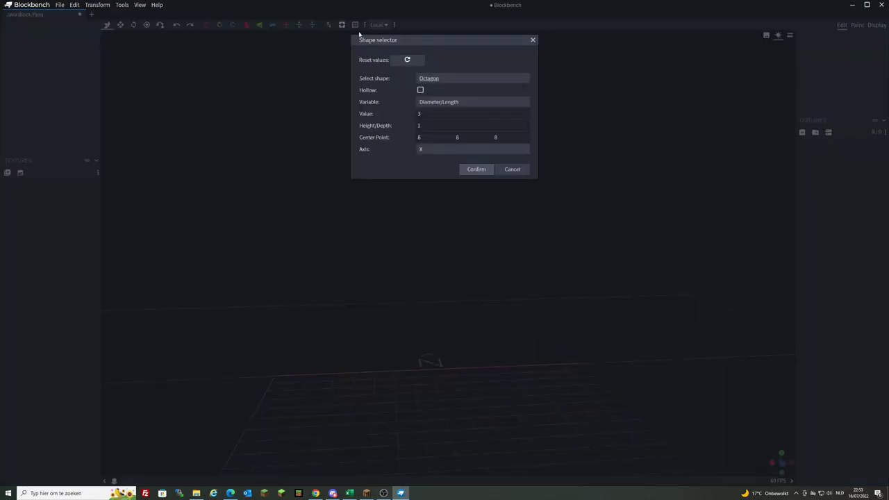
left_click(439, 78)
left_click(437, 88)
left_click(474, 169)
left_click_drag(471, 169, 631, 182)
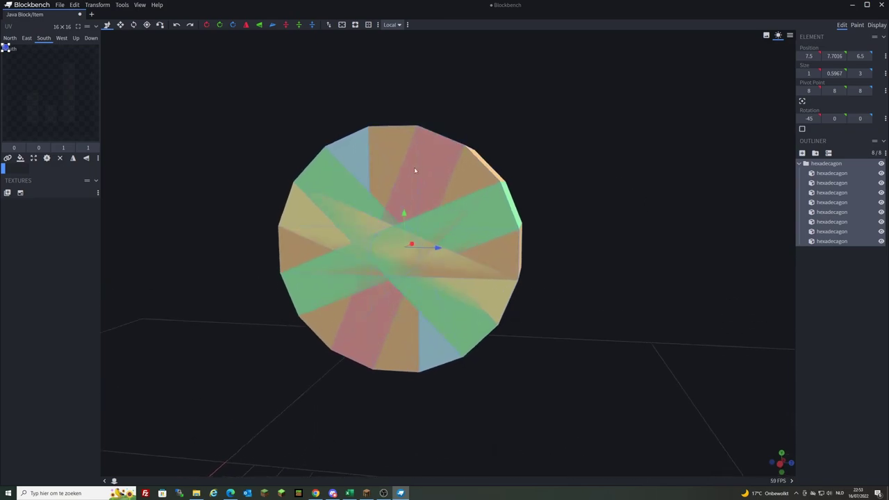
left_click_drag(389, 176, 354, 56)
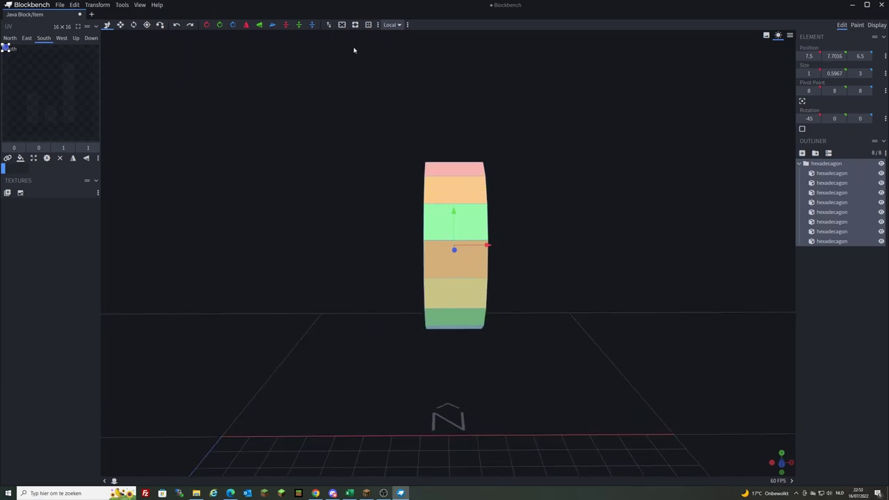
Try the Scale Model options on the hexadecagon, varying the scale and toggling the X, Y and Z axes, and cancel the scaling.
left_click(342, 24)
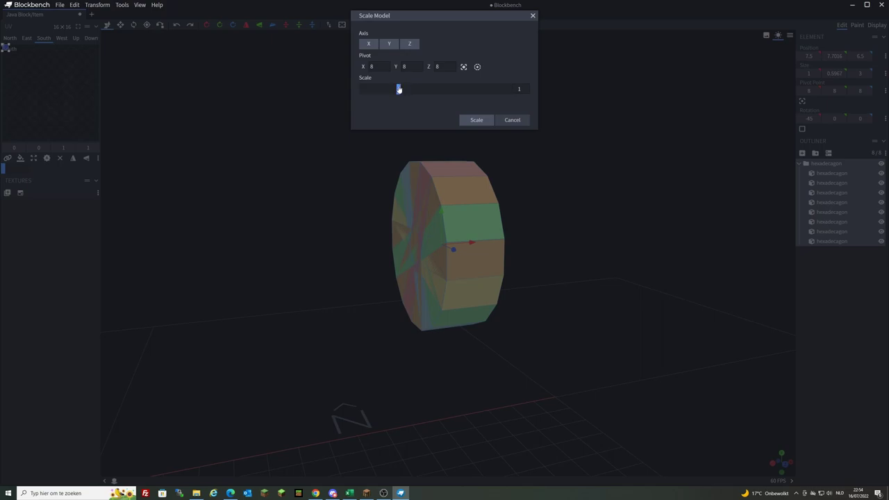
mouse_move(398, 89)
left_mouse_down()
mouse_move(367, 90)
mouse_move(423, 88)
mouse_move(381, 91)
mouse_move(399, 89)
left_mouse_up()
left_click(370, 45)
left_click_drag(397, 89, 449, 103)
left_click(369, 44)
left_click(389, 43)
left_click(406, 45)
left_click(389, 43)
left_click(409, 43)
left_click(497, 122)
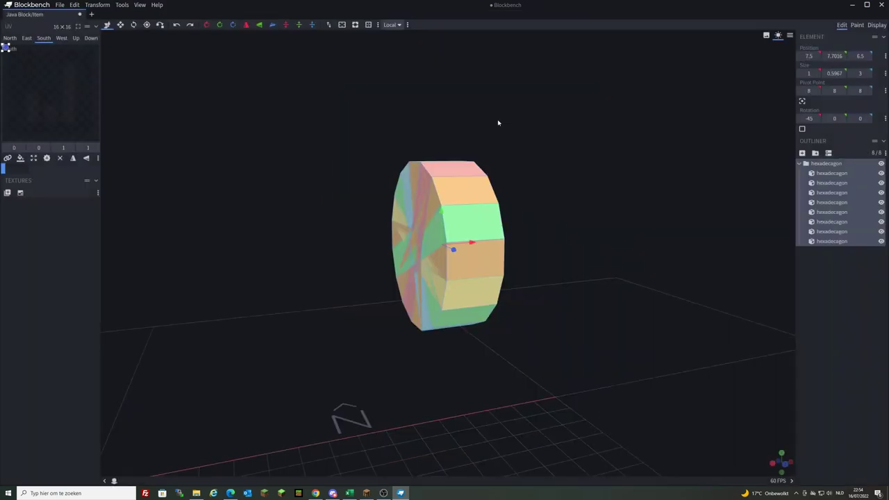
Select one segment of the hexadecagon and examine the shape's overlapping faces from all sides.
left_click_drag(498, 113, 460, 99)
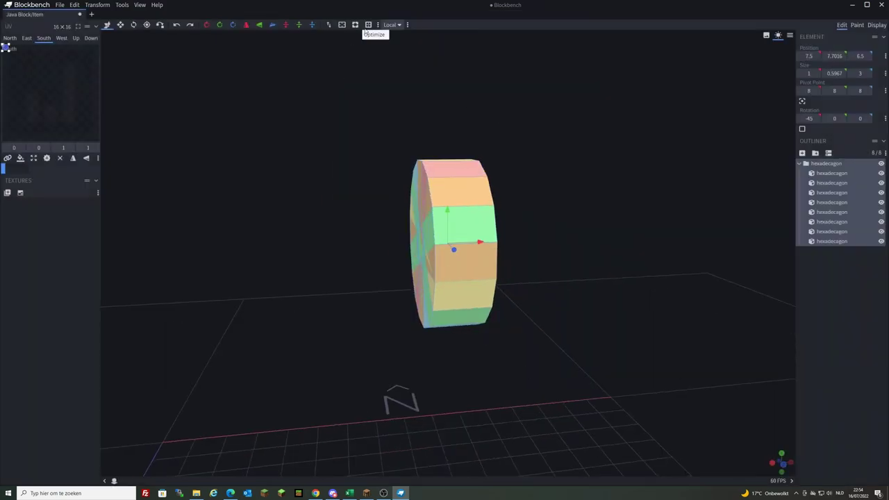
scroll(397, 59, "up", 5)
scroll(415, 71, "down", 5)
scroll(417, 73, "up", 5)
left_click_drag(563, 244, 594, 248)
scroll(593, 249, "down", 4)
left_click(500, 260)
left_click_drag(584, 314, 618, 327)
scroll(618, 327, "up", 3)
right_click_drag(619, 327, 539, 299)
left_click_drag(359, 220, 560, 300)
scroll(559, 299, "up", 4)
left_click_drag(501, 394, 521, 416)
scroll(586, 204, "up", 3)
left_click_drag(603, 200, 553, 107)
scroll(584, 234, "down", 5)
scroll(552, 274, "up", 3)
left_click_drag(541, 272, 675, 298)
scroll(521, 250, "down", 3)
scroll(543, 254, "up", 3)
Move the selected hexadecagon segment along the Z axis to a Z position of 8.5.
left_click_drag(543, 254, 586, 208)
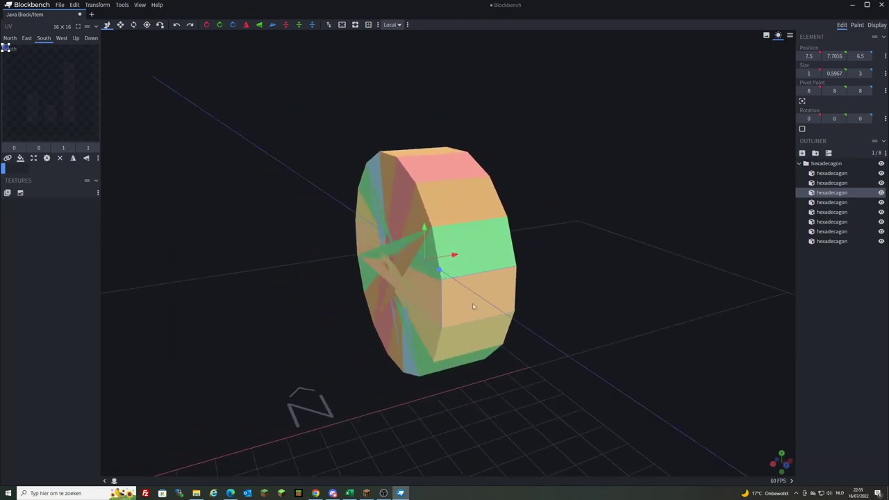
left_click_drag(488, 316, 610, 147)
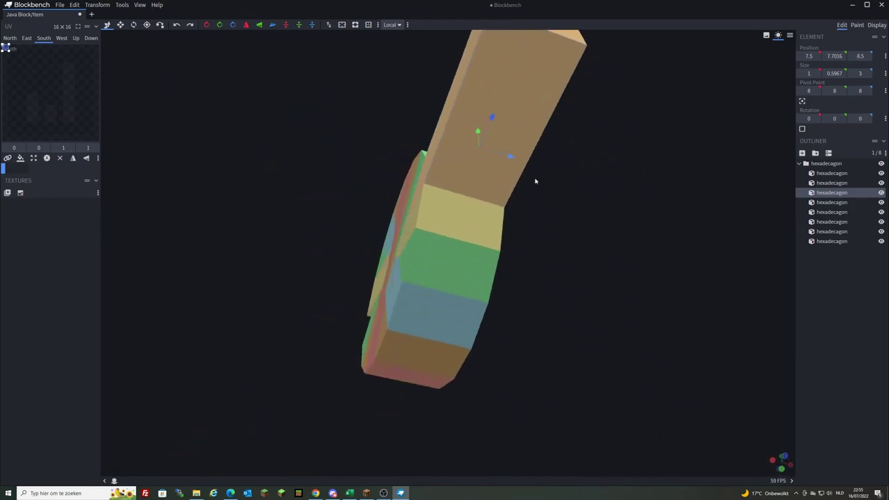
Return the selected segment to a Z position of 6.5 and optimize the whole model without culling or restriction to selected elements.
left_click_drag(550, 196, 637, 356)
left_click_drag(575, 306, 440, 275)
left_click_drag(584, 263, 565, 265)
scroll(565, 266, "up", 4)
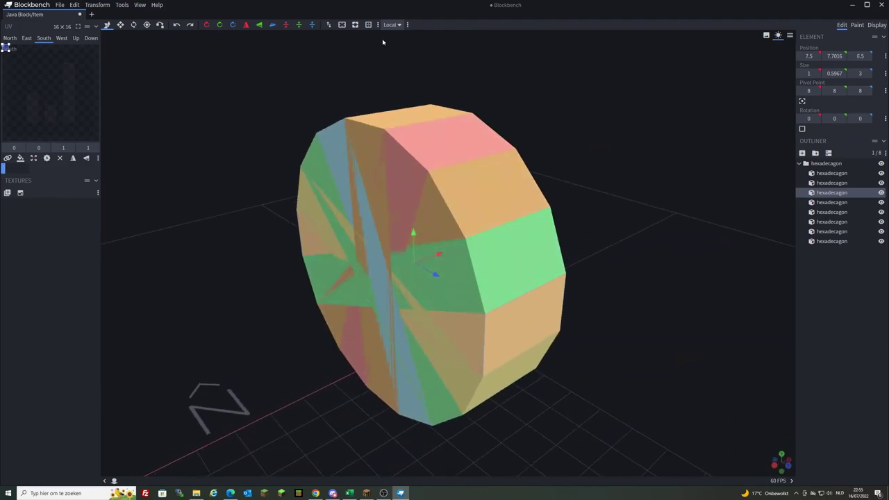
left_click(368, 25)
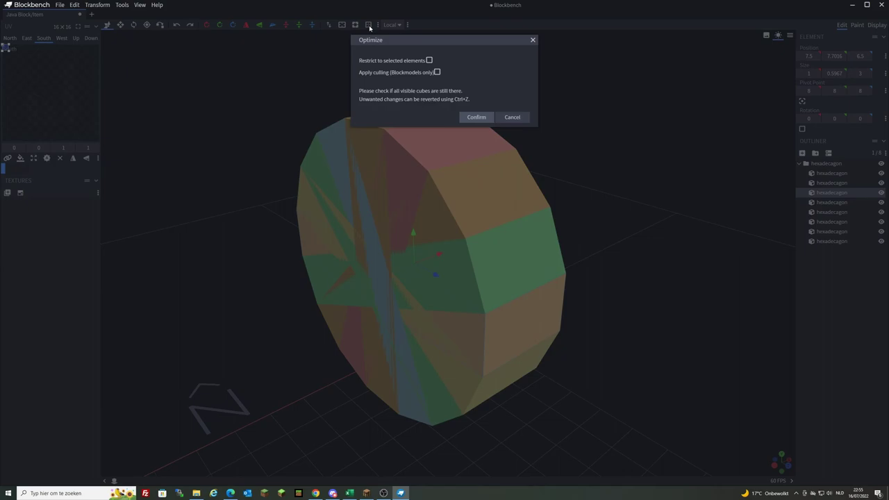
left_click(464, 117)
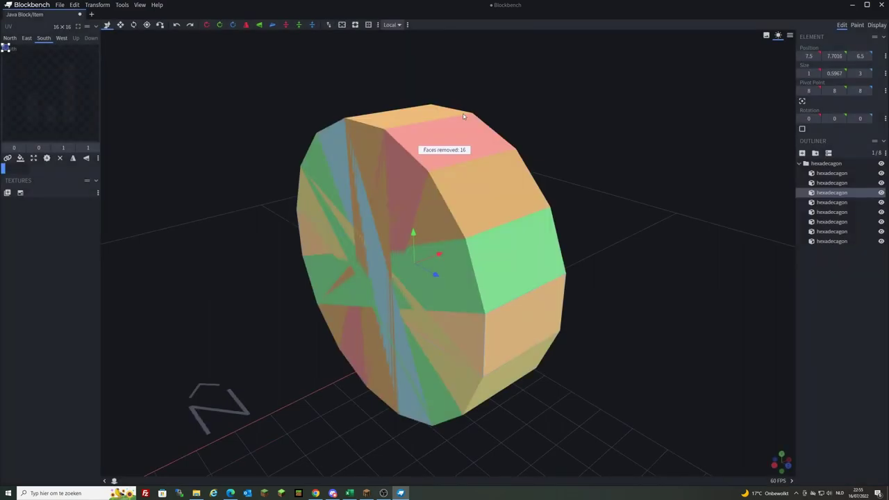
Move the selected hexadecagon segment along the Z axis to a Z position of 9.5 and examine its faces.
scroll(545, 152, "down", 5)
left_click_drag(561, 170, 573, 164)
scroll(603, 229, "up", 5)
right_click_drag(627, 282, 559, 221)
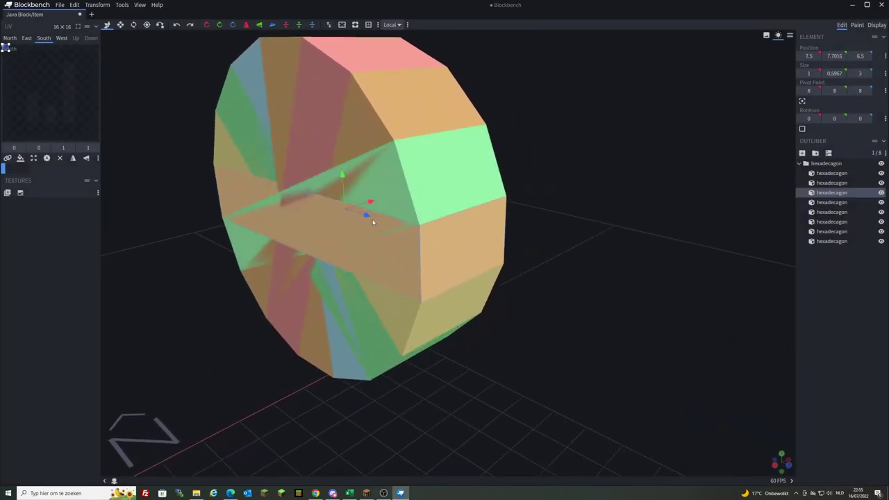
left_click_drag(368, 216, 667, 368)
scroll(591, 280, "down", 5)
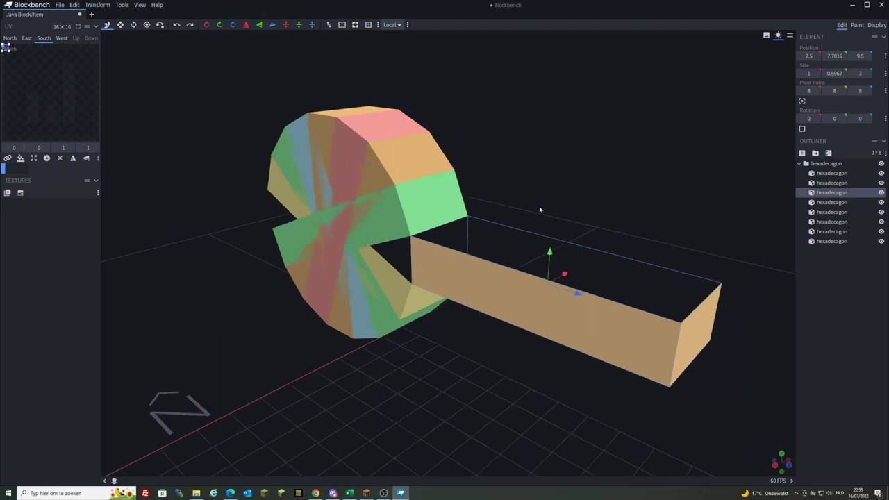
left_click_drag(535, 209, 625, 225)
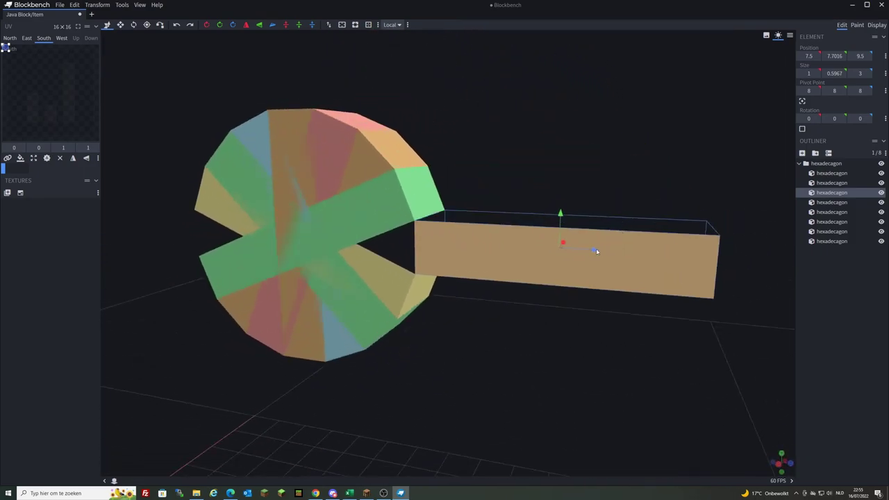
Move the segment back to a Z position of 6.5 and inspect the reassembled hexadecagon.
left_click_drag(595, 250, 357, 240)
scroll(486, 216, "down", 3)
right_click_drag(507, 209, 617, 281)
left_click_drag(618, 281, 586, 134)
scroll(586, 131, "up", 5)
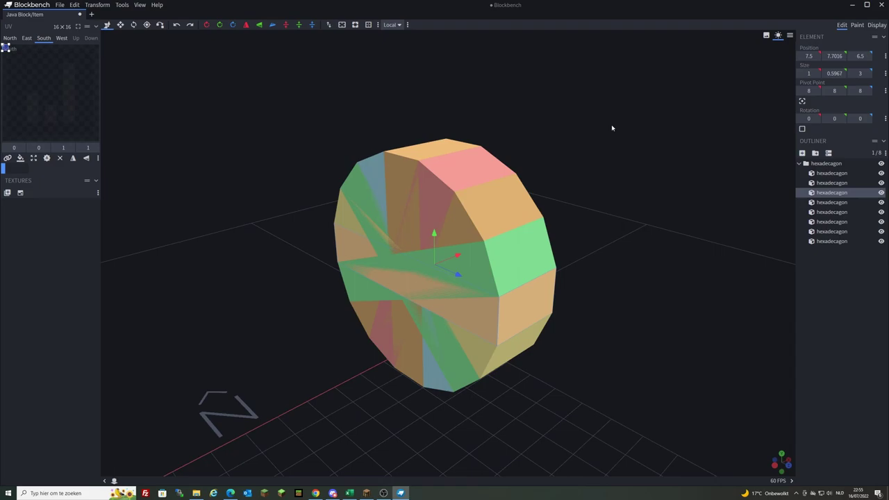
left_click_drag(611, 128, 583, 128)
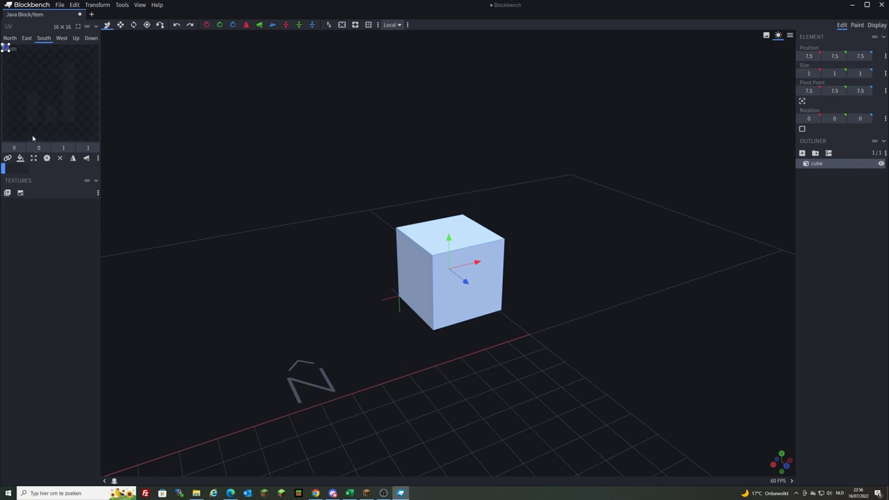
Import the beehive_front.png texture from the resource pack's textures/block folder.
left_click(7, 193)
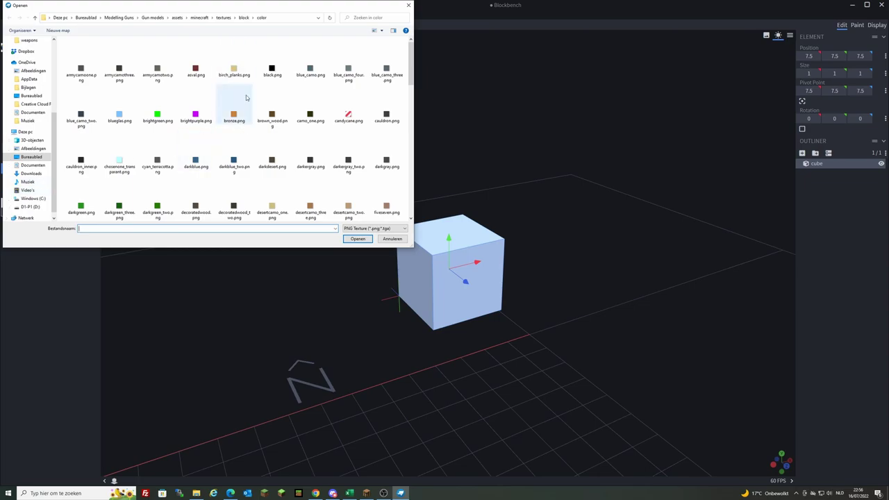
scroll(261, 132, "down", 10)
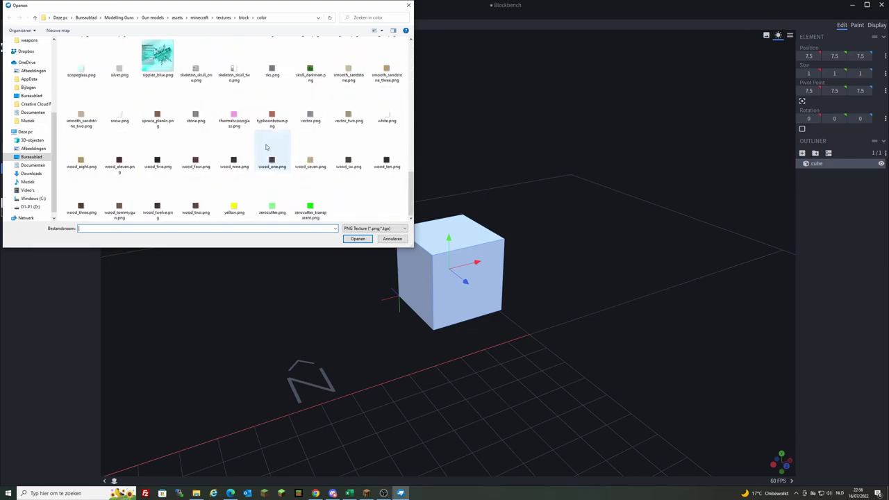
scroll(265, 147, "up", 10)
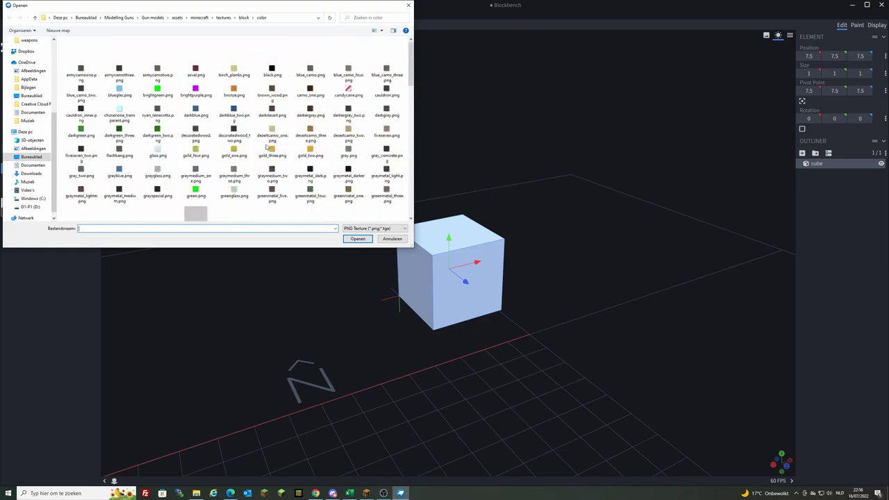
left_click(244, 17)
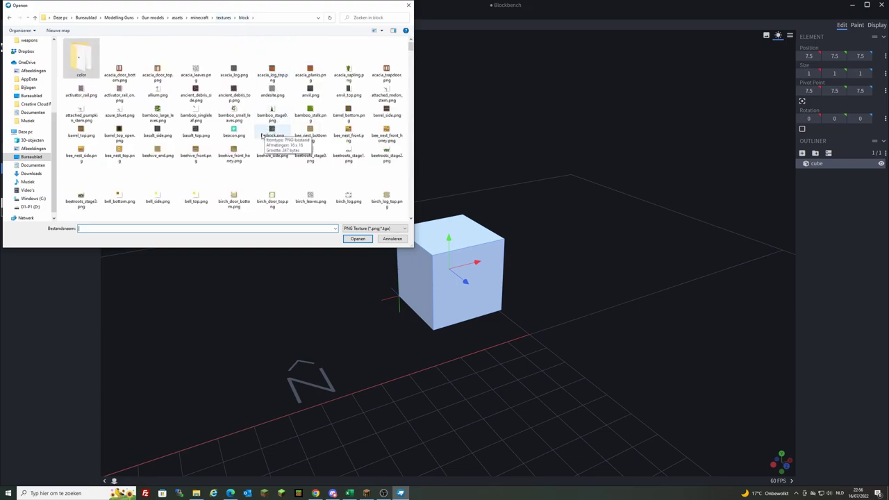
scroll(282, 134, "down", 5)
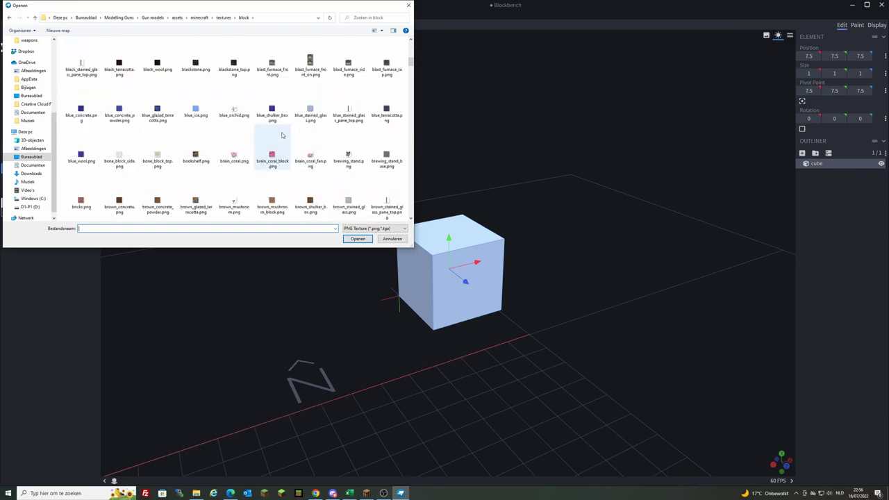
scroll(282, 135, "up", 5)
left_click(196, 152)
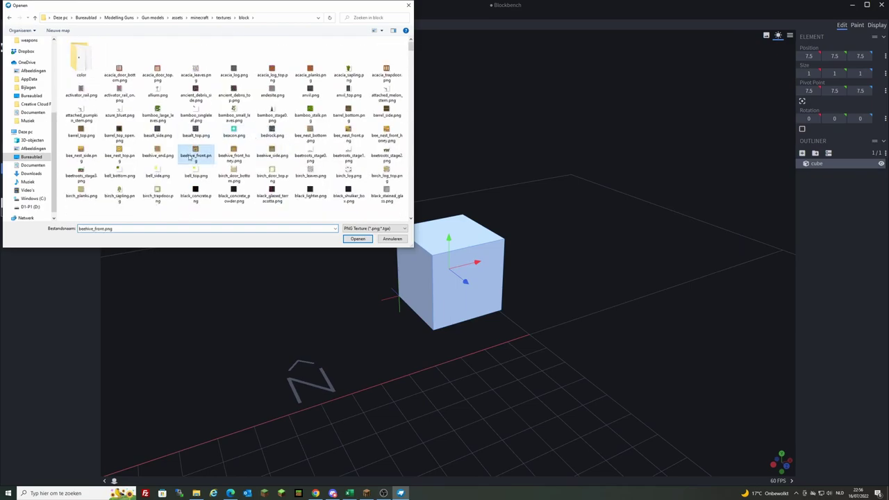
left_click(366, 241)
Apply the beehive_front.png texture to the whole cube and enlarge its south face UV to 16 by 16.
right_click(21, 204)
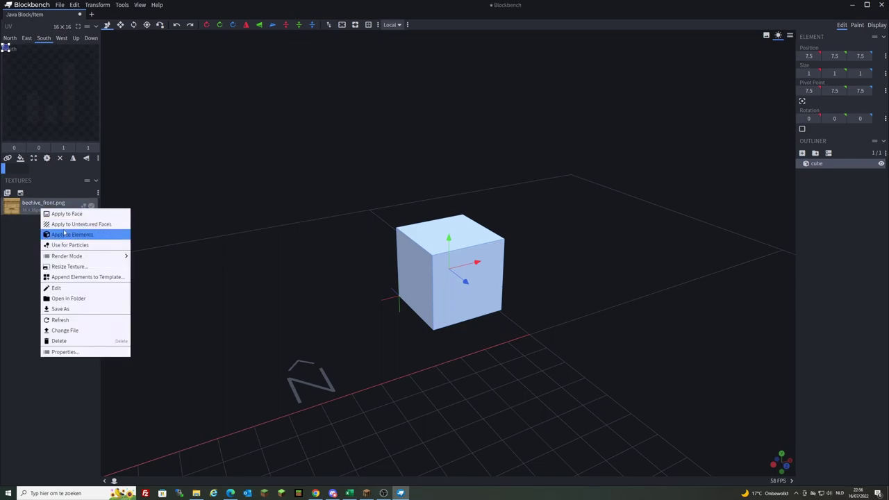
left_click(76, 234)
left_click_drag(280, 272, 181, 211)
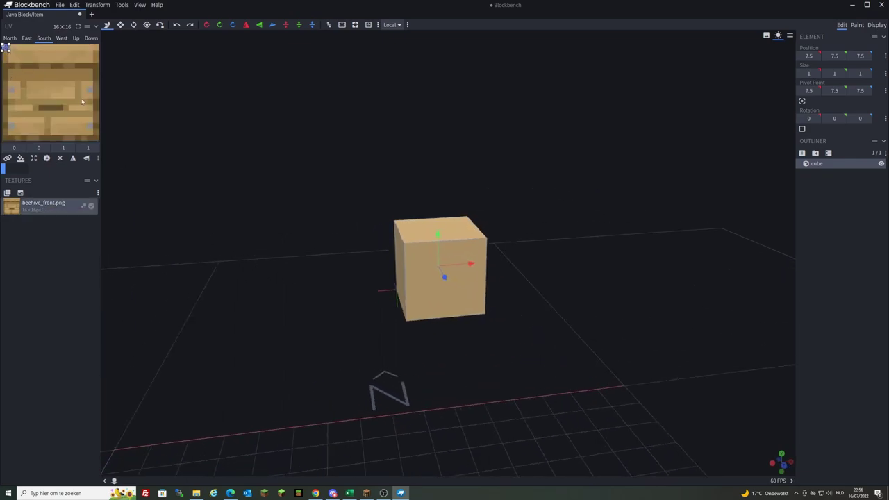
mouse_move(358, 220)
left_mouse_down()
mouse_move(341, 187)
mouse_move(328, 191)
left_mouse_up()
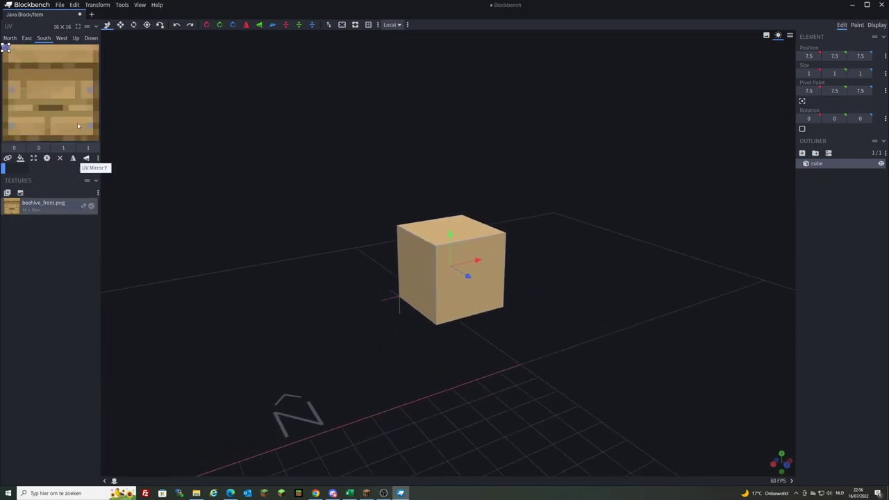
left_click_drag(5, 46, 137, 139)
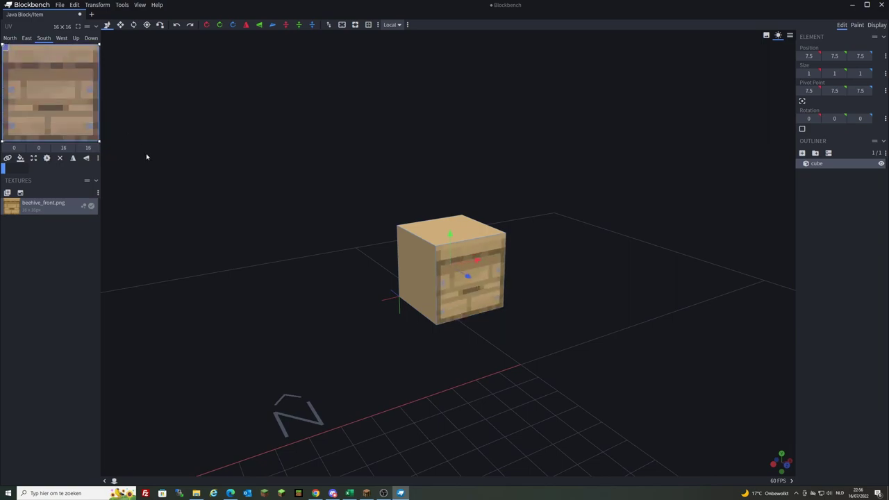
Undo the UV resize, the texture application and the beehive_front.png import.
key("ctrl+z")
key("ctrl+z")
key("ctrl+z")
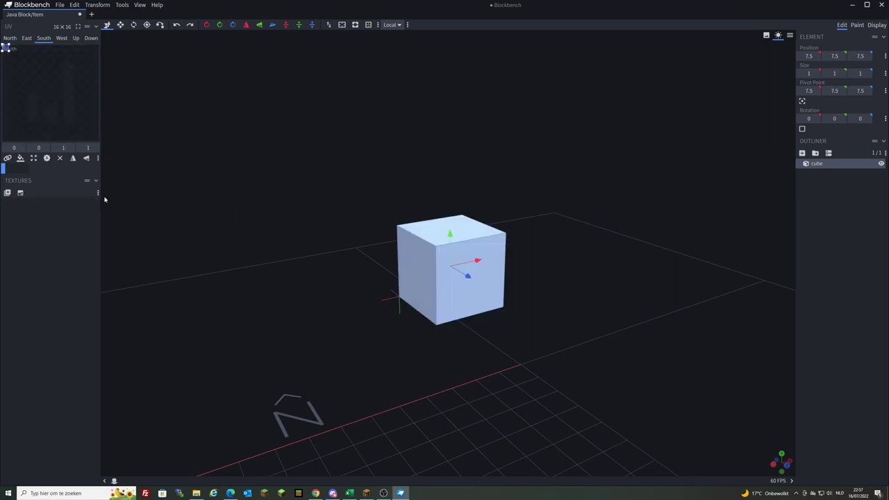
Import the darkdesert.png texture from the color folder inside textures/block.
left_click(8, 192)
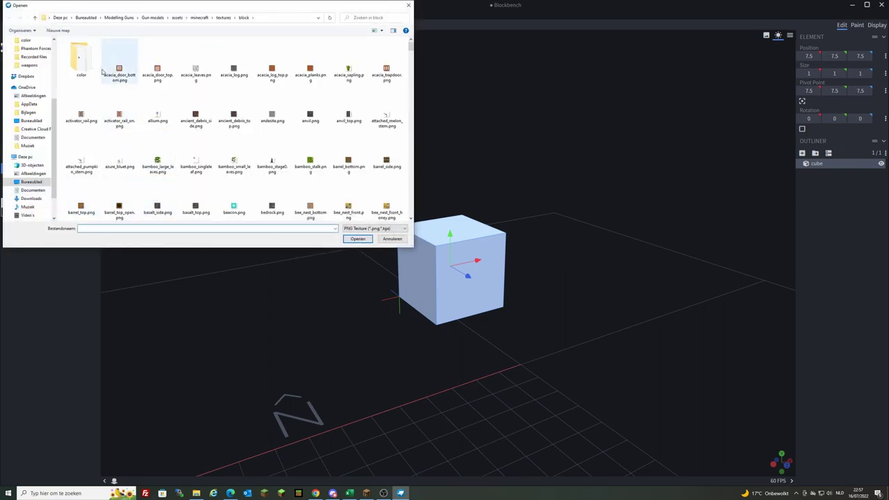
double_click(82, 59)
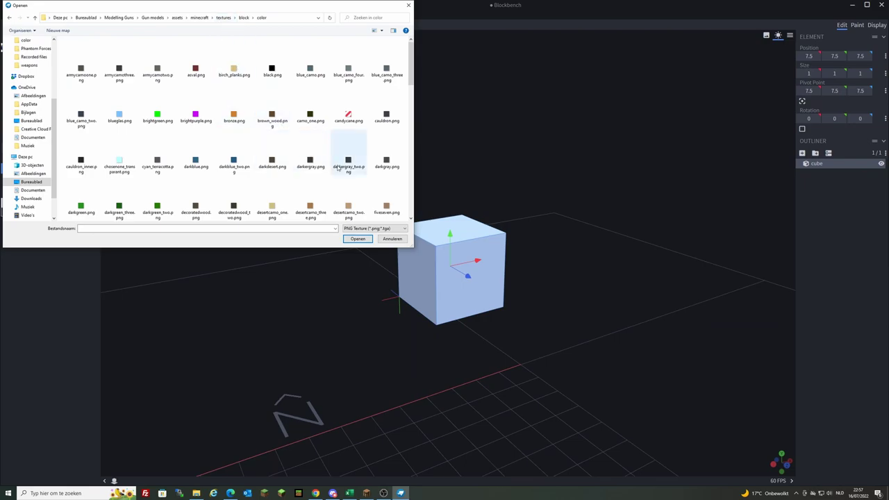
scroll(341, 164, "down", 2)
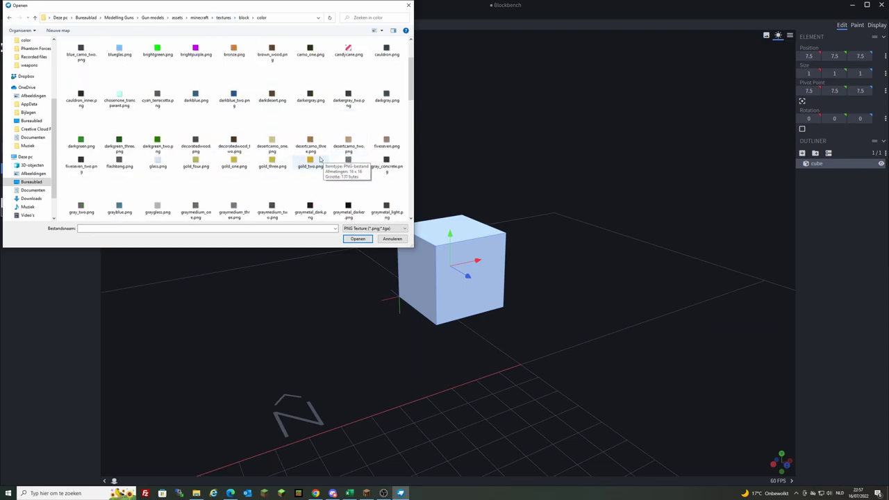
left_click(153, 107)
left_click(198, 105)
left_click(270, 100)
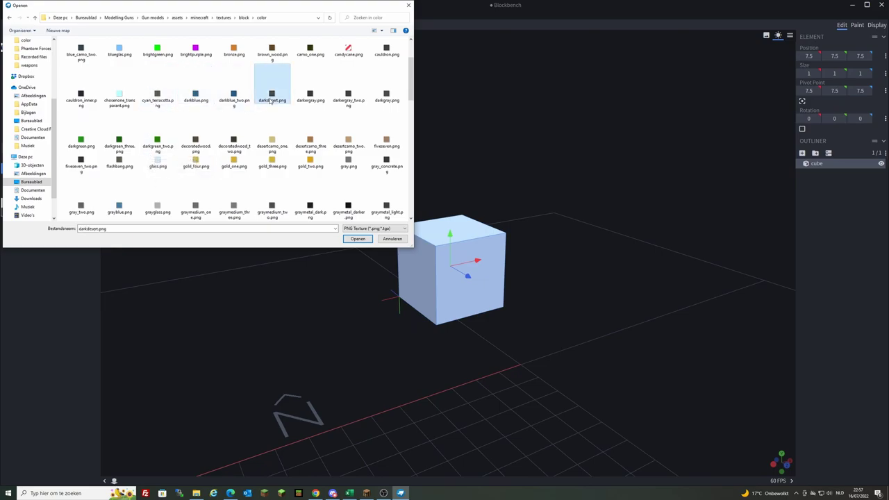
left_click(361, 241)
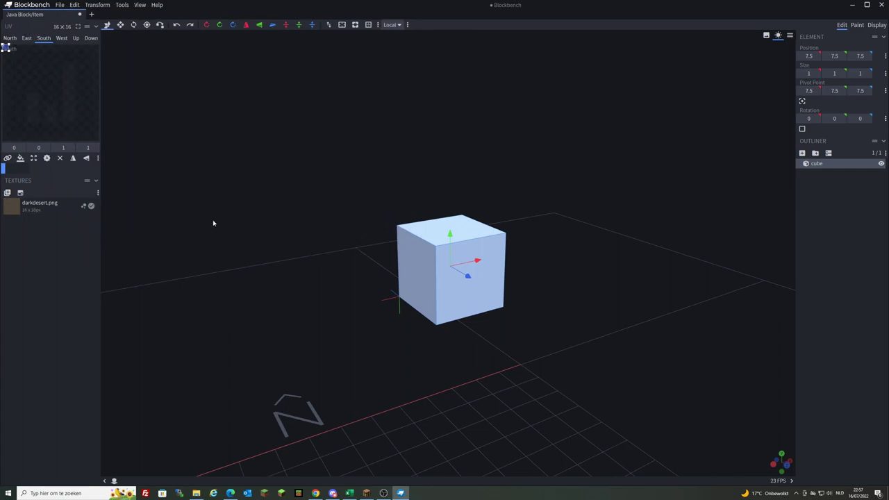
Try Apply to Face with the darkdesert.png texture on the cube, view it and undo it.
right_click_drag(264, 227, 228, 216)
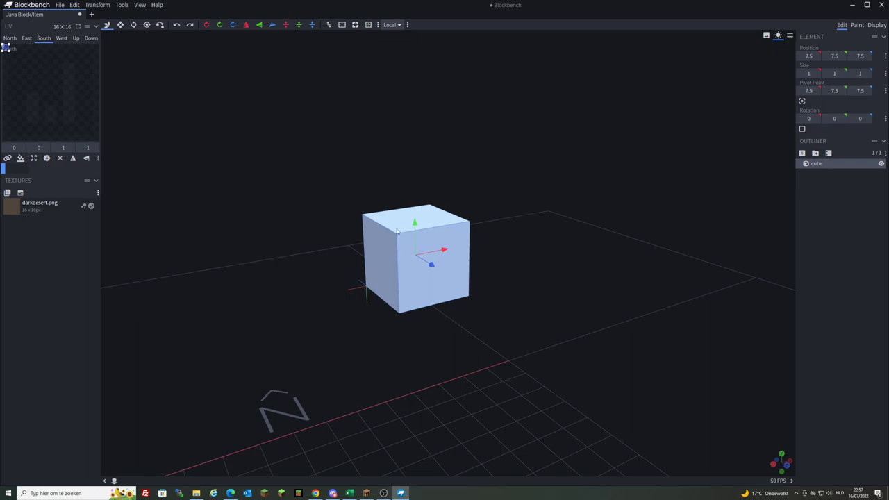
right_click_drag(395, 220, 418, 213)
scroll(490, 264, "up", 3)
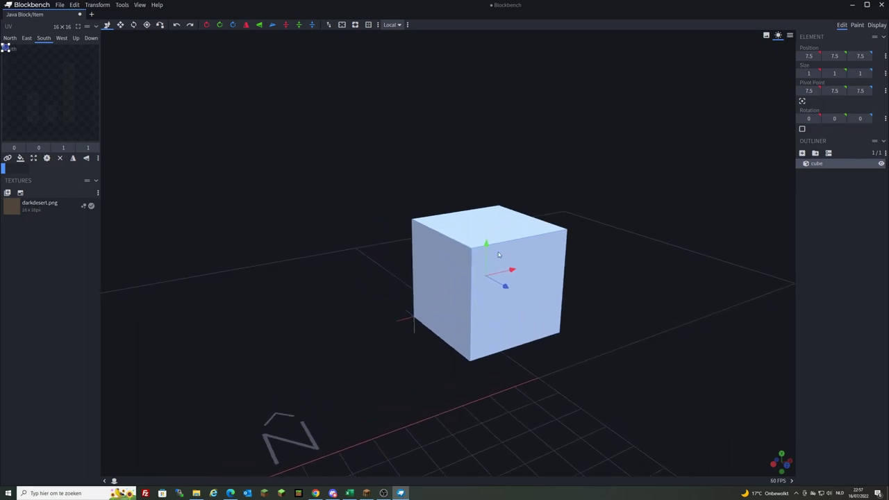
right_click(50, 205)
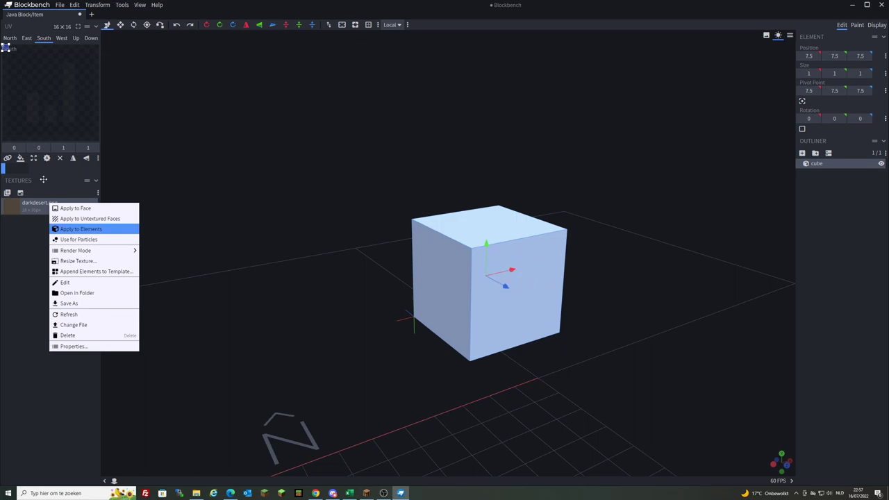
left_click(85, 209)
left_click_drag(556, 256, 622, 250)
key("ctrl+z")
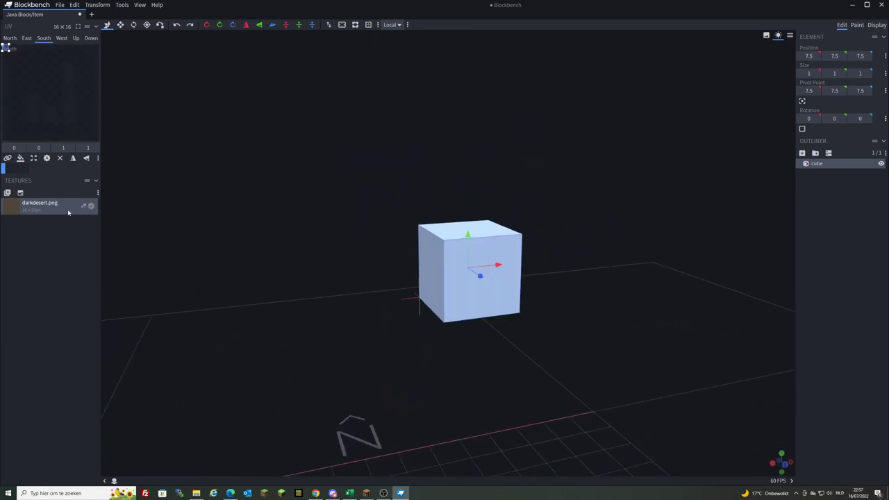
Try Apply to Untextured Faces with the darkdesert.png texture, inspect the cube and undo it.
right_click(68, 209)
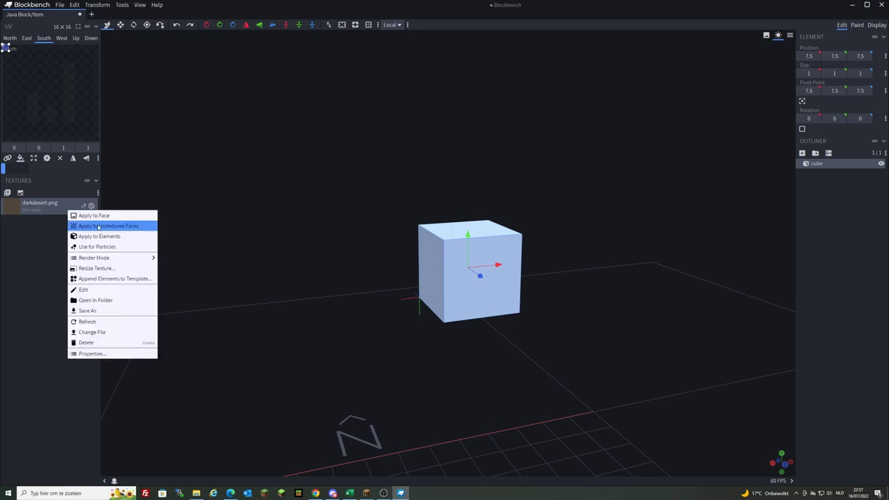
left_click(96, 227)
scroll(223, 230, "up", 7)
left_click_drag(358, 125, 398, 144)
key("ctrl+z")
Apply the darkdesert.png texture to the entire cube with Apply to Elements.
right_click(45, 207)
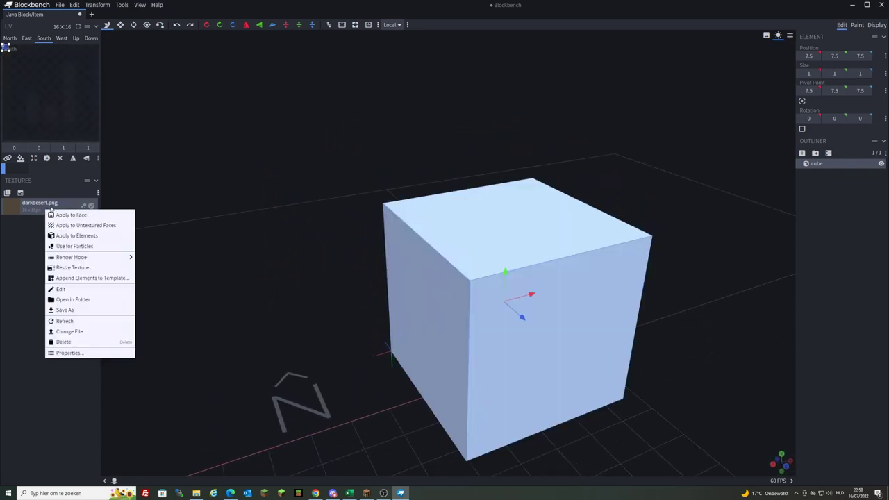
left_click(86, 236)
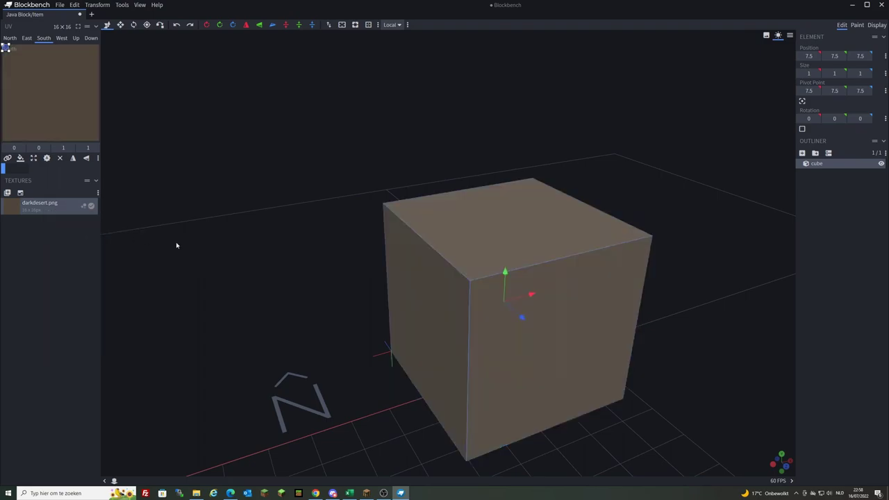
scroll(228, 250, "down", 2)
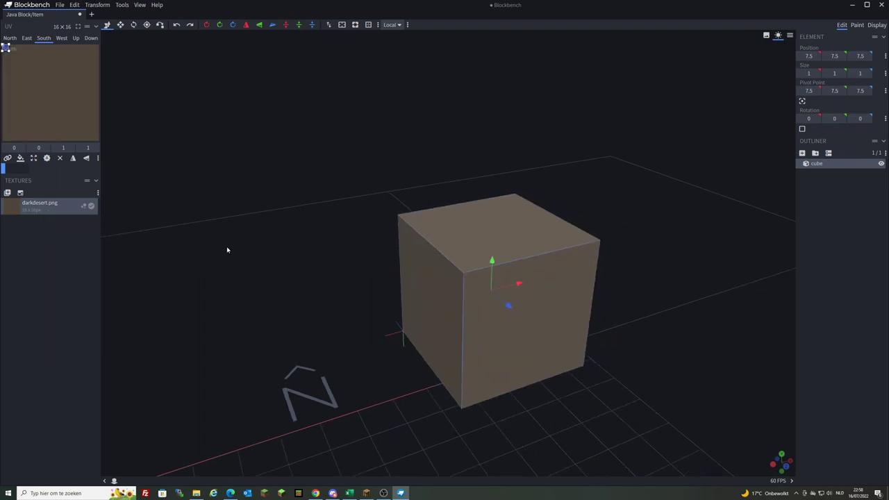
scroll(167, 228, "down", 3)
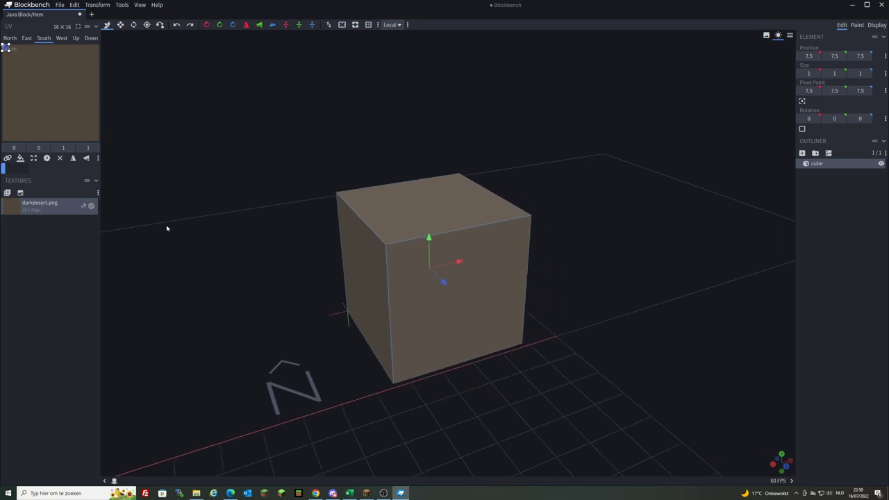
scroll(165, 237, "up", 1)
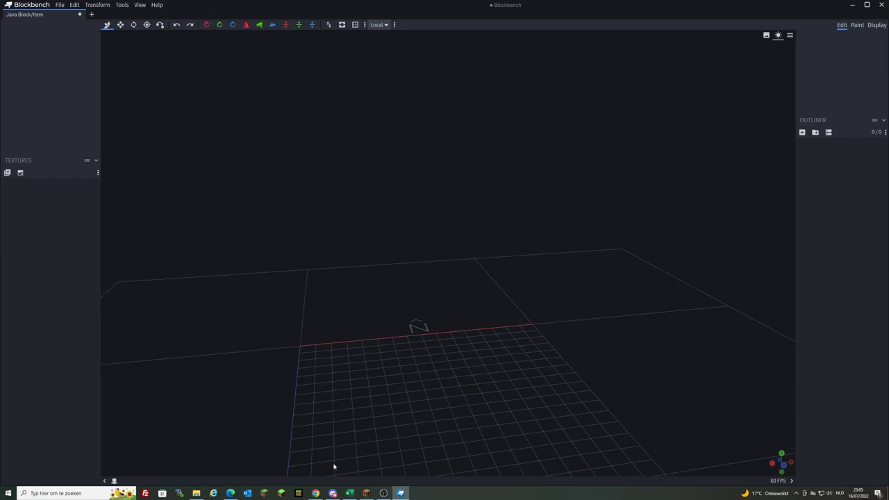
Switch to Chrome to view the Low-Poly Tokarev TT-30 pistol model on Sketchfab.
left_click(315, 493)
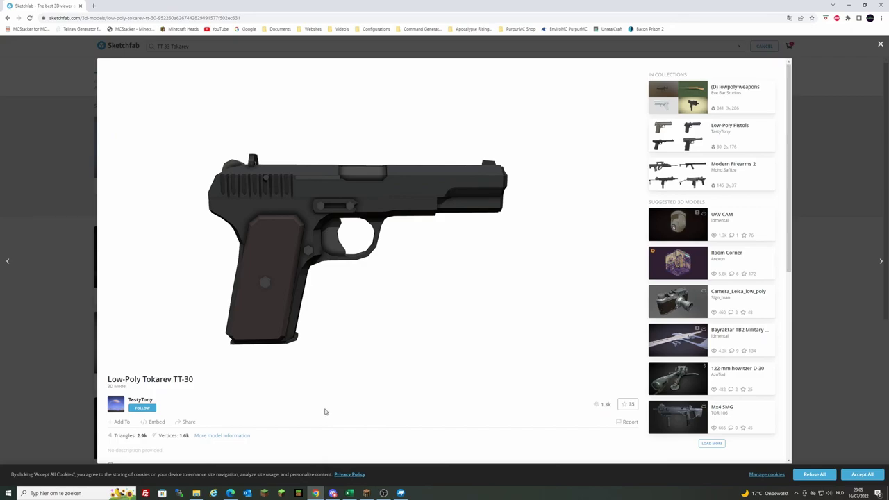
Examine the Low-Poly Tokarev TT-30 model's slide, grip and trigger area from several angles.
mouse_move(371, 285)
left_mouse_down()
mouse_move(333, 272)
mouse_move(277, 273)
mouse_move(343, 250)
mouse_move(373, 267)
left_mouse_up()
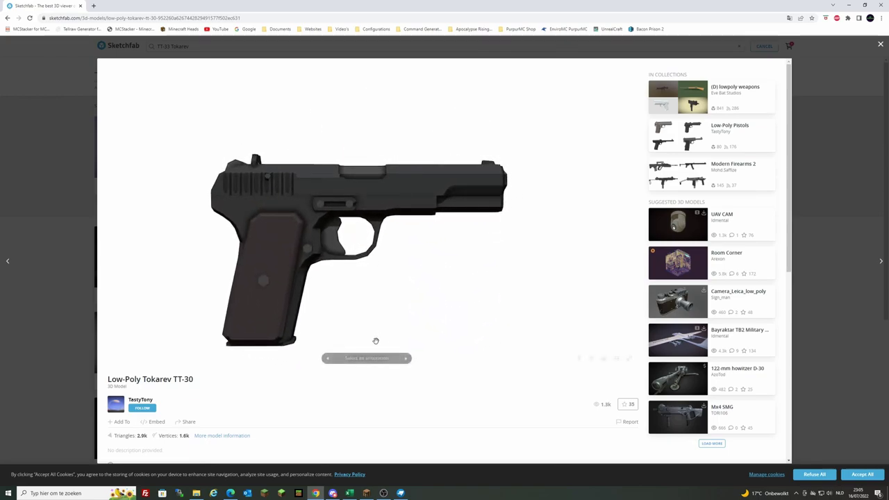
left_click_drag(413, 260, 387, 280)
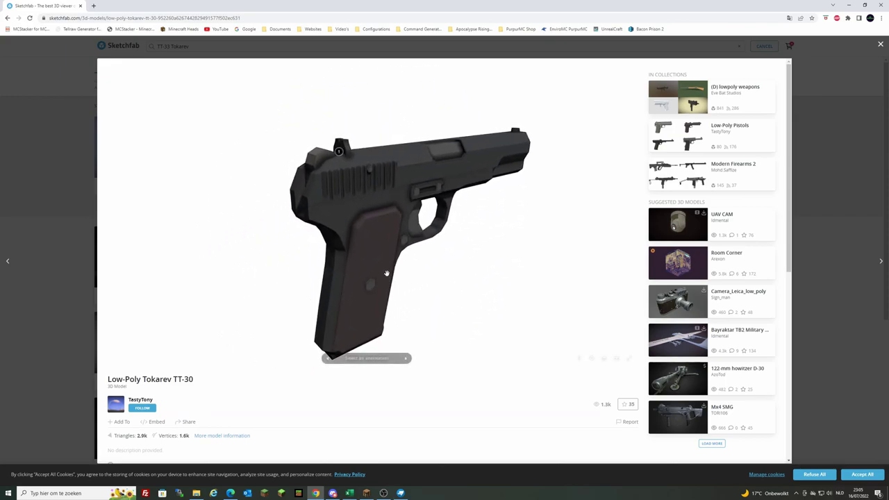
scroll(387, 277, "up", 5)
left_click_drag(376, 232, 359, 260)
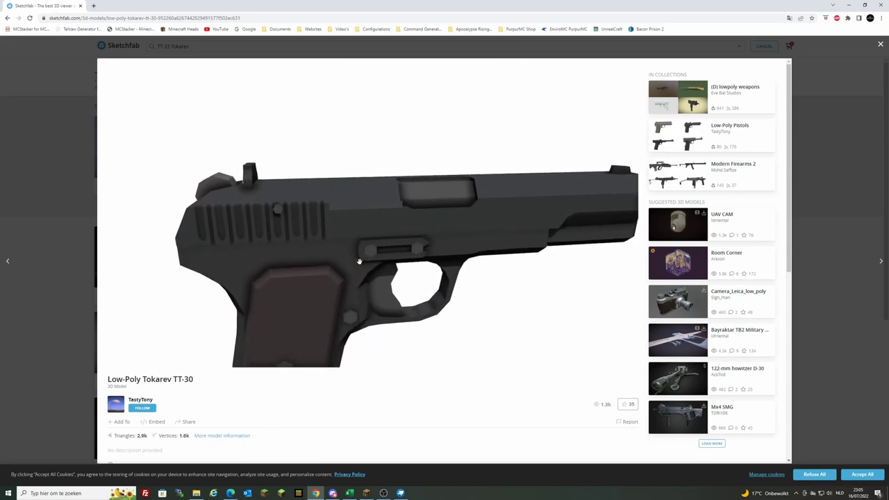
scroll(365, 256, "up", 5)
scroll(412, 269, "down", 5)
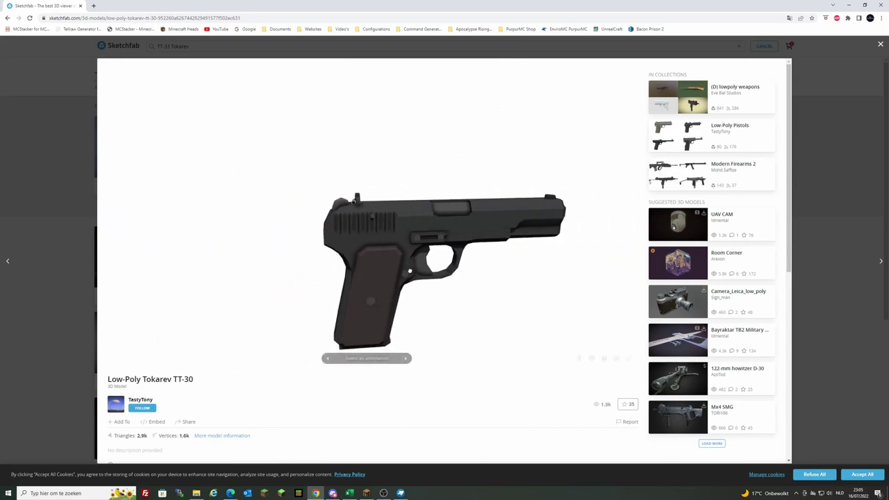
right_click_drag(386, 265, 381, 244)
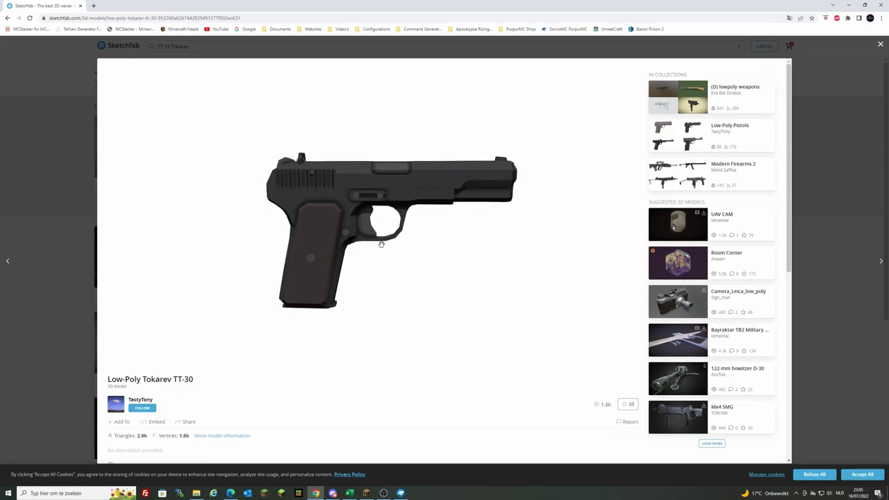
Open the pistol model creator's profile in a new tab, browse their low-poly weapon models and close the tab.
right_click(151, 406)
left_click(174, 410)
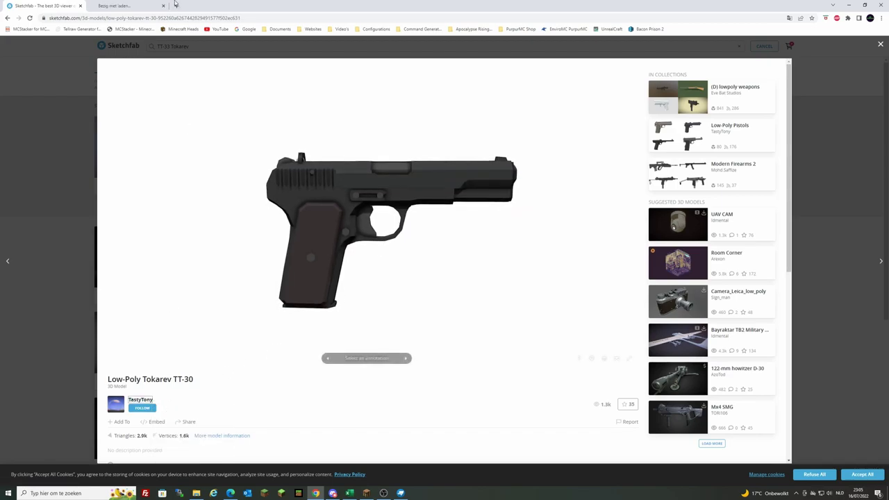
left_click(122, 6)
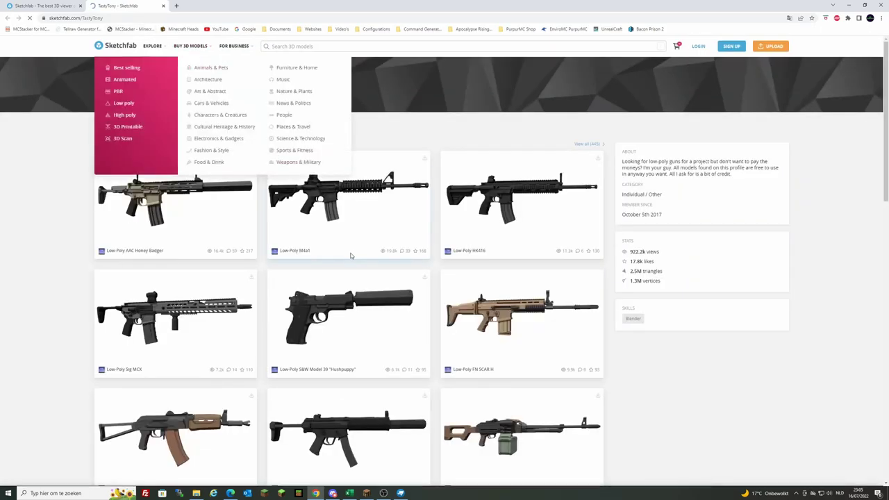
scroll(351, 255, "down", 2)
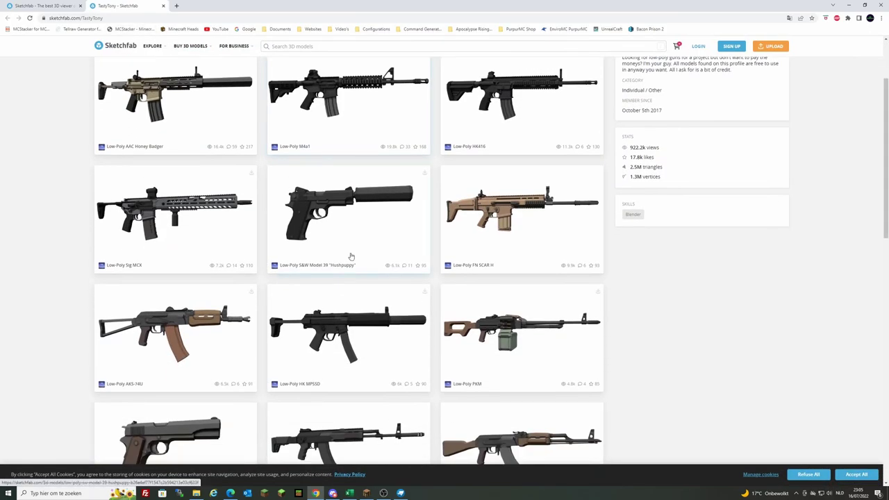
scroll(351, 256, "down", 5)
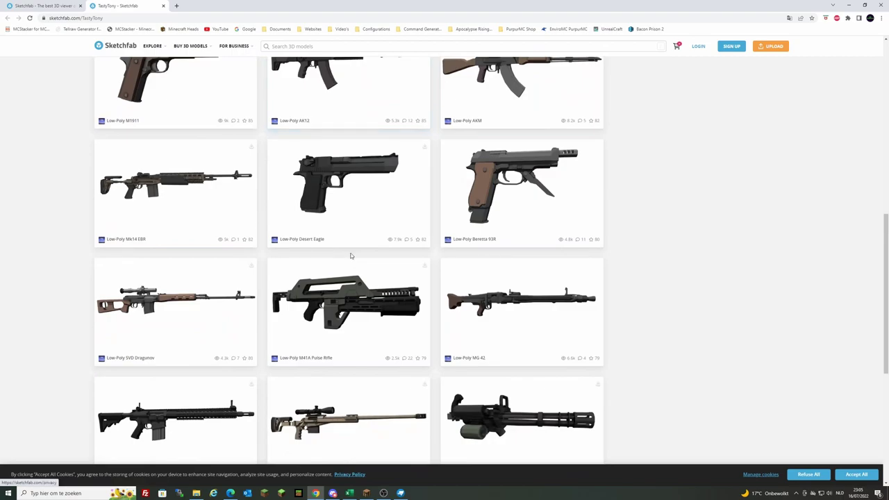
scroll(351, 255, "down", 2)
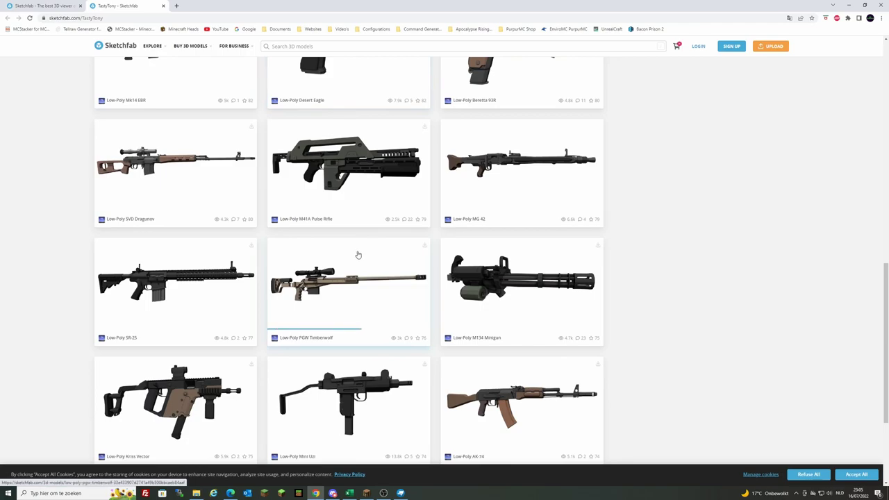
scroll(357, 255, "down", 2)
scroll(463, 269, "up", 3)
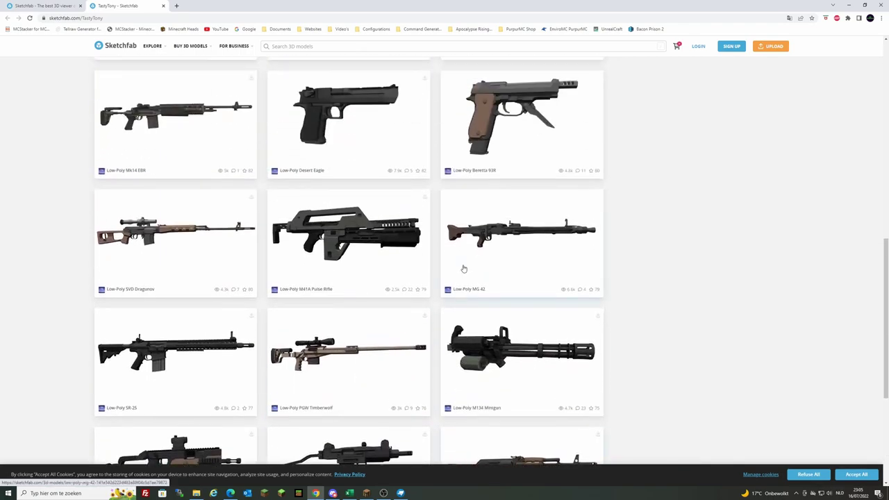
scroll(463, 269, "up", 8)
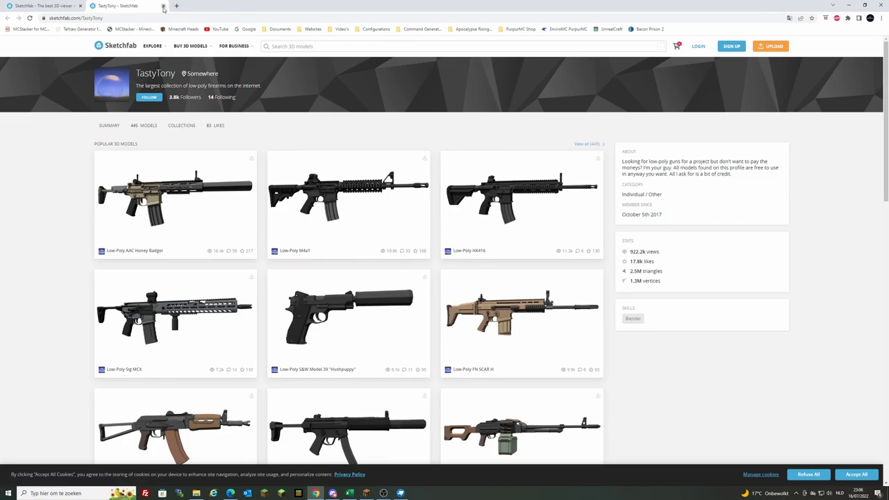
left_click(163, 6)
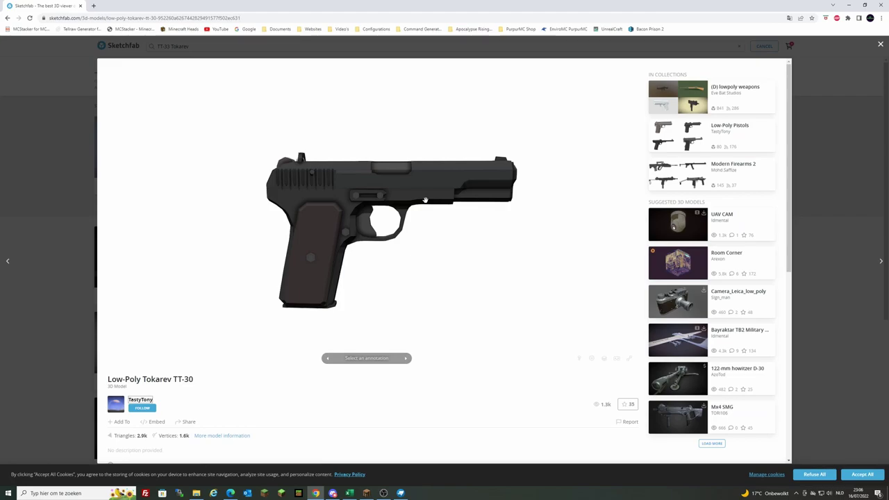
Examine the front end and muzzle of the Tokarev reference in Chrome and return to Blockbench.
left_click_drag(425, 200, 311, 168)
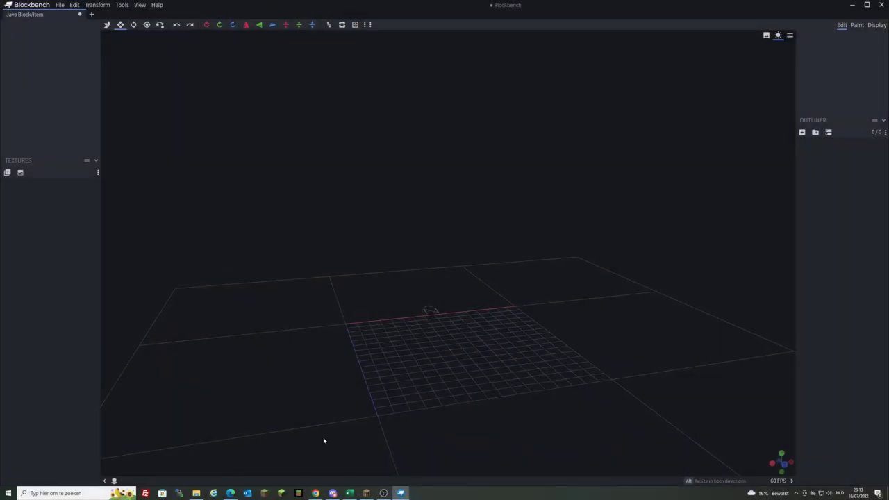
left_click(316, 492)
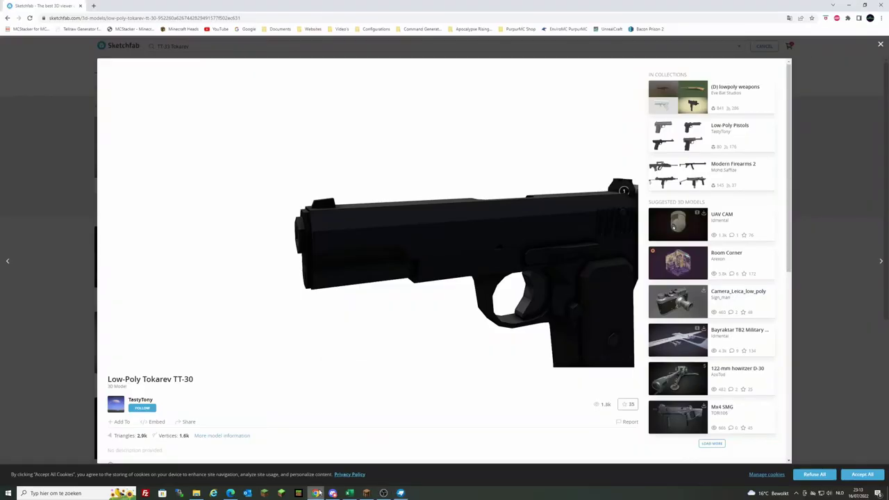
mouse_move(398, 279)
left_mouse_down()
mouse_move(419, 284)
mouse_move(400, 285)
left_mouse_up()
left_click(401, 493)
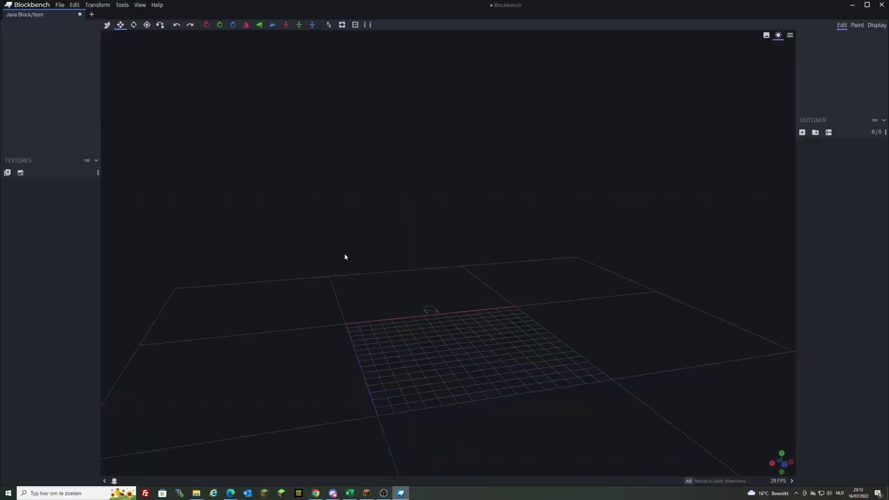
Generate a solid hexadecagon with diameter 3 and height 1, centred at 8, 8, 8 on the X axis.
left_click_drag(346, 255, 359, 265)
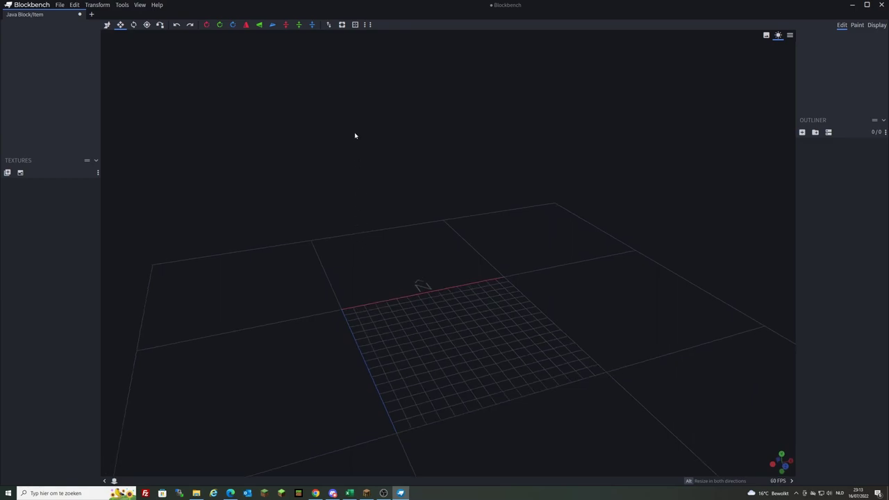
left_click(342, 27)
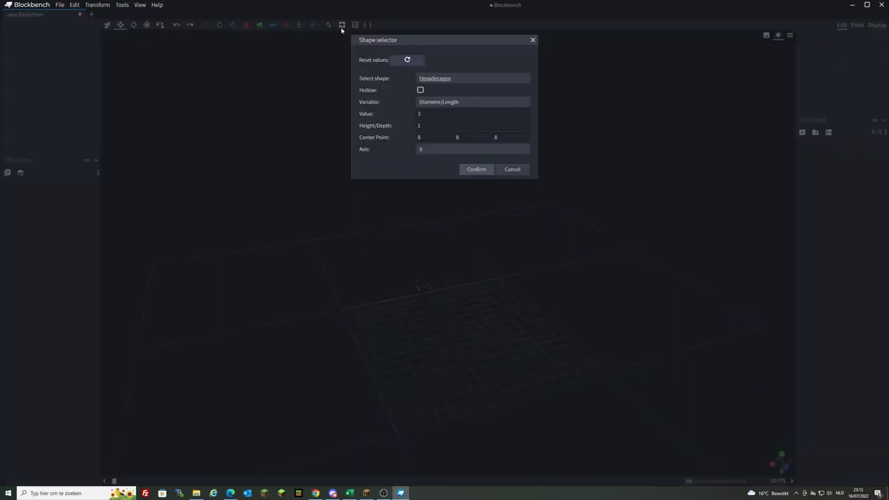
left_click(476, 168)
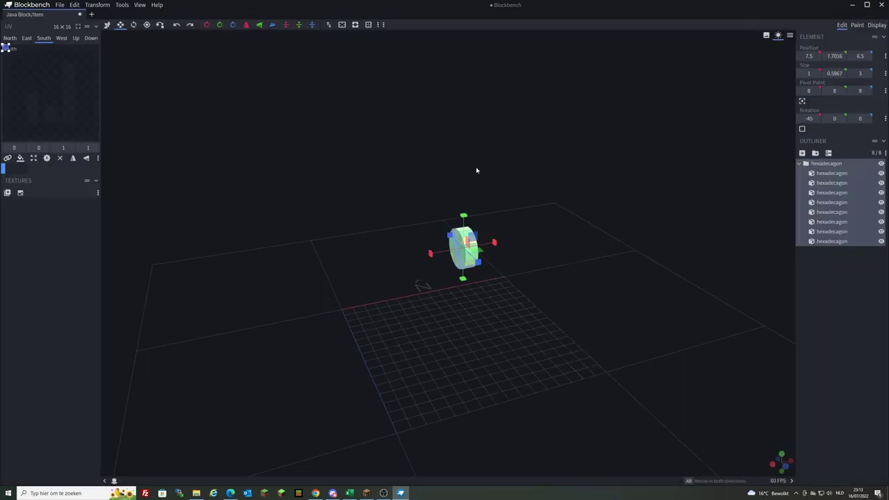
Move the whole hexadecagon along the X axis to position -0.5 and inspect it from the side.
left_click(106, 25)
left_click_drag(459, 238, 435, 224)
right_click_drag(537, 258, 588, 247)
left_click_drag(587, 247, 638, 244)
scroll(659, 230, "down", 3)
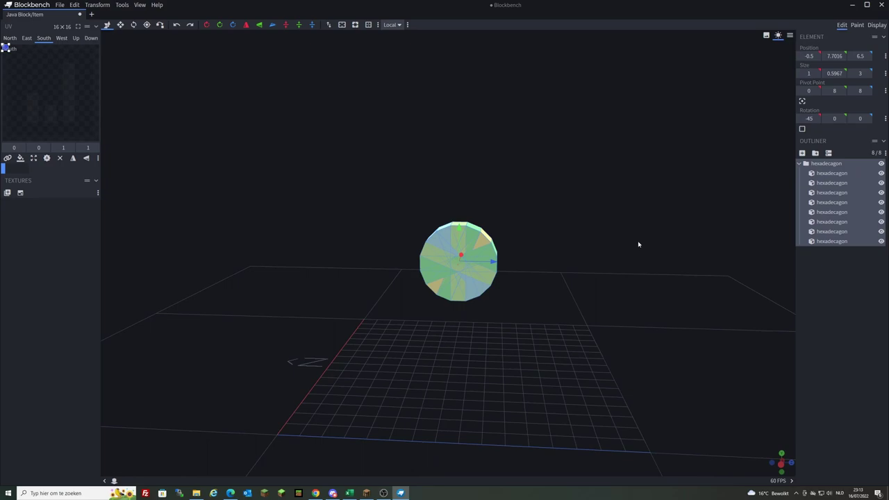
left_click_drag(638, 244, 491, 236)
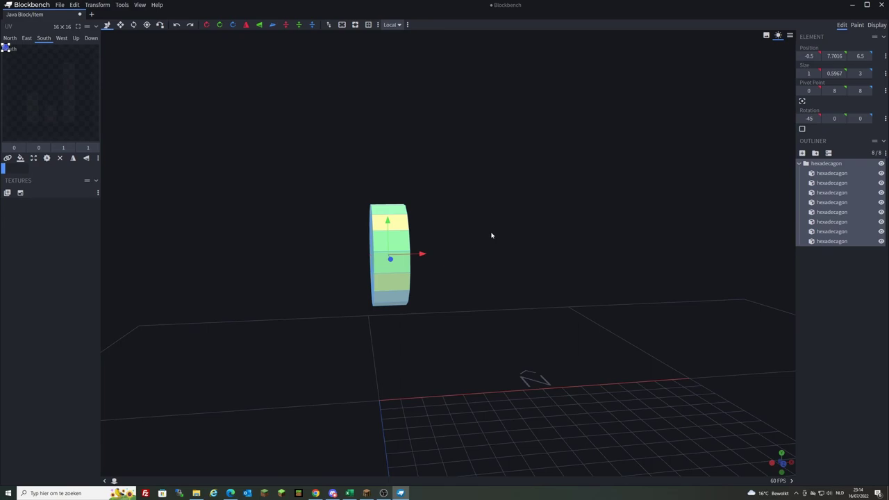
left_click_drag(489, 235, 523, 225)
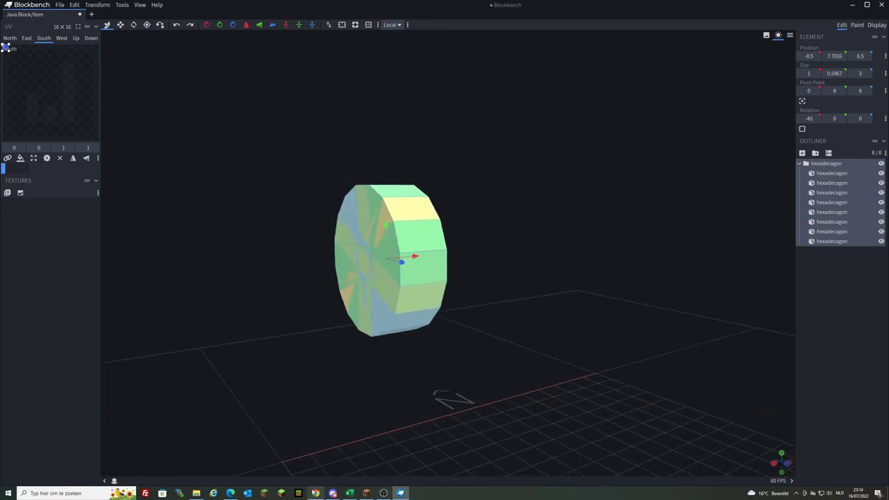
Check the Chrome reference, then scale the hexadecagon down to 0.9 across on the Y and Z axes only.
left_click(315, 493)
mouse_move(401, 493)
left_click(400, 458)
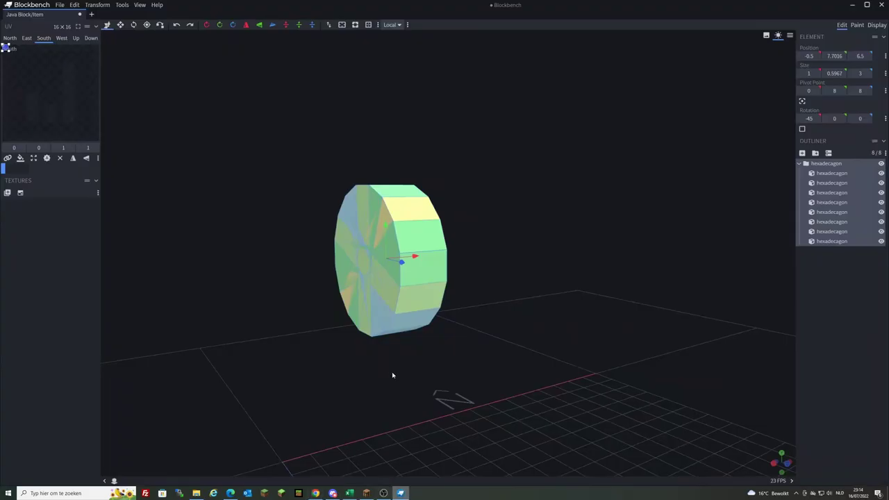
left_click(343, 25)
left_click(370, 44)
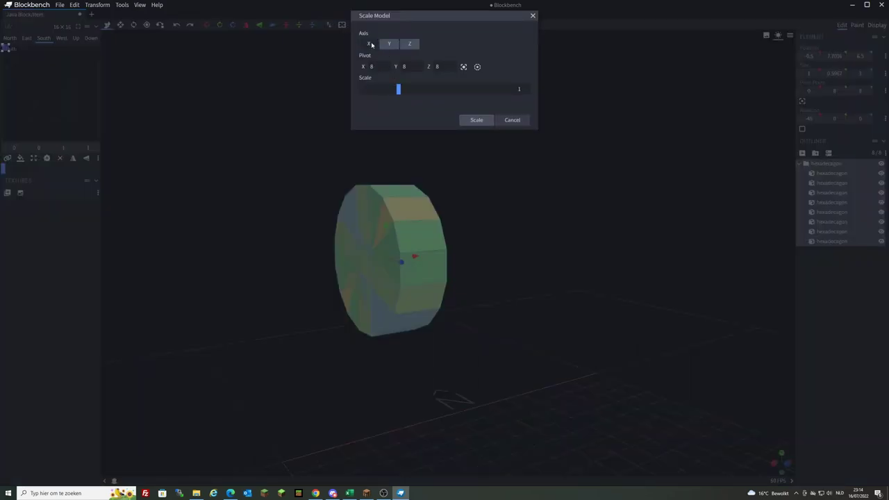
left_click_drag(380, 91, 372, 94)
left_click(468, 125)
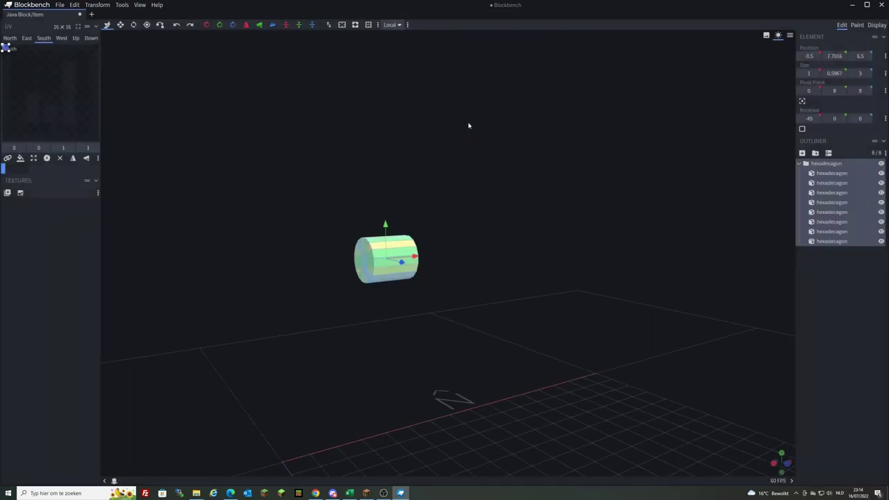
Resize the hexadecagon's thickness along X to 0.2, using the muzzle of the Chrome pistol reference as a guide.
left_click_drag(468, 125, 243, 93)
key("s")
left_click(315, 492)
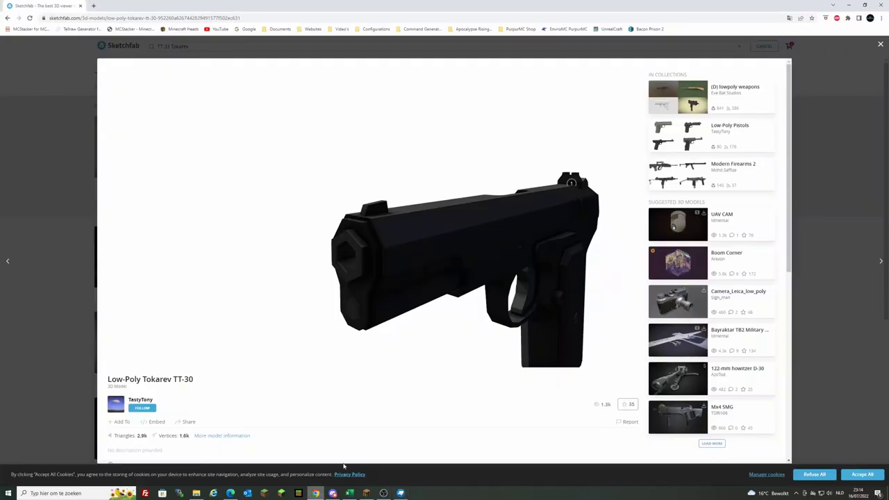
mouse_move(416, 214)
left_mouse_down()
mouse_move(467, 208)
mouse_move(470, 194)
mouse_move(435, 206)
left_mouse_up()
scroll(435, 206, "up", 3)
left_click(400, 493)
scroll(464, 351, "up", 4)
left_click_drag(463, 351, 515, 323)
scroll(445, 274, "up", 2)
left_click_drag(409, 257, 332, 265)
left_click_drag(410, 276, 517, 279)
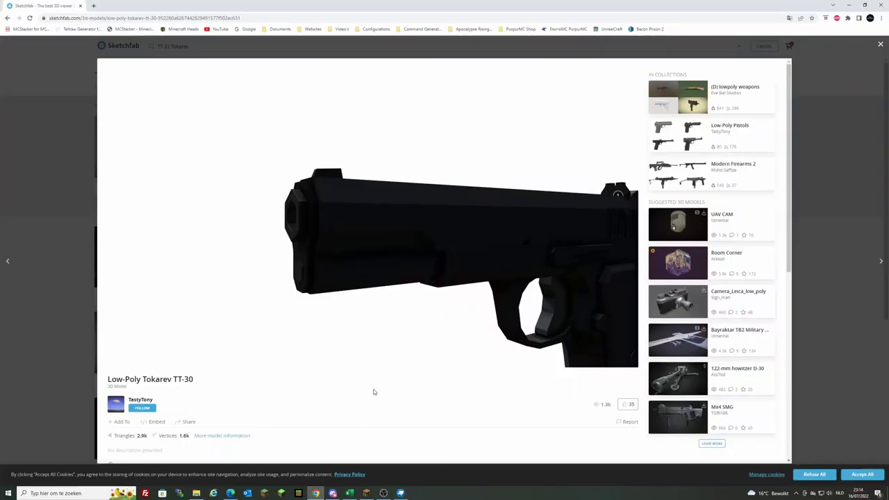
Compare the hexadecagon with the pistol's muzzle in Chrome and check the shape generator's options without generating anything.
left_click(315, 493)
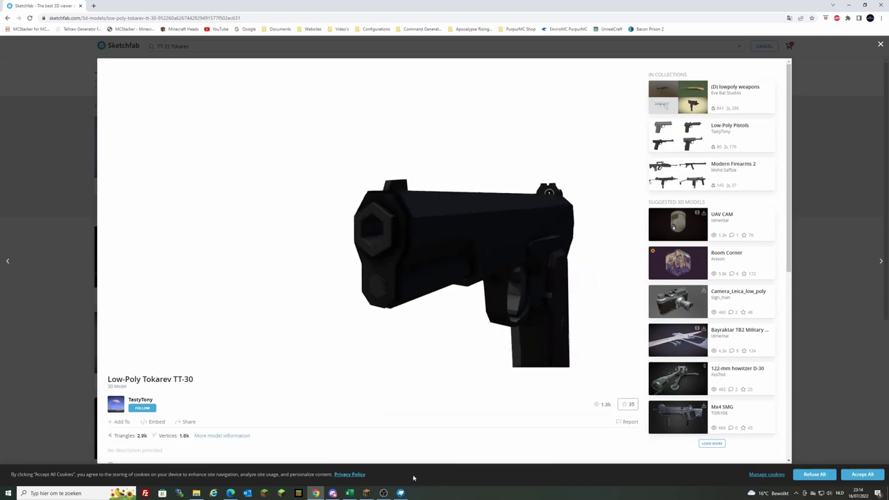
left_click(400, 493)
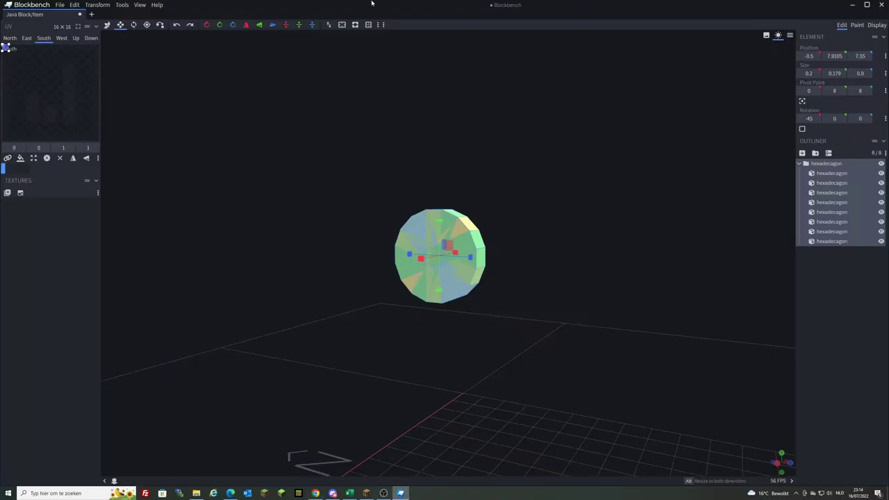
left_click(355, 24)
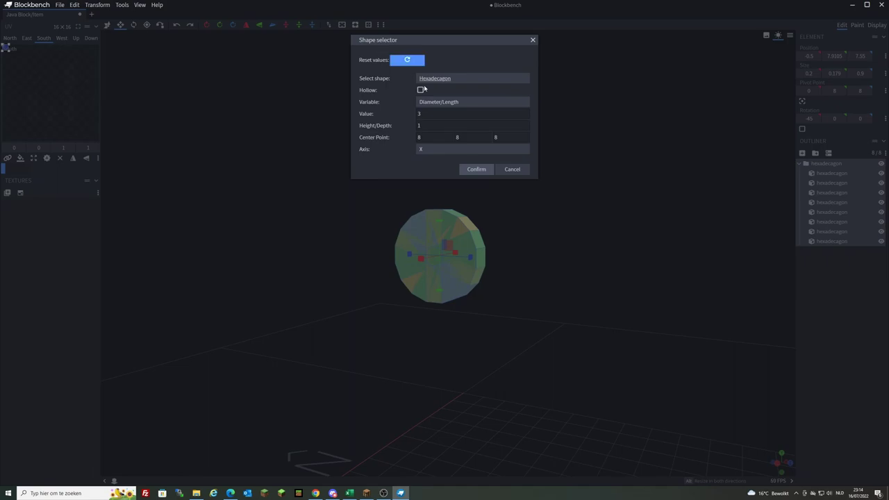
left_click(514, 169)
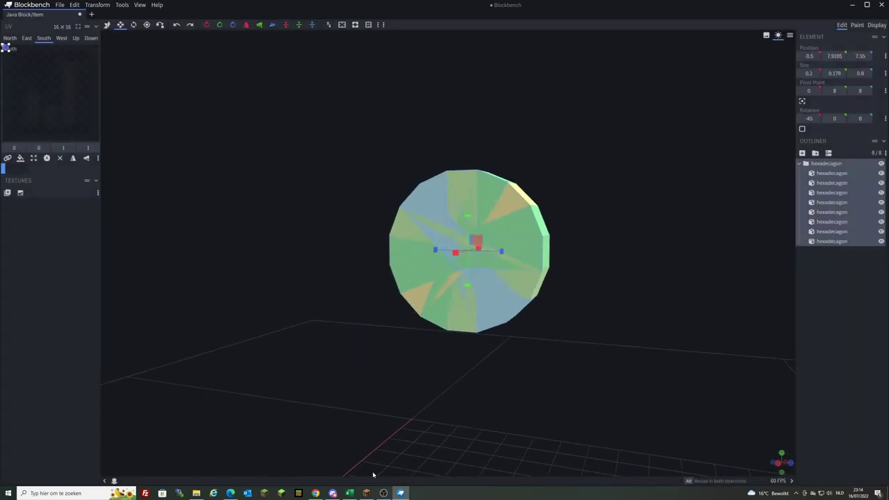
left_click(315, 493)
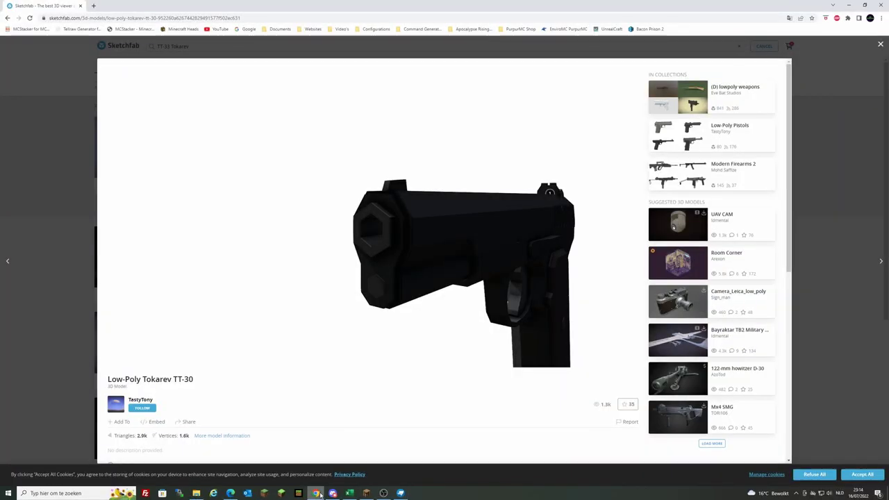
left_click(400, 493)
Select the three lower hexadecagon segments and shorten them along Y to 0.15, checking against the reference muzzle.
left_click(496, 323)
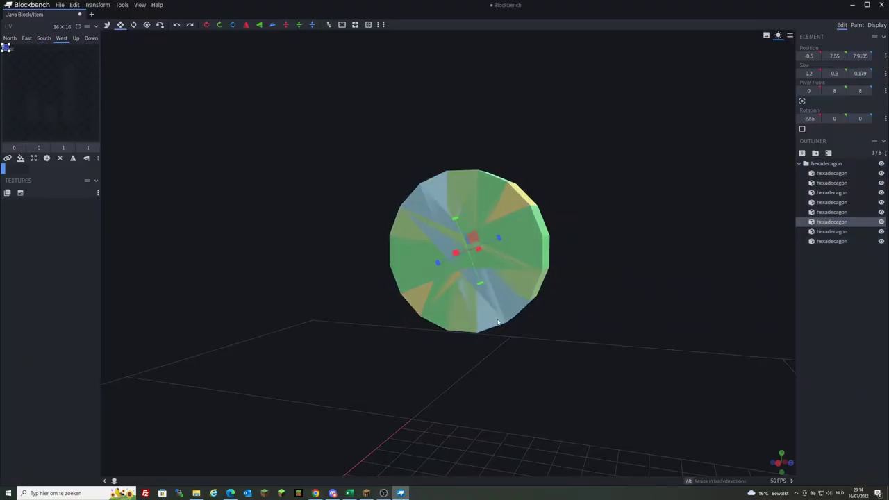
left_click(464, 324, "shift")
left_click(439, 321, "shift")
left_click_drag(456, 218, 481, 358)
left_click(315, 493)
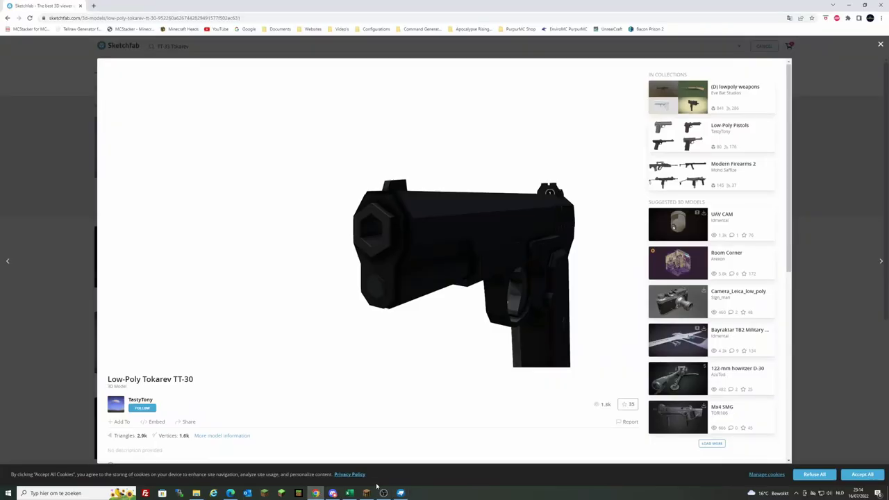
left_click(400, 493)
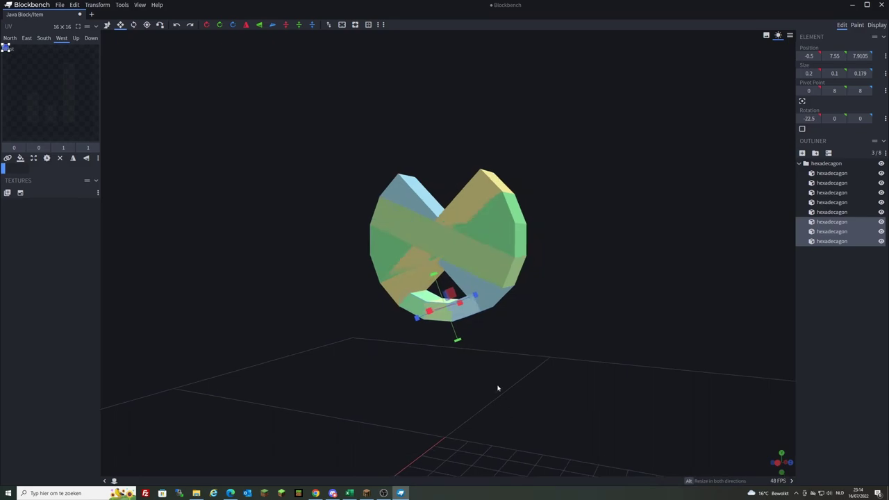
left_click_drag(442, 279, 440, 280)
left_click_drag(502, 393, 498, 400)
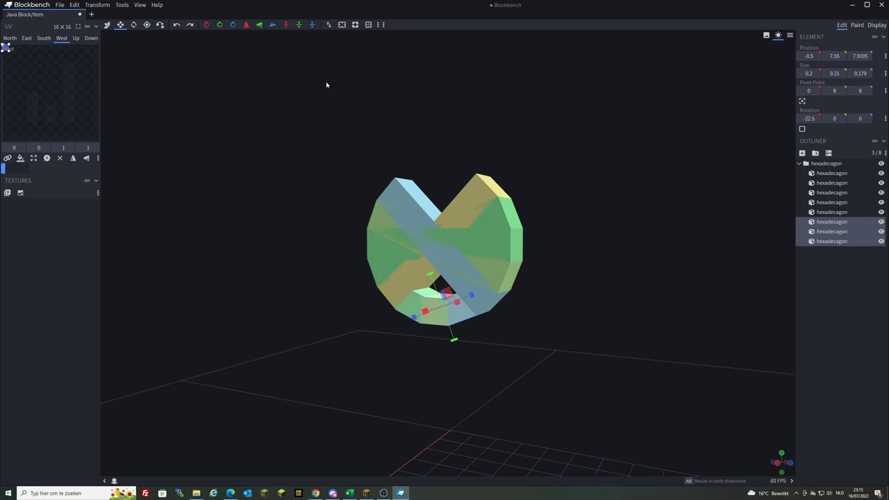
Duplicate the three shortened lower hexadecagon segments and flip the copies along Y to form the top of the ring.
key("ctrl+d")
key("v")
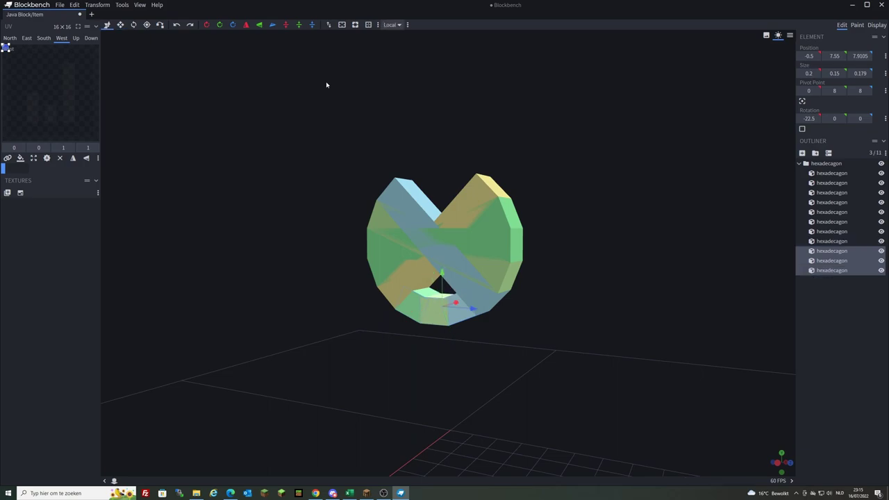
left_click(259, 25)
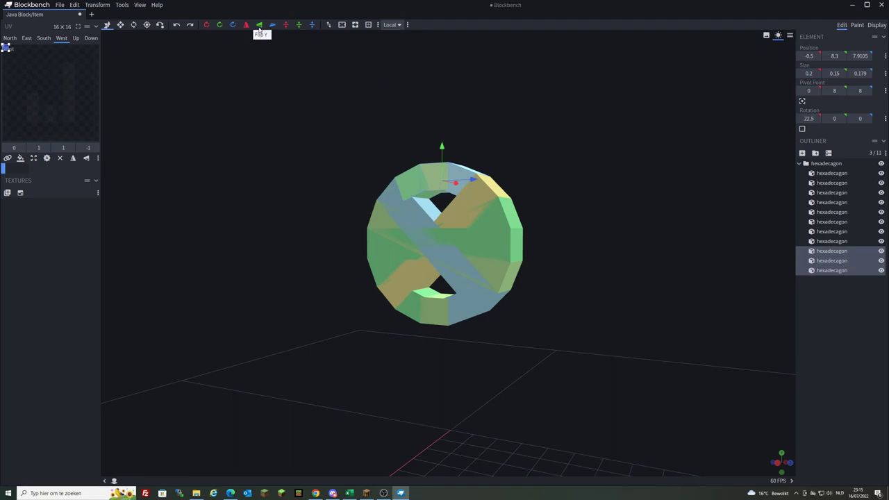
Select the five remaining full-length hexadecagon segments and shorten them along Z to 0.15 so they form one side of the ring.
left_click(120, 24)
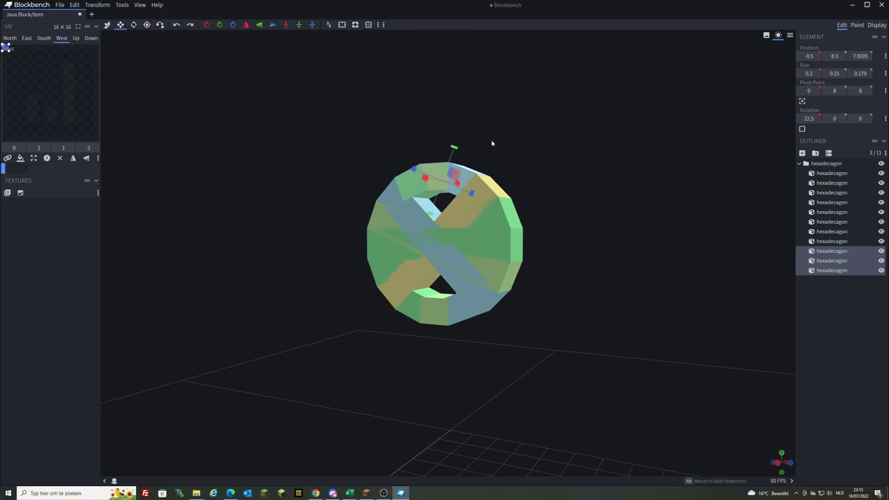
left_click(497, 199)
left_click(506, 214, "shift")
left_click(511, 244, "shift")
left_click(504, 275, "shift")
left_click(492, 299, "shift")
left_click_drag(464, 269, 448, 254)
key("ctrl+z")
left_click_drag(464, 220, 362, 283)
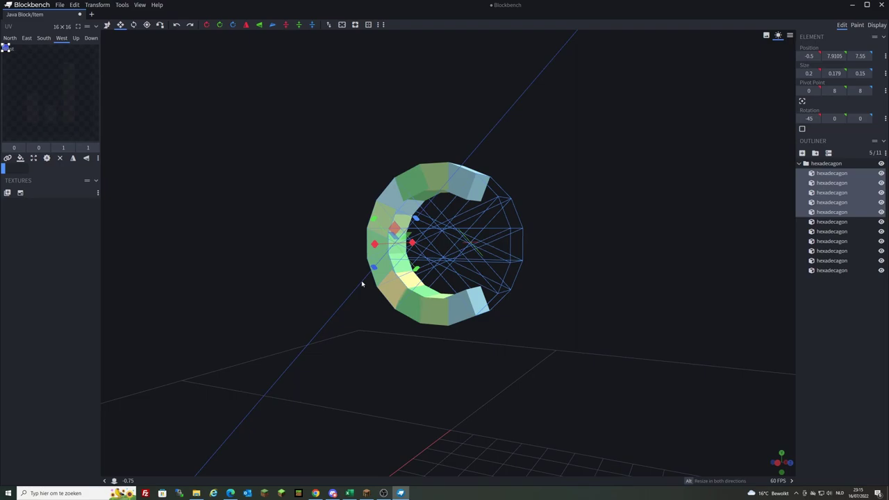
left_click_drag(362, 284, 362, 283)
Duplicate the five shortened side segments, flip the copies along Z to close the ring, and check the model's cube statistics.
key("ctrl+d")
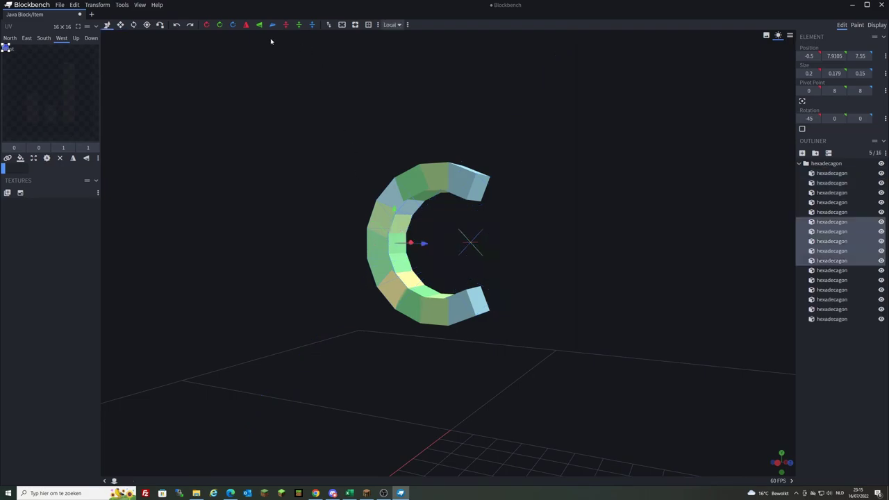
left_click(272, 31)
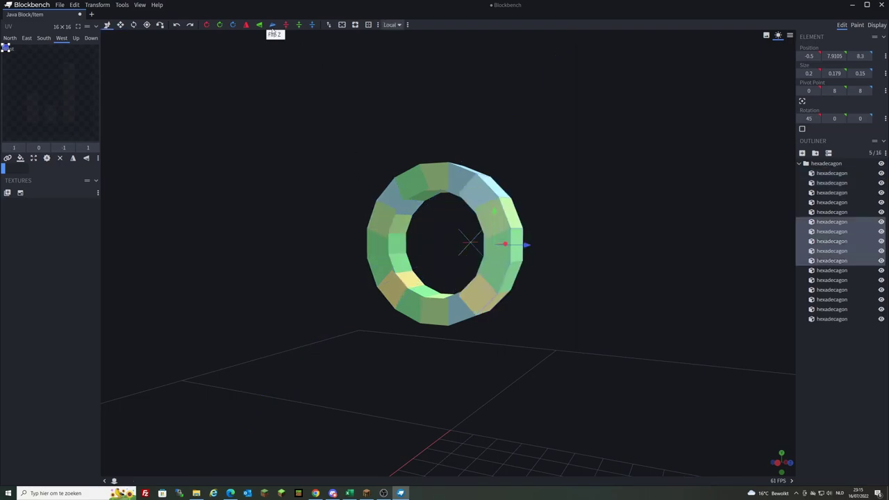
scroll(523, 132, "up", 4)
mouse_move(522, 132)
left_mouse_down()
mouse_move(604, 131)
mouse_move(507, 133)
mouse_move(534, 141)
left_mouse_up()
scroll(605, 131, "down", 4)
scroll(535, 142, "up", 2)
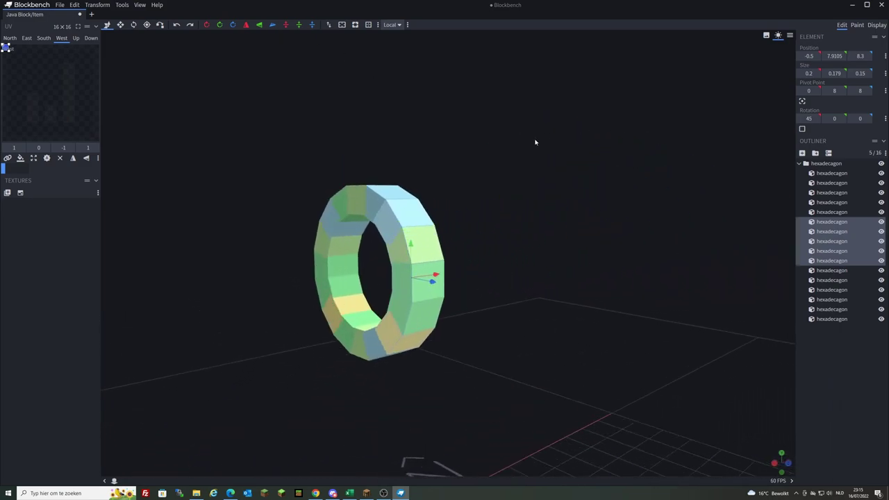
left_click(877, 157)
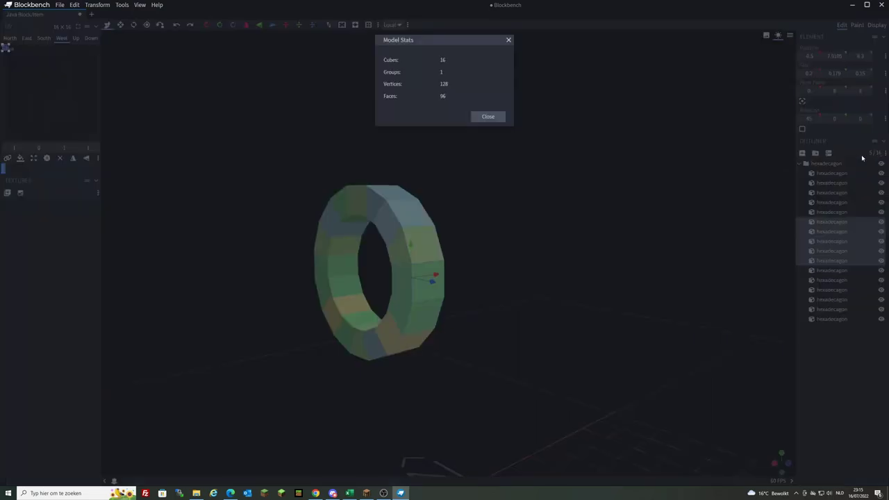
left_click(491, 117)
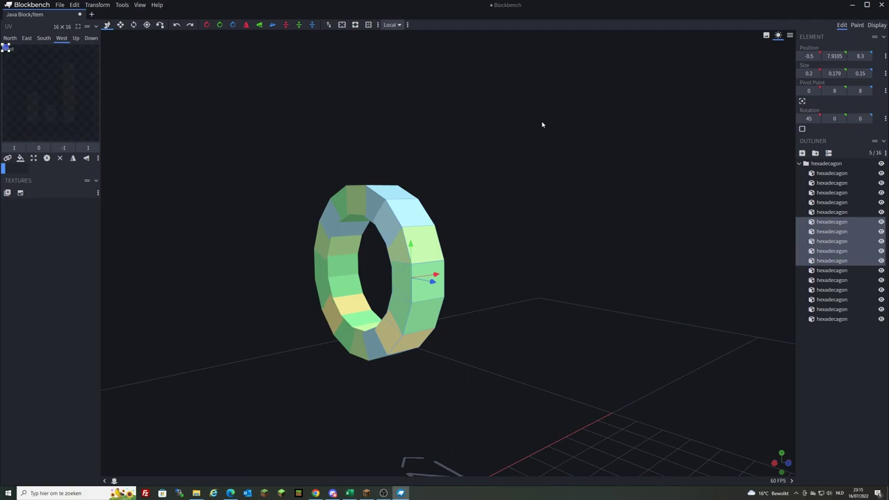
Select all sixteen ring segments, import the graymetal_light.png texture and apply it to them.
left_click_drag(544, 141, 529, 192)
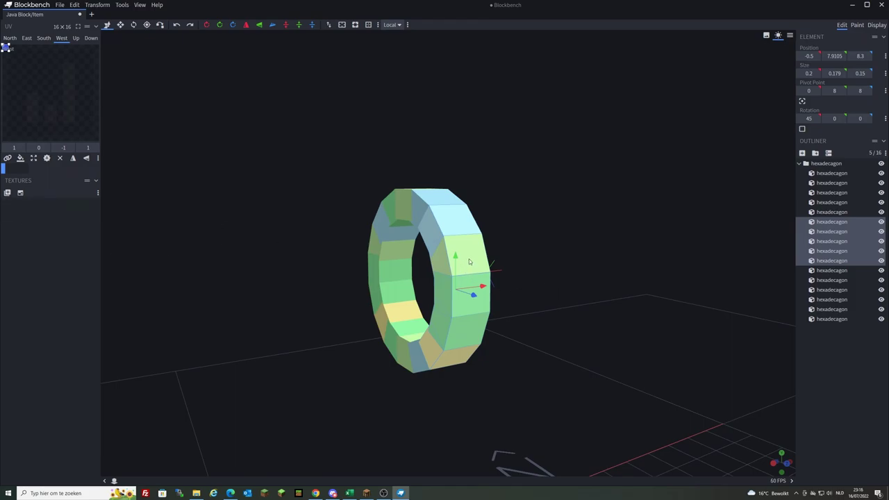
key("ctrl+a")
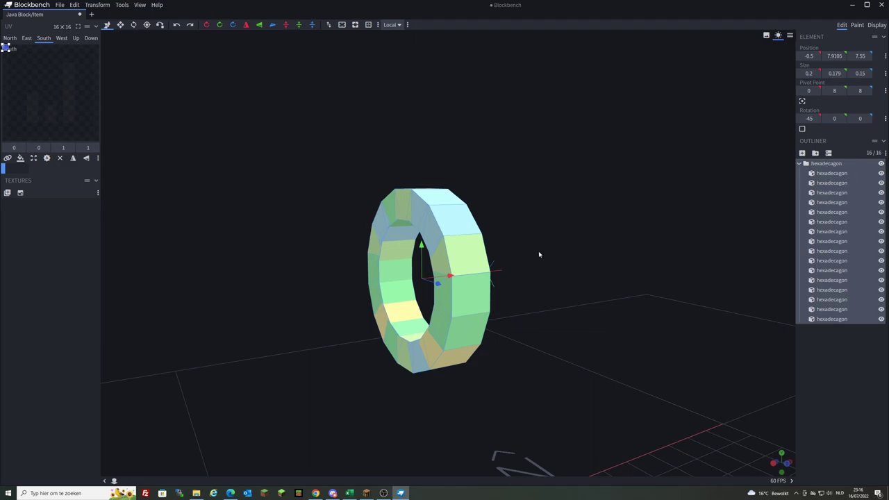
left_click(7, 193)
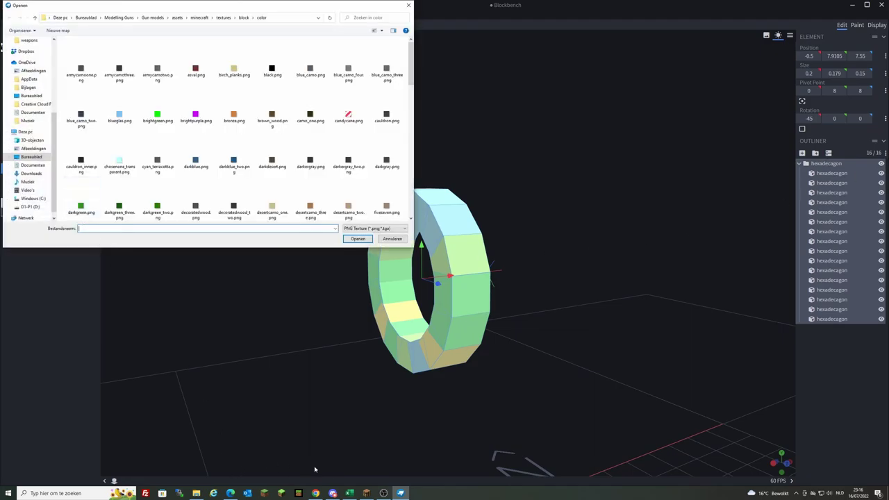
left_click(316, 493)
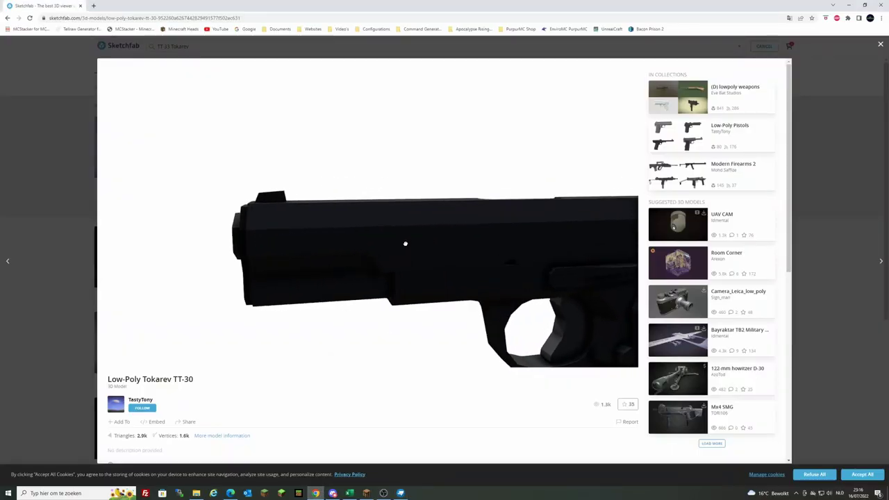
key("alt+Tab")
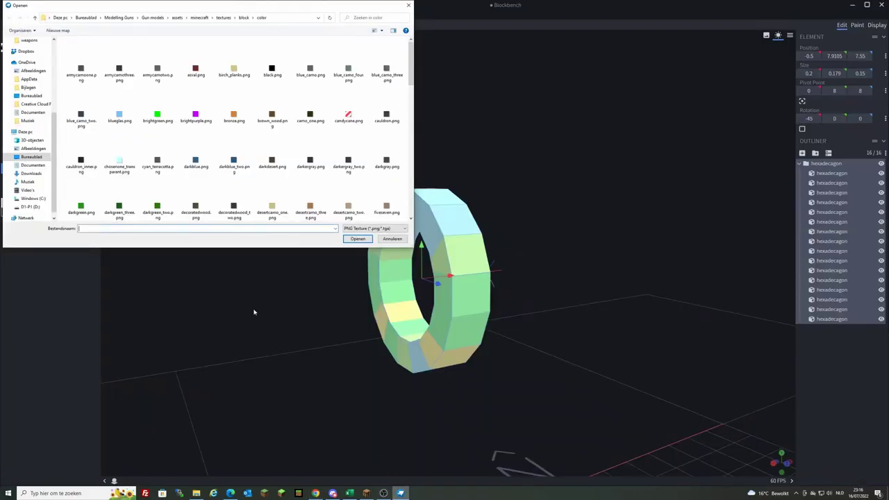
scroll(264, 204, "down", 3)
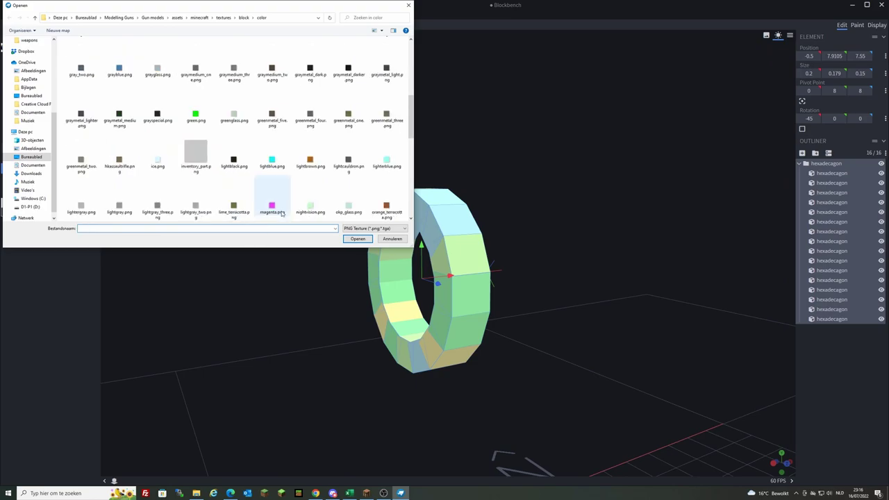
left_click(386, 70)
left_click(358, 238)
right_click(48, 206)
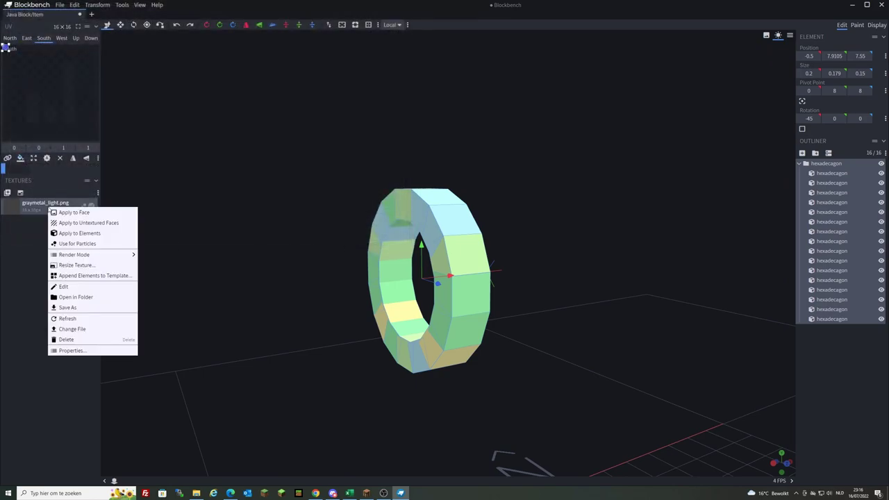
left_click(80, 234)
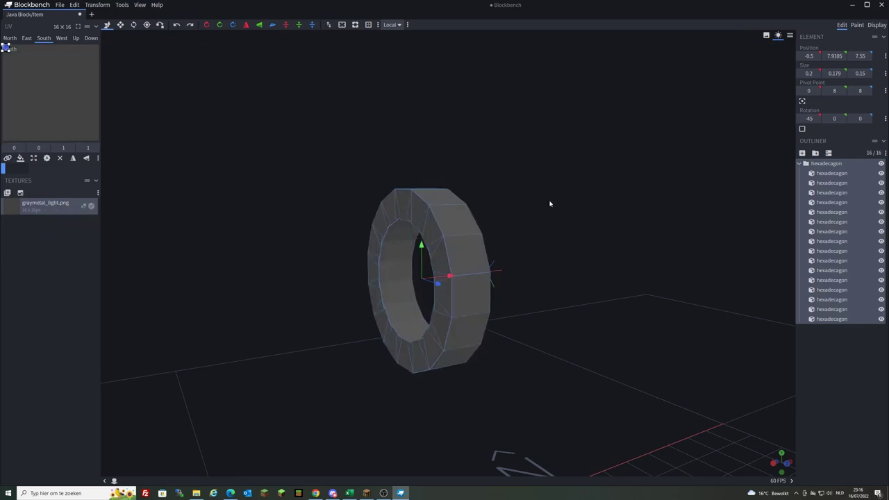
Check the reference muzzle and generate a solid hexadecagon with diameter 3, height 1 and center point 8, 8, 8 on the X axis.
left_click_drag(546, 213, 414, 418)
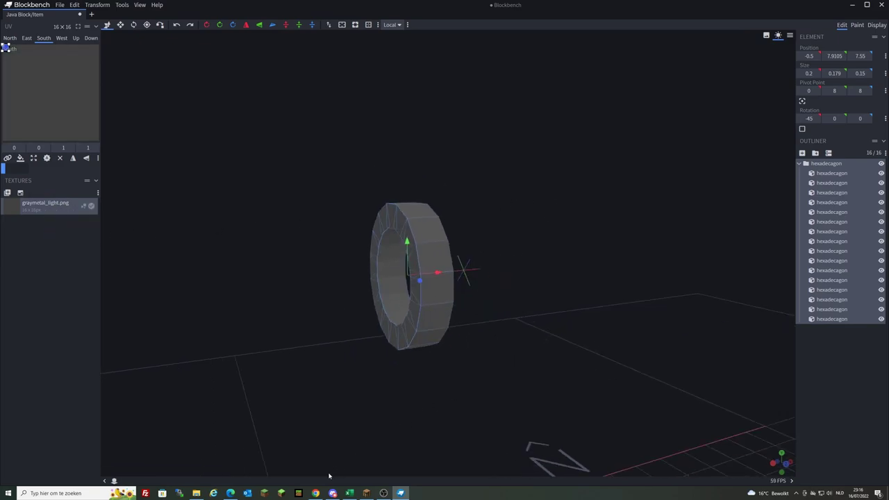
left_click(315, 493)
scroll(384, 267, "up", 4)
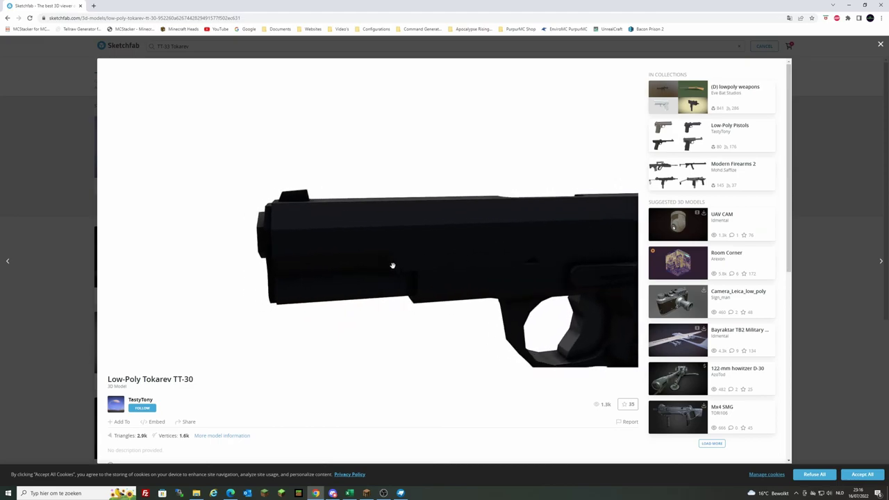
mouse_move(393, 265)
left_mouse_down()
mouse_move(412, 256)
mouse_move(416, 264)
mouse_move(439, 262)
mouse_move(412, 266)
mouse_move(421, 268)
left_mouse_up()
left_click(400, 492)
left_click_drag(478, 382, 497, 393)
left_click(356, 25)
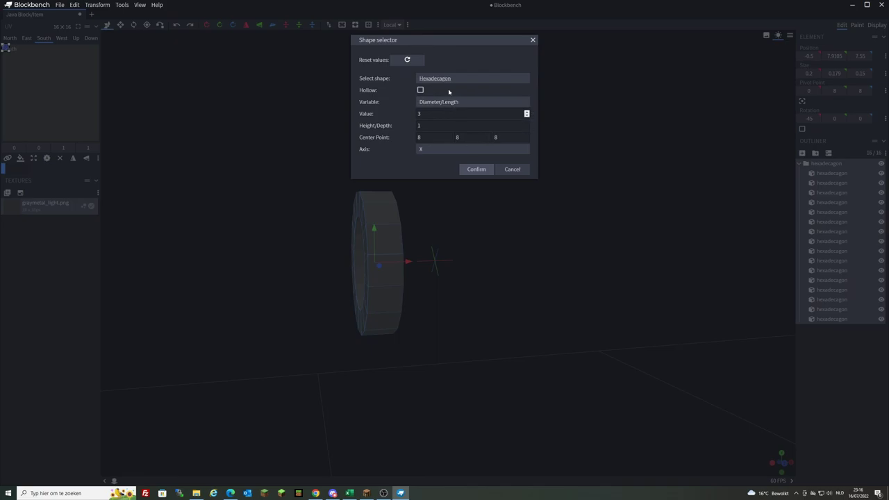
left_click(475, 170)
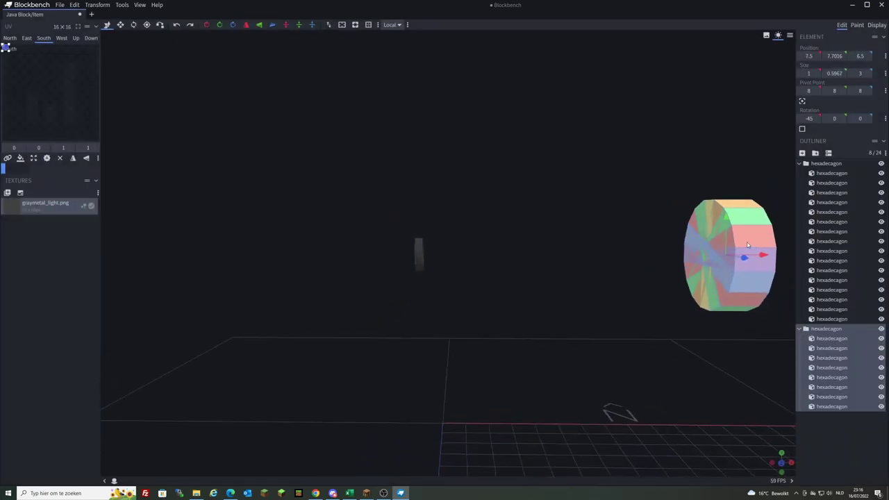
Move the new hexadecagon along X to position -0.3, directly behind the muzzle ring, and compare it with the reference.
left_click_drag(756, 259, 480, 273)
scroll(597, 288, "up", 5)
left_click_drag(591, 288, 580, 286)
left_click_drag(462, 248, 482, 251)
left_click_drag(618, 282, 636, 292)
left_click(315, 493)
left_click_drag(389, 298, 345, 299)
left_click(400, 493)
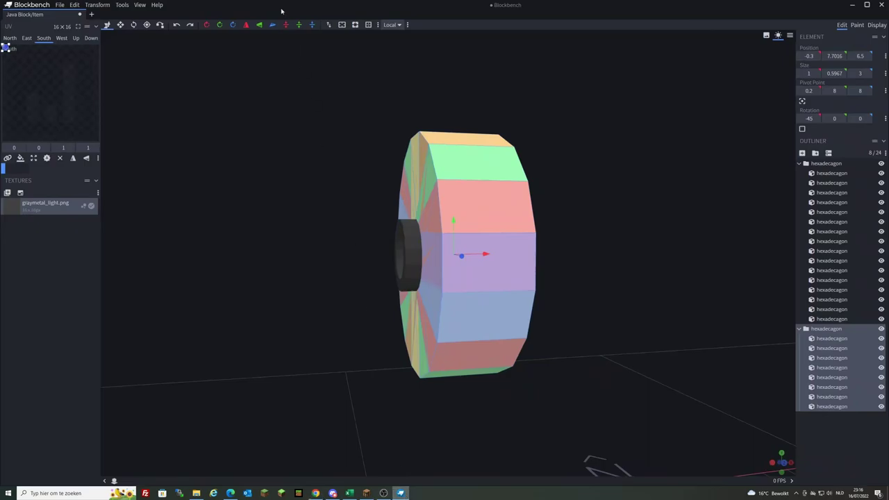
Scale the new hexadecagon by 0.4 on the Y and Z axes only, comparing its diameter with the reference muzzle.
left_click(341, 25)
left_click_drag(398, 89, 375, 90)
left_click(315, 493)
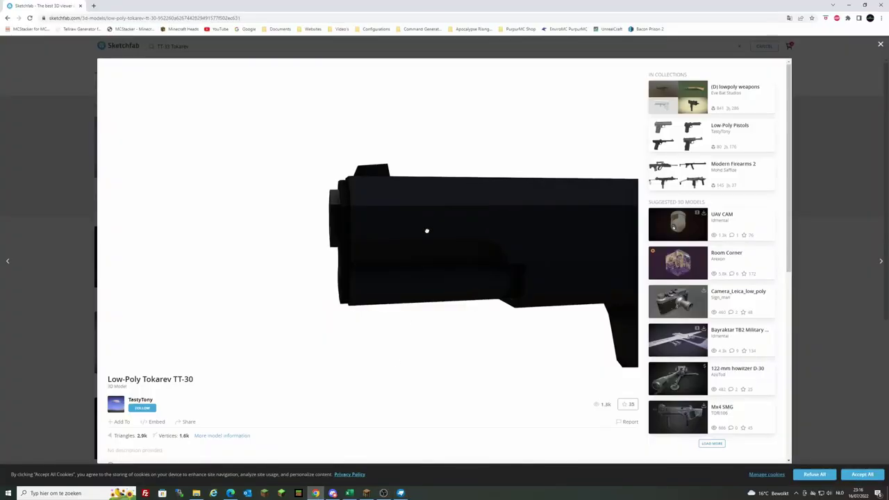
left_click(400, 493)
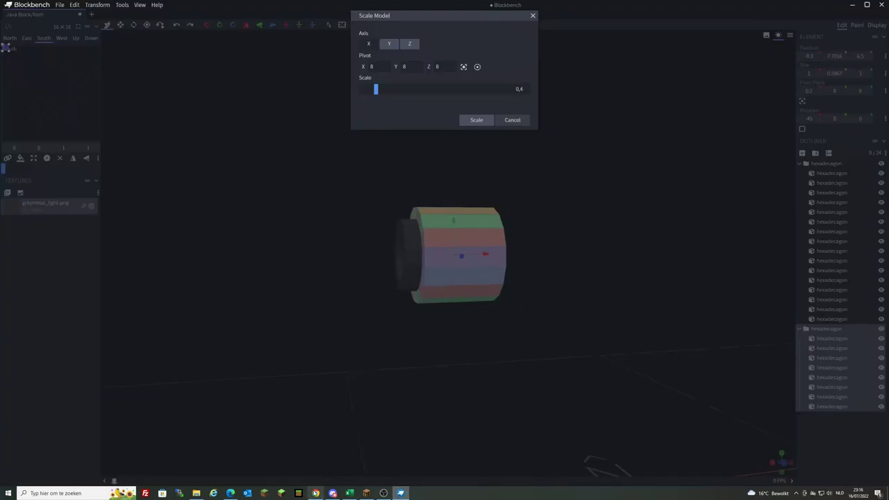
left_click(315, 493)
mouse_move(368, 278)
left_mouse_down()
mouse_move(389, 277)
mouse_move(374, 289)
left_mouse_up()
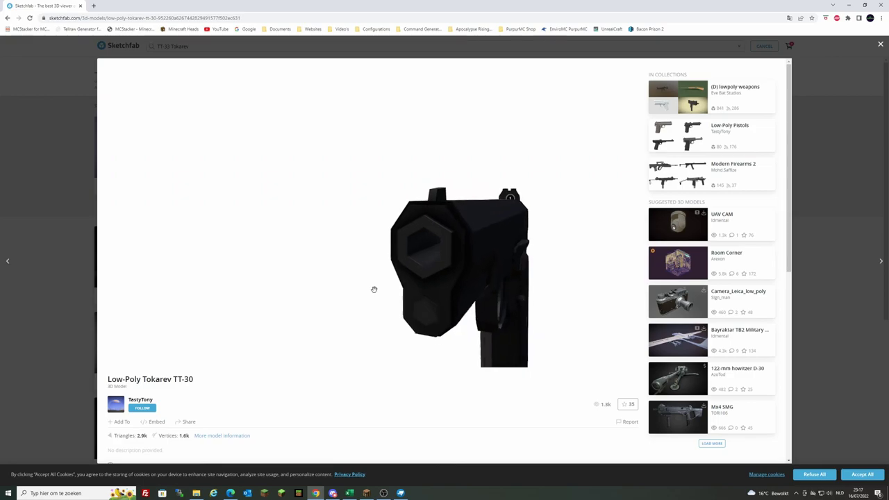
left_click(400, 493)
left_click(465, 125)
left_click_drag(515, 128, 564, 168)
left_click(401, 493)
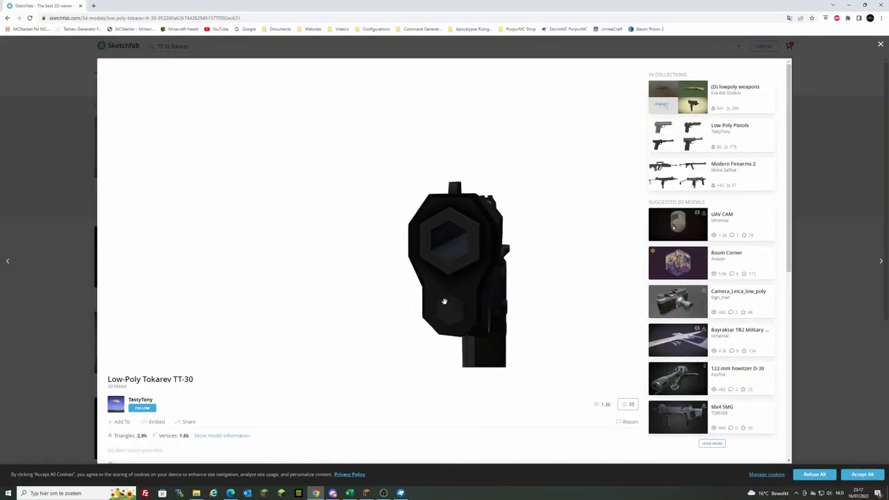
left_click(401, 492)
Shorten the new hexadecagon along X to 0.2 to form a thin disc, checking against the reference pistol.
left_click_drag(549, 402, 300, 405)
left_click(120, 24)
left_click_drag(361, 146, 389, 150)
left_click(315, 493)
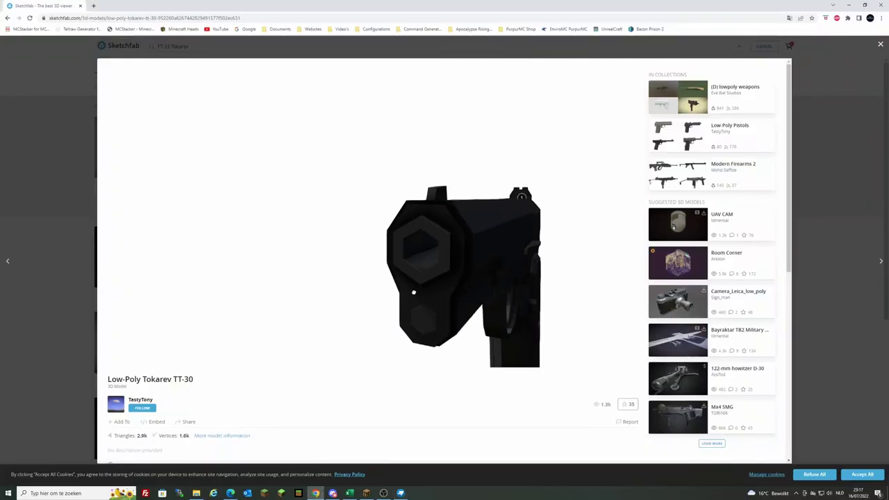
left_click(401, 493)
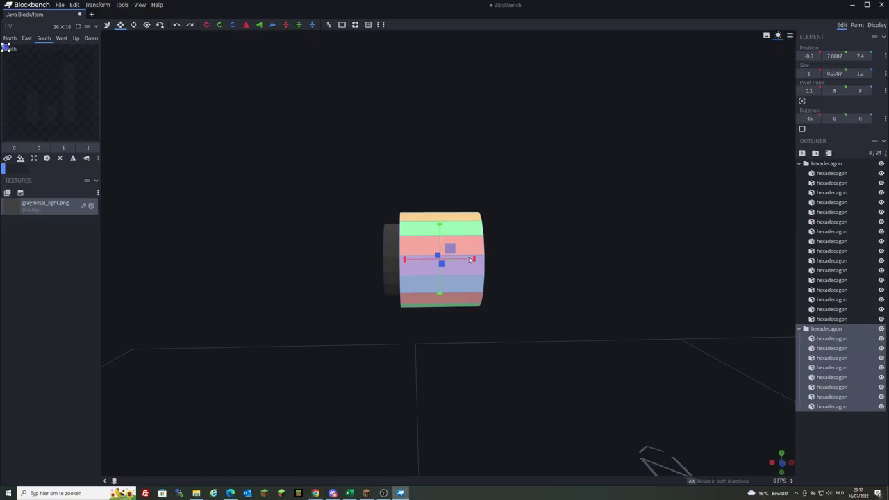
left_click_drag(470, 260, 447, 266)
left_click(315, 493)
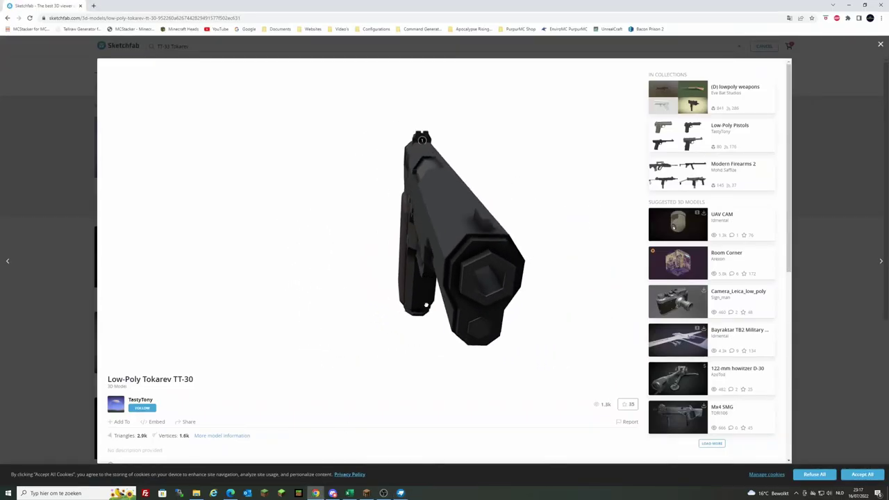
left_click(398, 491)
Replace the muzzle ring's texture file with graymetal_lighter.png.
right_click(55, 214)
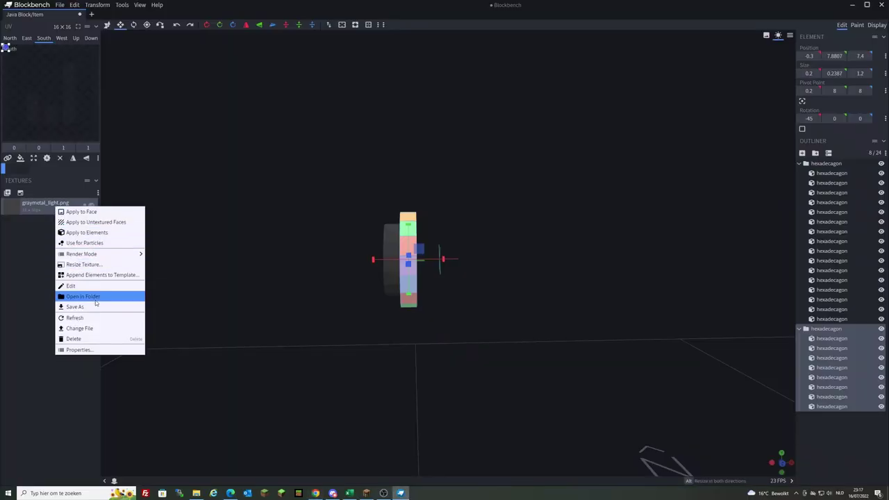
left_click(97, 328)
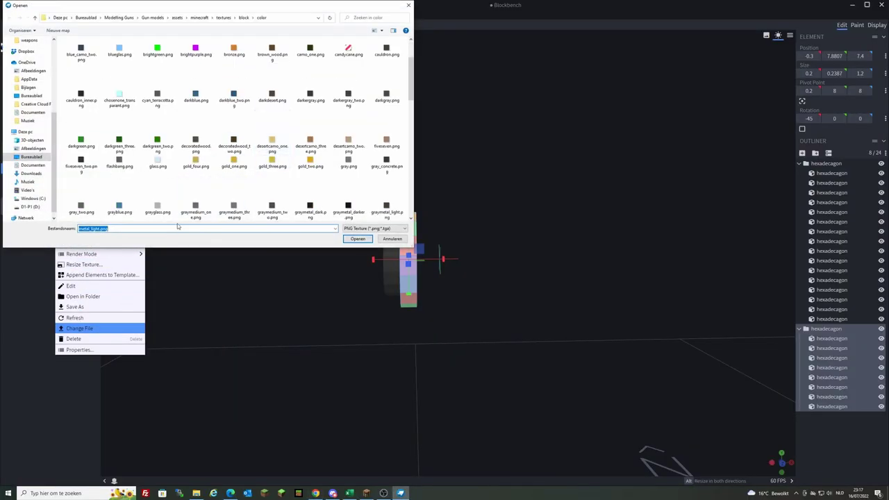
scroll(208, 145, "down", 3)
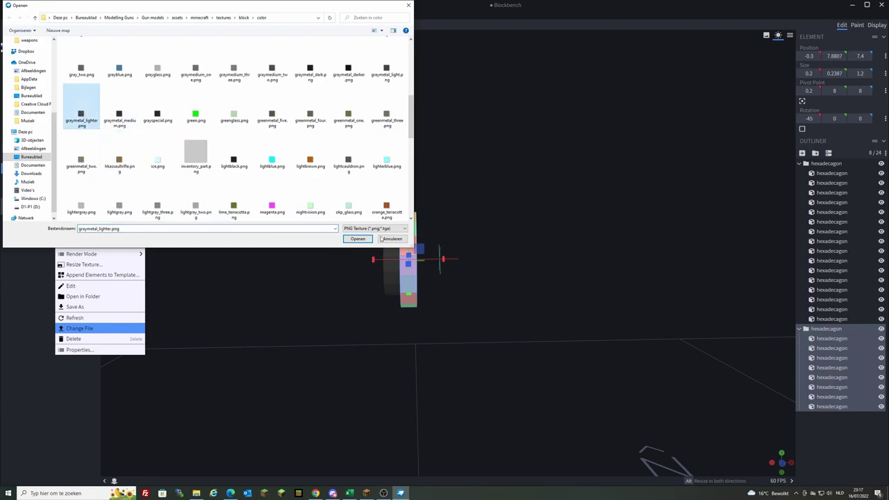
double_click(82, 119)
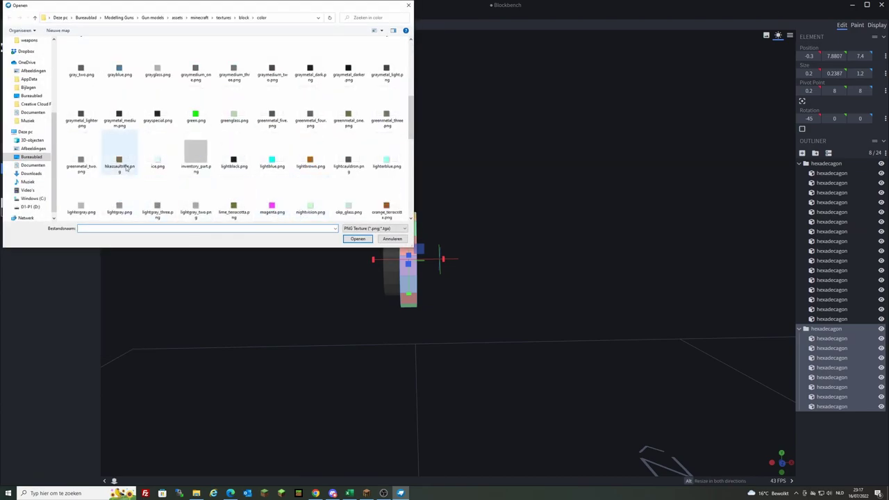
Import graymetal_light.png as a second texture and apply it to the disc behind the ring.
left_click(378, 76)
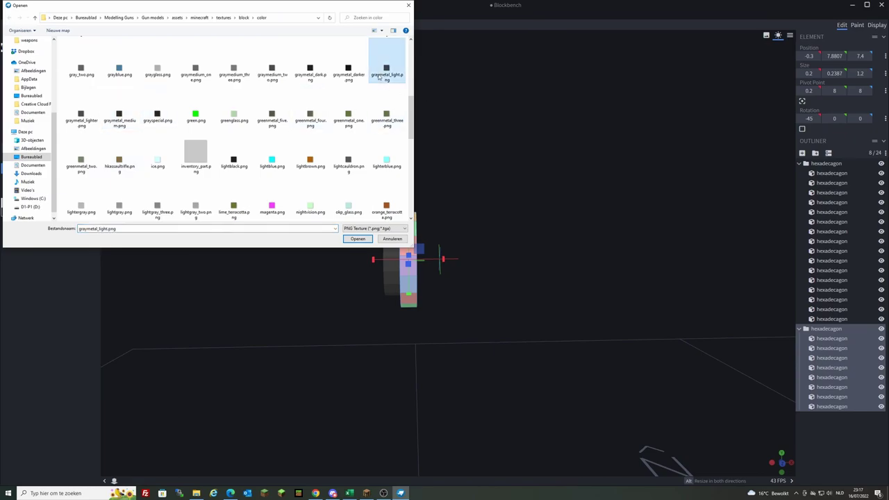
left_click(357, 239)
right_click(21, 224)
left_click(69, 246)
left_click_drag(353, 356, 416, 332)
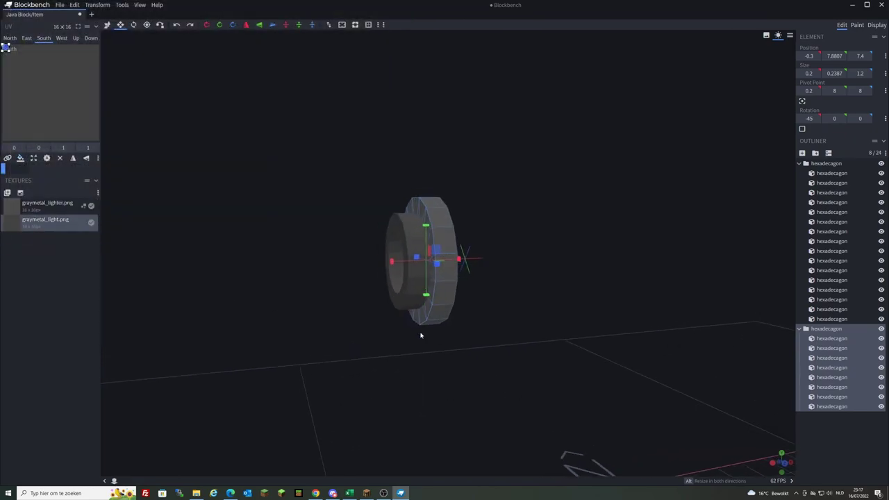
Examine the textured muzzle ring and the disc behind it from several angles and distances.
left_click(400, 297)
left_click_drag(559, 276, 544, 300)
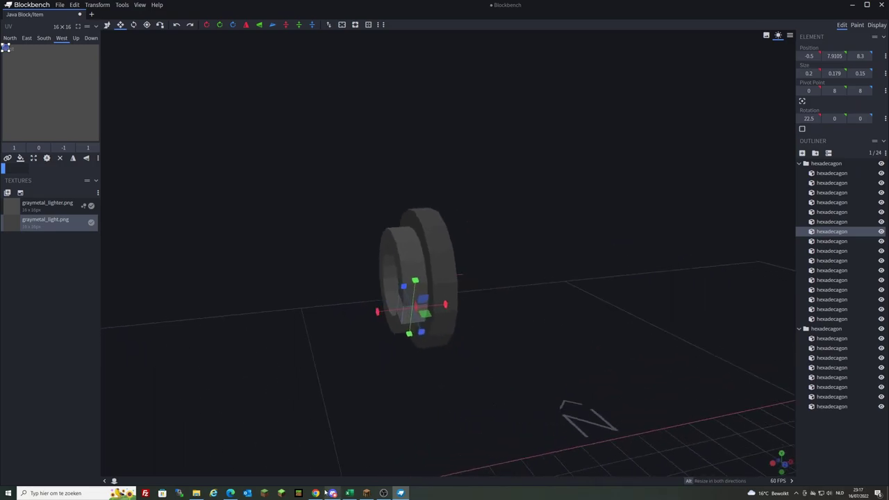
left_click_drag(417, 417, 460, 403)
scroll(461, 403, "up", 5)
scroll(245, 76, "down", 5)
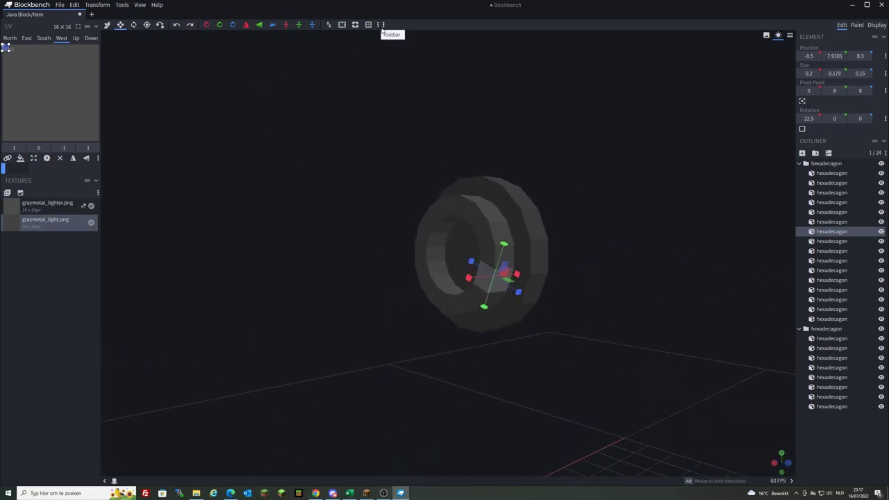
left_click_drag(394, 124, 427, 104)
scroll(477, 266, "up", 2)
scroll(377, 55, "down", 5)
left_click_drag(377, 55, 246, 90)
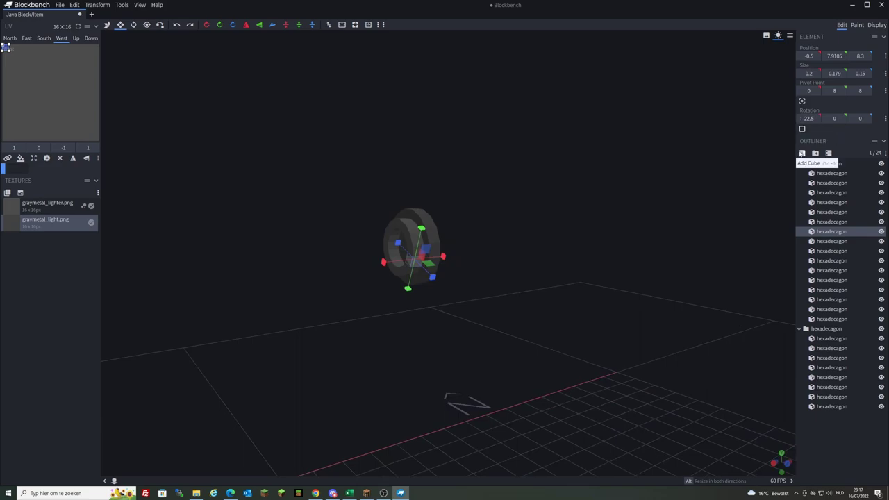
Add a cube, place it outside the hexadecagon groups at the head of the outliner, and center it on X, Y and Z.
left_click(802, 152)
left_click_drag(830, 321, 823, 162)
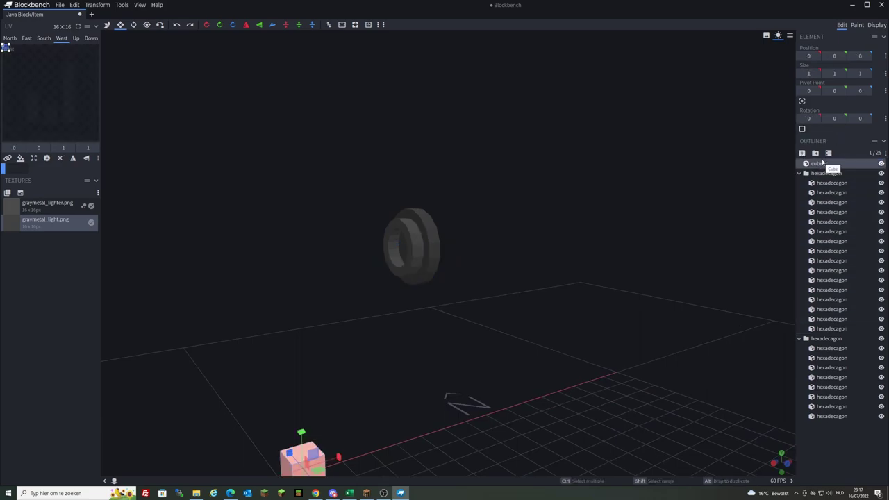
left_click(286, 25)
left_click(298, 25)
left_click(312, 25)
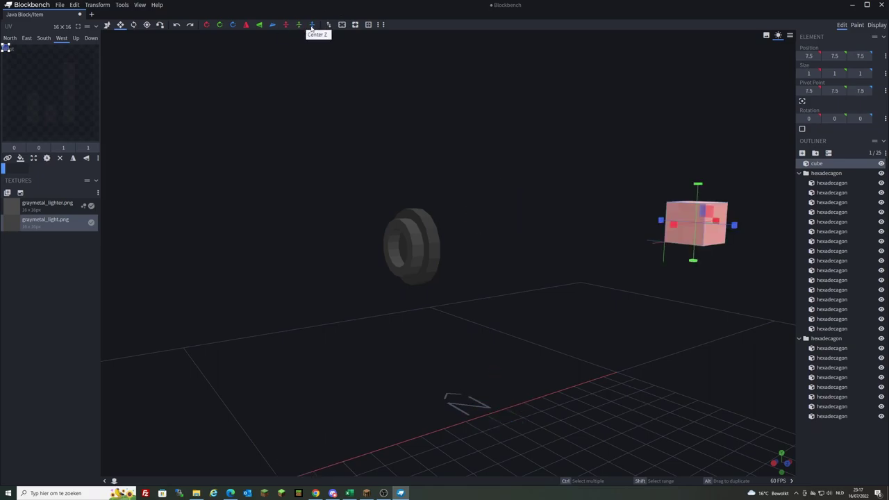
Move the cube along X to position -0.4 so it sits inside the muzzle ring.
left_click(107, 25)
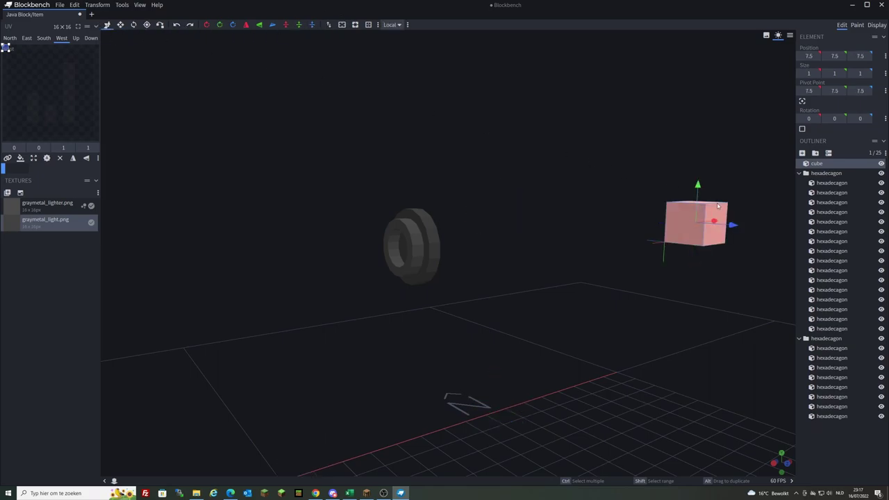
left_click_drag(715, 221, 452, 243)
left_click_drag(558, 363, 637, 355)
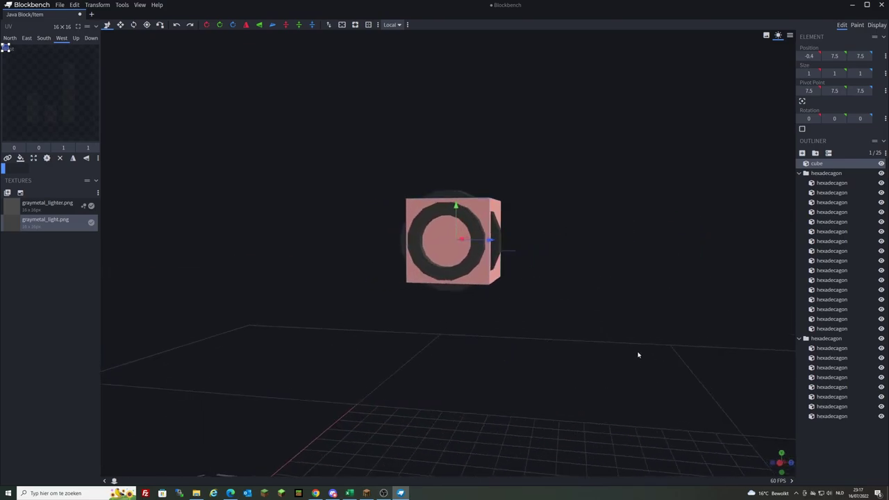
Shrink the cube evenly to 0.6 along Y and Z so it fills only the ring's opening.
scroll(637, 355, "up", 3)
left_click(120, 25)
left_click_drag(304, 211, 317, 210)
scroll(318, 210, "up", 4)
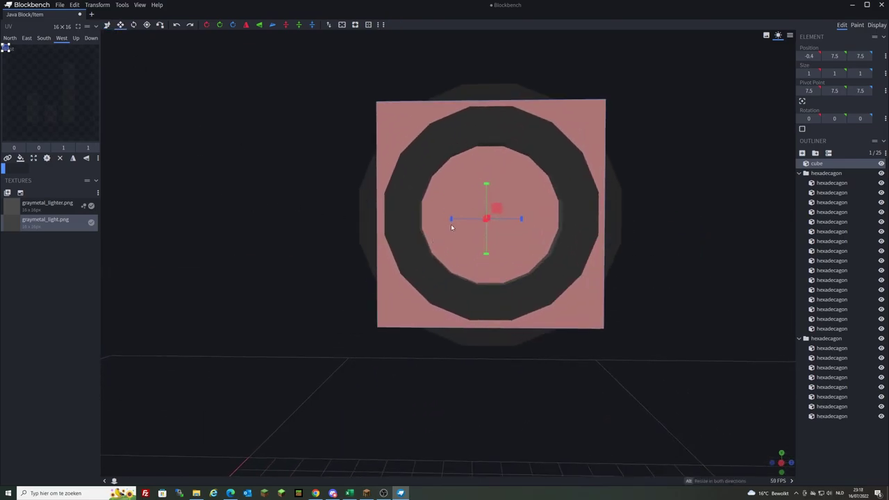
left_click_drag(452, 221, 500, 224)
left_click_drag(486, 254, 493, 218)
left_click_drag(488, 164, 494, 202)
left_click_drag(696, 300, 667, 311)
scroll(667, 311, "up", 6)
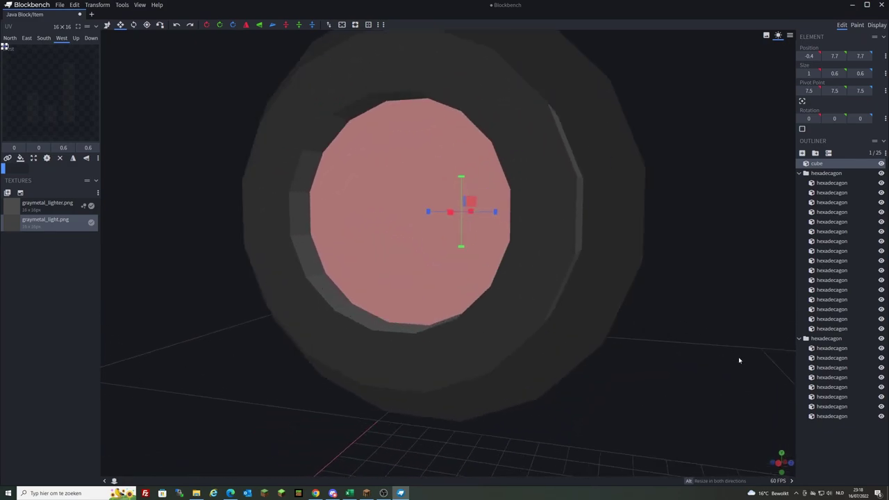
Thin the bore cube to a size of 0.1 along X.
left_click_drag(754, 363, 593, 358)
scroll(540, 354, "down", 4)
right_click_drag(425, 243, 556, 257)
left_click_drag(536, 241, 460, 240)
left_click_drag(528, 292, 376, 272)
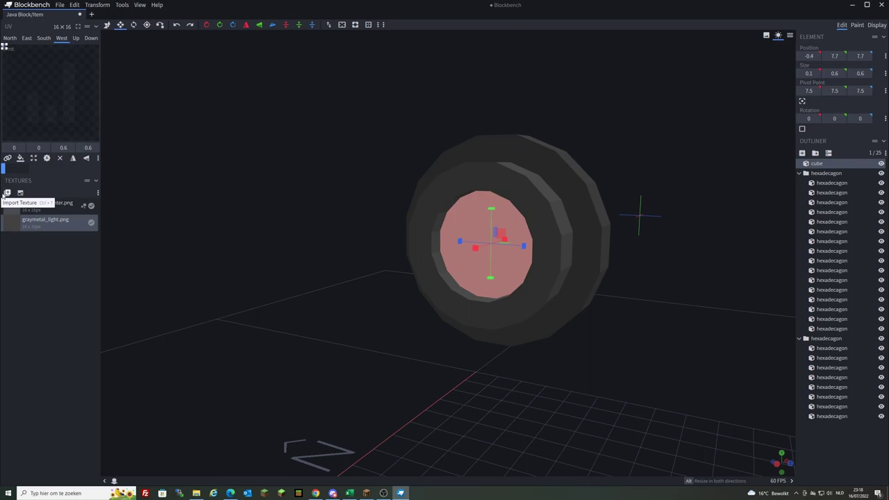
Clear the UV mapping on the cube's West face and apply that setting to all of the cube's faces.
left_click(59, 158)
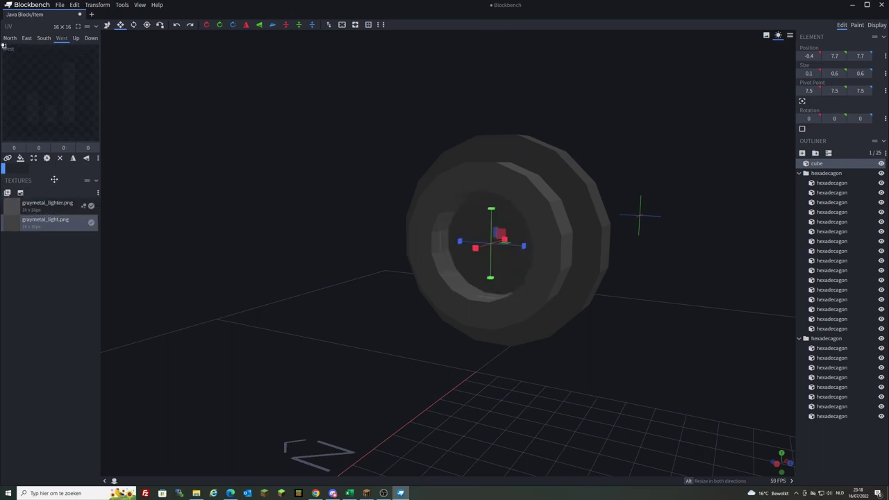
left_click(21, 158)
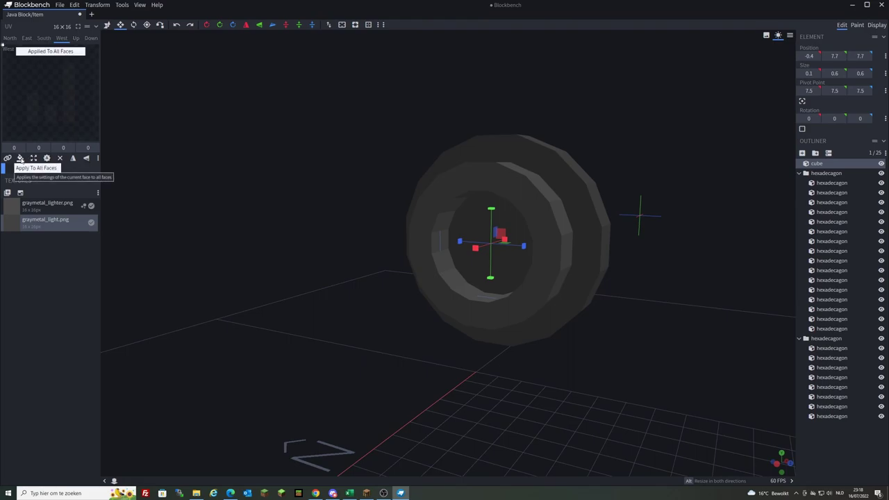
scroll(236, 301, "down", 4)
left_click_drag(236, 302, 173, 300)
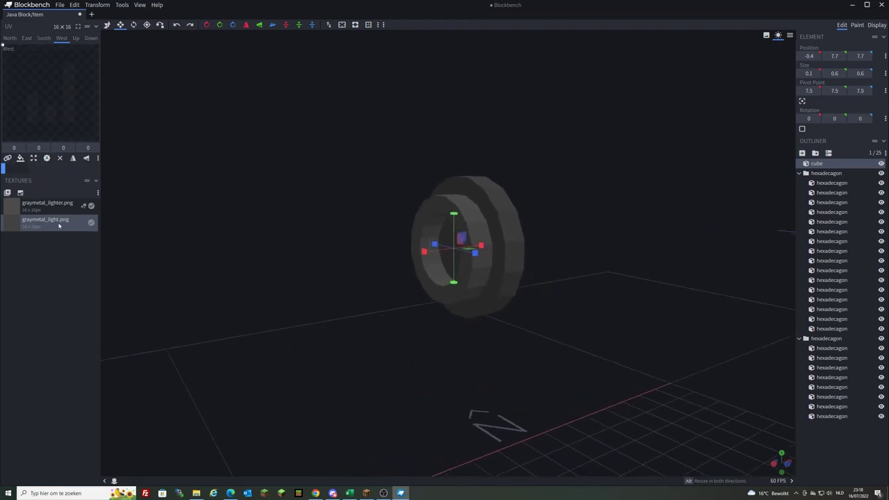
Import the texture black.png and apply it to the West face of the bore cube.
left_click(7, 193)
left_click(271, 62)
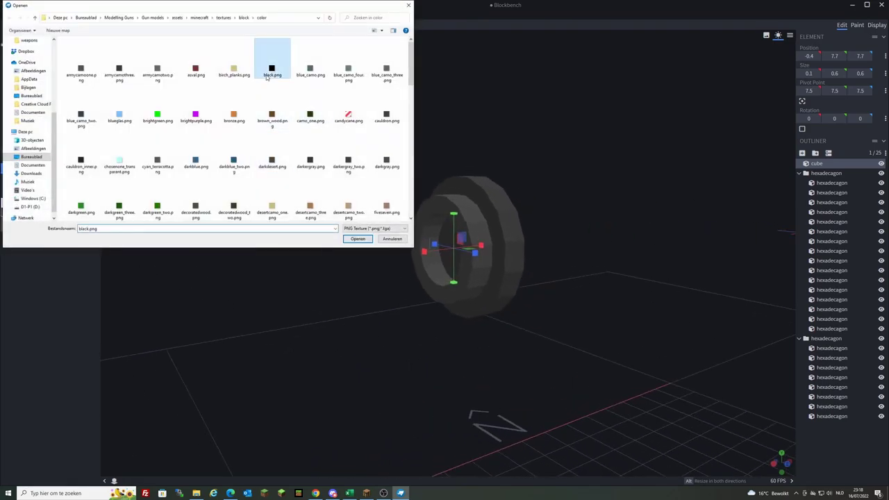
left_click(366, 241)
right_click(40, 239)
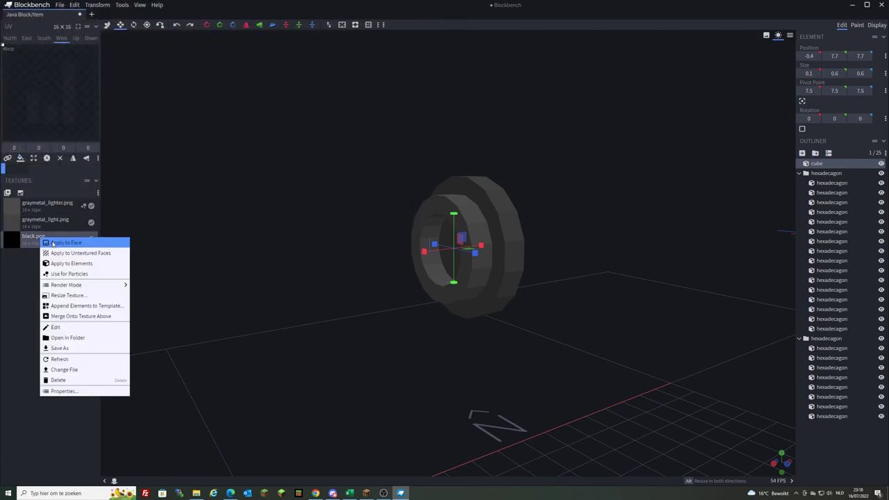
left_click(53, 243)
scroll(397, 297, "up", 4)
left_click(520, 335)
scroll(521, 335, "down", 3)
left_click_drag(520, 335, 537, 385)
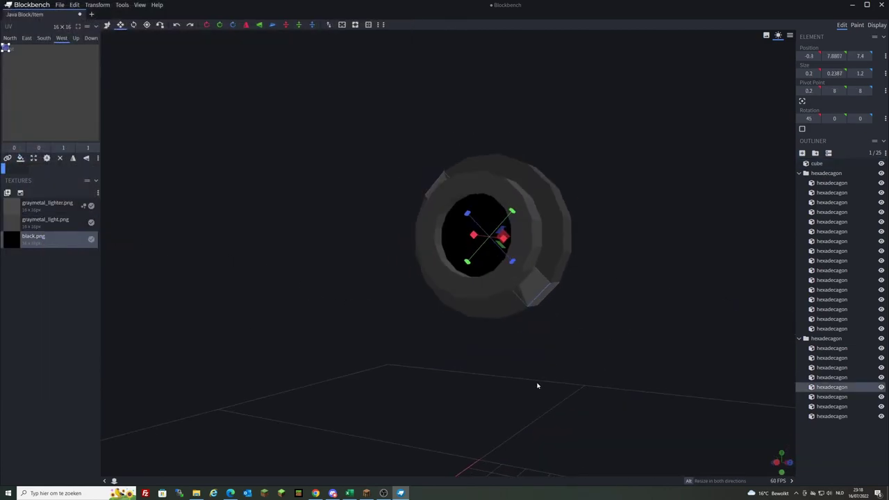
scroll(537, 385, "down", 2)
Apply black.png to the inner Up faces of the three lowest segments of the muzzle ring.
left_click(483, 297)
scroll(552, 345, "down", 2)
left_click_drag(551, 345, 583, 422)
scroll(594, 351, "up", 4)
scroll(484, 312, "up", 3)
left_click(473, 323)
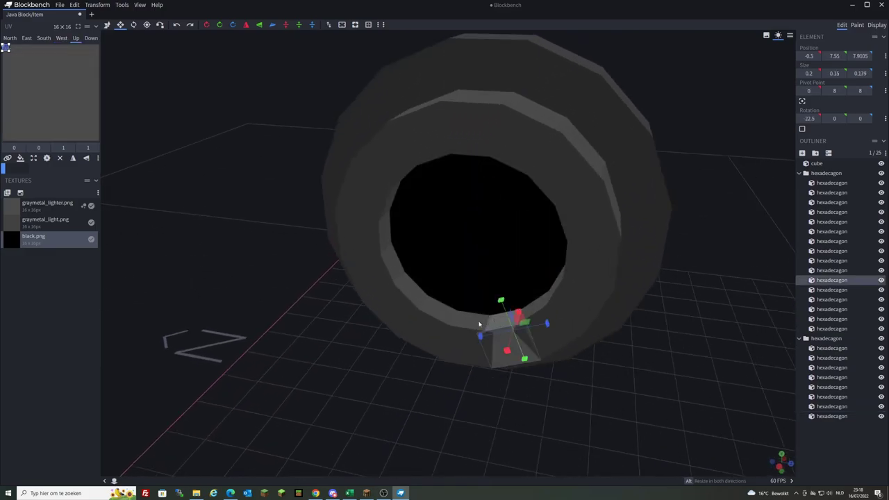
left_click(457, 318, "ctrl")
left_click(441, 314, "ctrl")
right_click(72, 243)
left_click(81, 245)
Apply black.png to the inner Down faces of the three uppermost segments of the muzzle ring.
left_click_drag(299, 403, 349, 361)
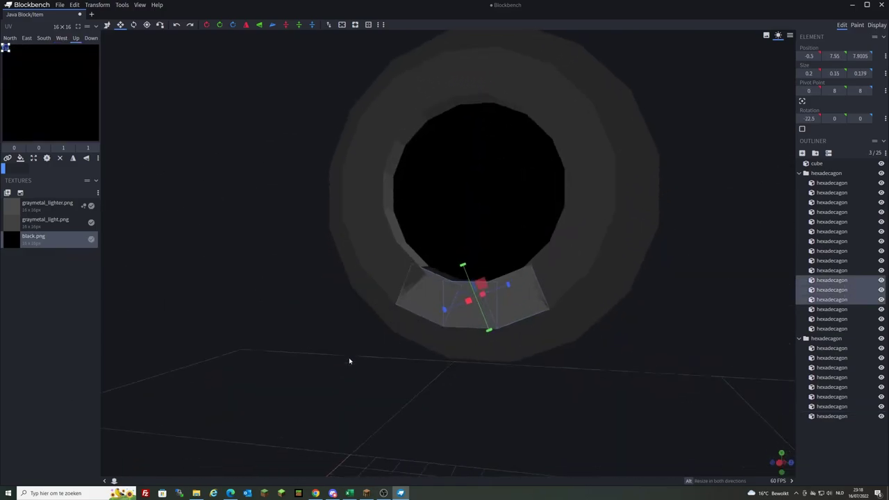
left_click(506, 103)
left_click(470, 98, "ctrl")
left_click(448, 105, "ctrl")
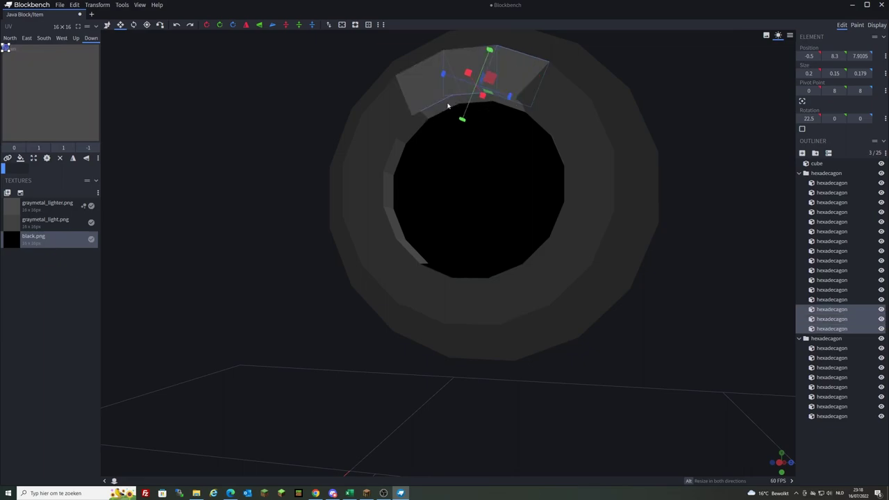
right_click(62, 243)
left_click(73, 251)
Apply black.png to the inner South faces of the five segments along one side of the muzzle ring.
left_click_drag(243, 306, 171, 322)
left_click(382, 266)
left_click(362, 224, "ctrl")
left_click(360, 196, "ctrl")
left_click(368, 159, "ctrl")
left_click(375, 118, "ctrl")
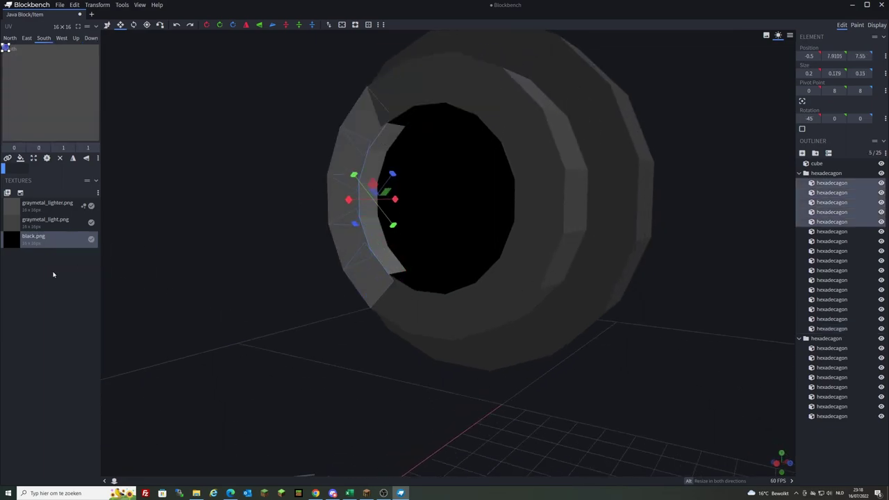
right_click(60, 243)
left_click(72, 250)
Apply black.png to the inner North faces of the remaining five side segments of the muzzle ring.
left_click_drag(141, 315, 337, 315)
left_click(572, 257)
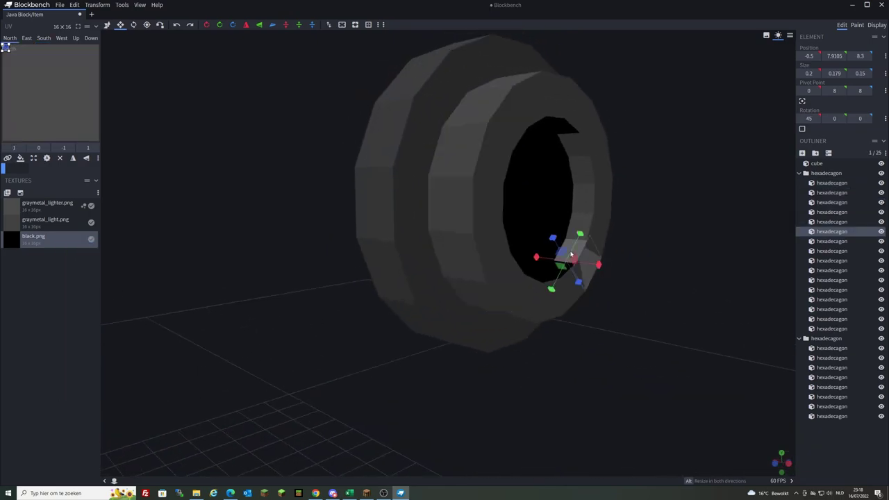
left_click(589, 221, "ctrl")
left_click(584, 198, "ctrl")
left_click(578, 175, "ctrl")
left_click(566, 154, "ctrl")
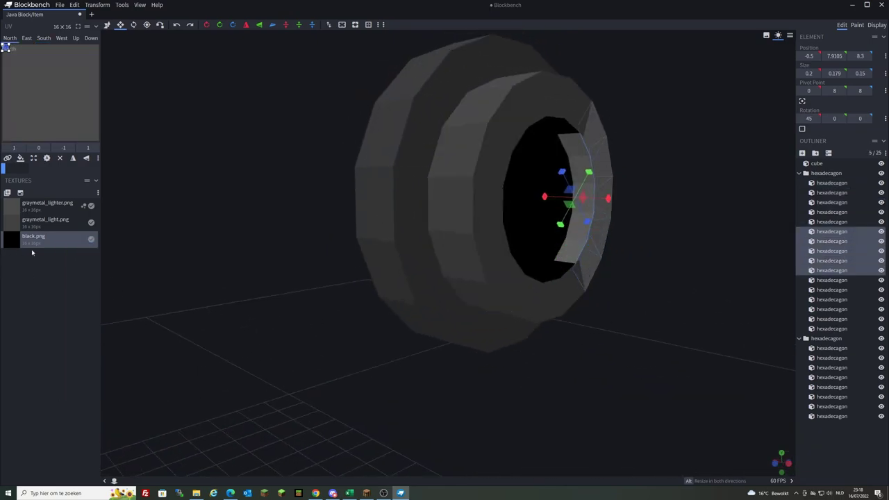
right_click(37, 249)
left_click(70, 253)
Inspect the muzzle with its black bore, and compare its profile with the Tokarev reference on Sketchfab in Chrome.
left_click_drag(297, 348, 147, 342)
scroll(147, 342, "down", 2)
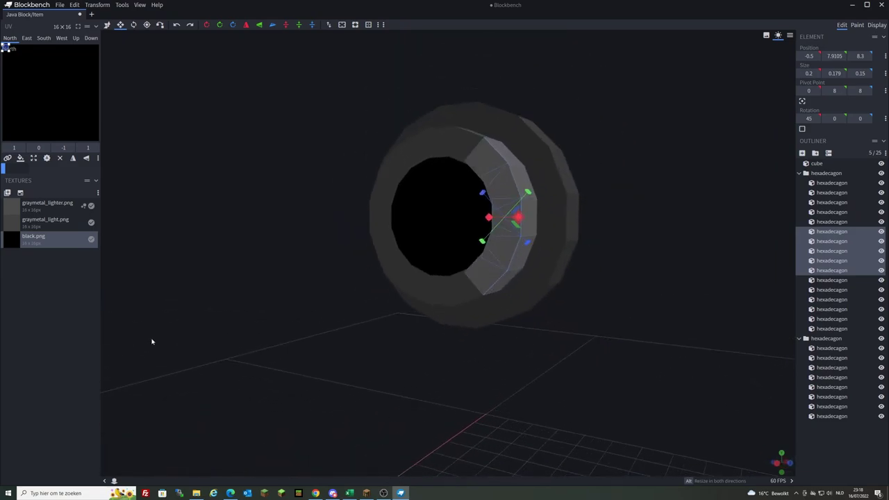
left_click(499, 281)
left_click(522, 231)
left_click(530, 261)
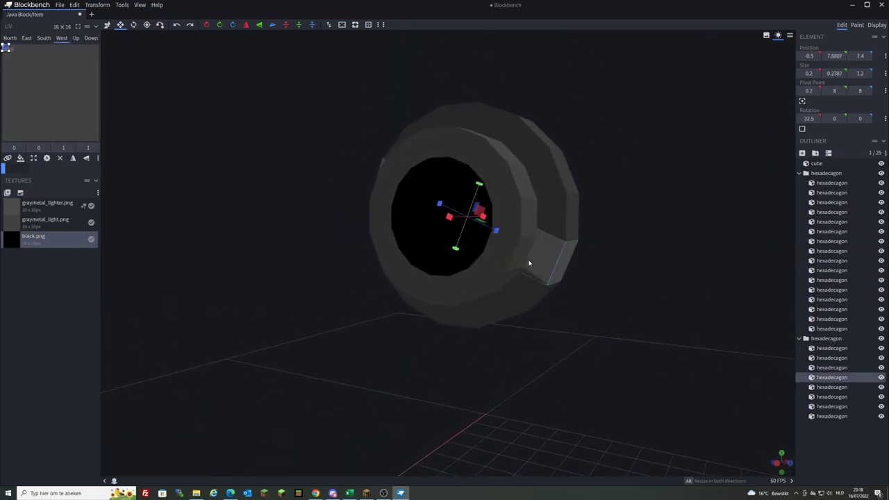
left_click(107, 25)
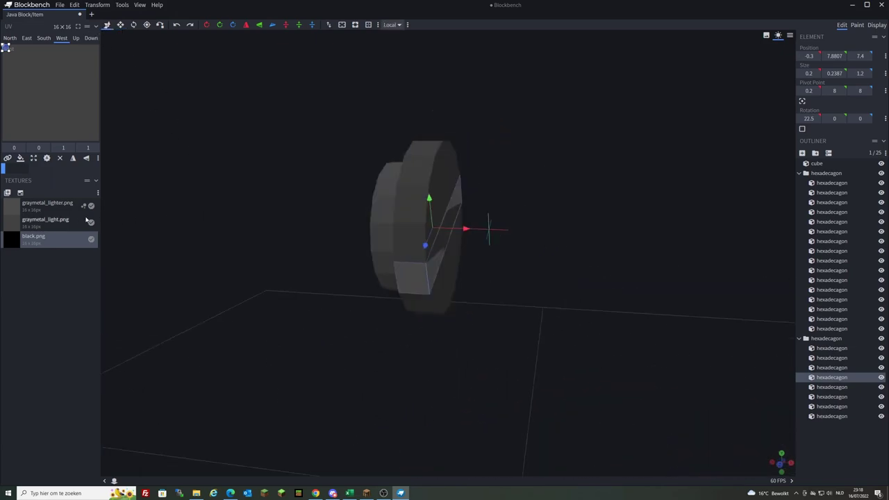
mouse_move(388, 406)
left_mouse_down()
mouse_move(520, 417)
mouse_move(460, 405)
mouse_move(397, 436)
left_mouse_up()
scroll(507, 417, "down", 2)
left_click(315, 493)
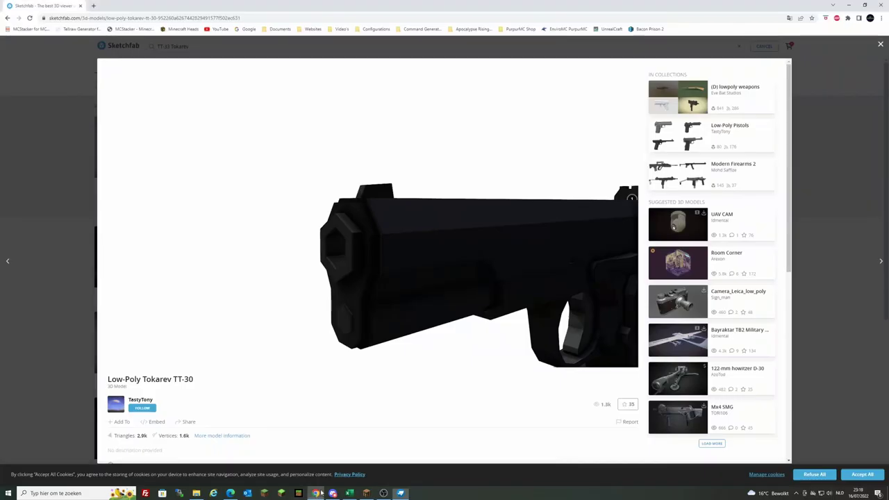
mouse_move(411, 301)
left_mouse_down()
mouse_move(396, 303)
mouse_move(426, 302)
mouse_move(428, 293)
mouse_move(409, 305)
left_mouse_up()
scroll(425, 303, "up", 1)
key("alt+Tab")
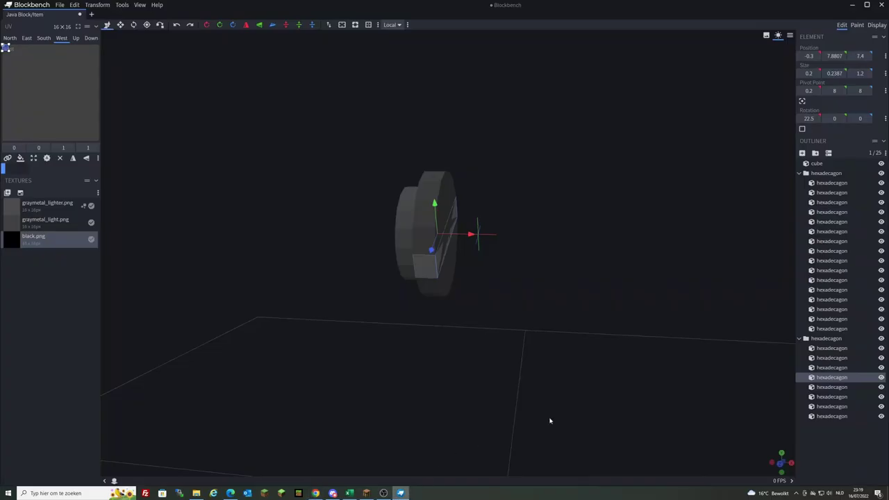
Duplicate the backing disc's hexadecagon group and move the copy 0.2 along X so it sits behind the original.
left_click_drag(555, 332, 576, 336)
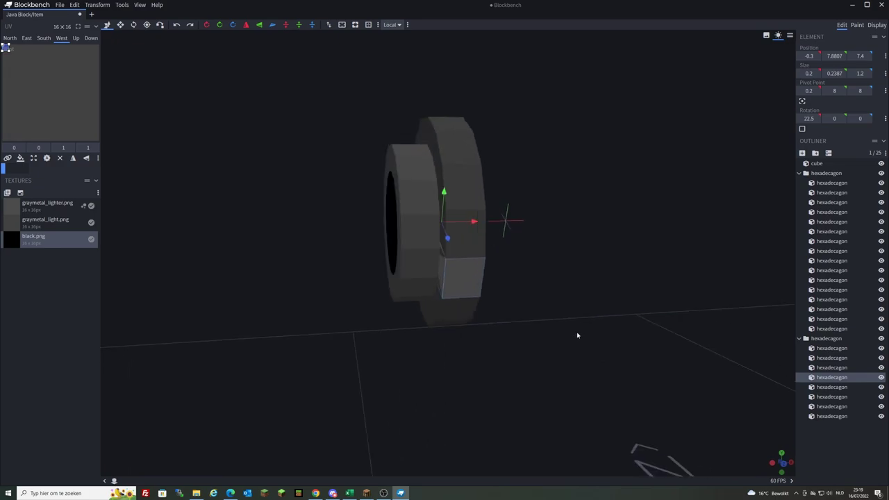
double_click(471, 250)
left_click_drag(475, 248, 565, 287)
key("ctrl+d")
left_click_drag(472, 225, 503, 229)
Scale the duplicated disc by 1.1 on the Y and Z axes only.
left_click(342, 24)
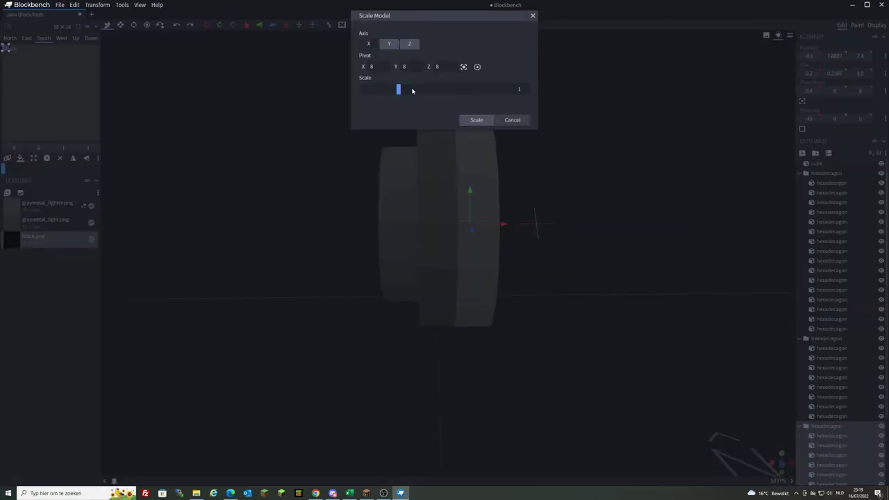
left_click(467, 120)
Check the Sketchfab side view, and thin the original backing disc to 0.1 and the muzzle ring to 0.15 along X.
key("alt+Tab")
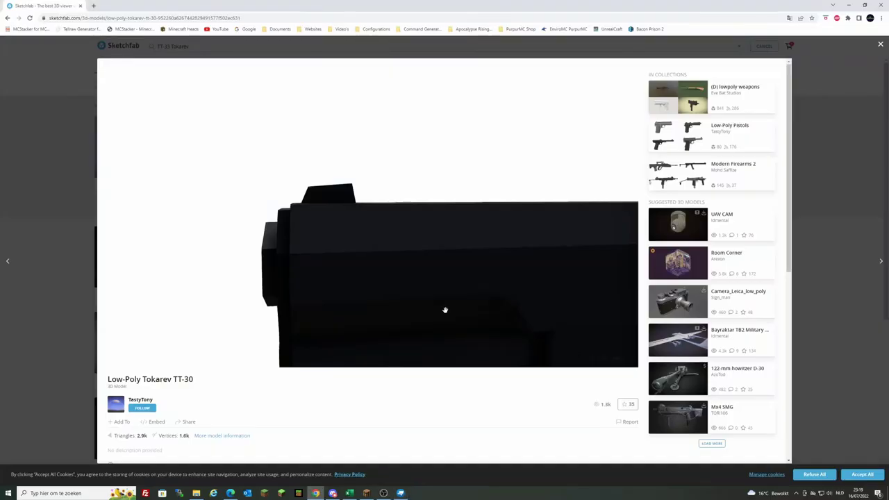
scroll(433, 310, "down", 3)
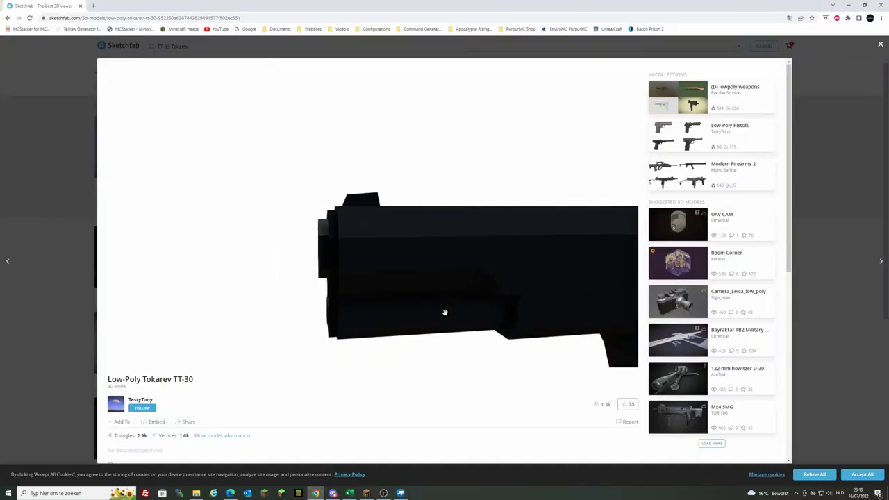
left_click(401, 493)
left_click(436, 202)
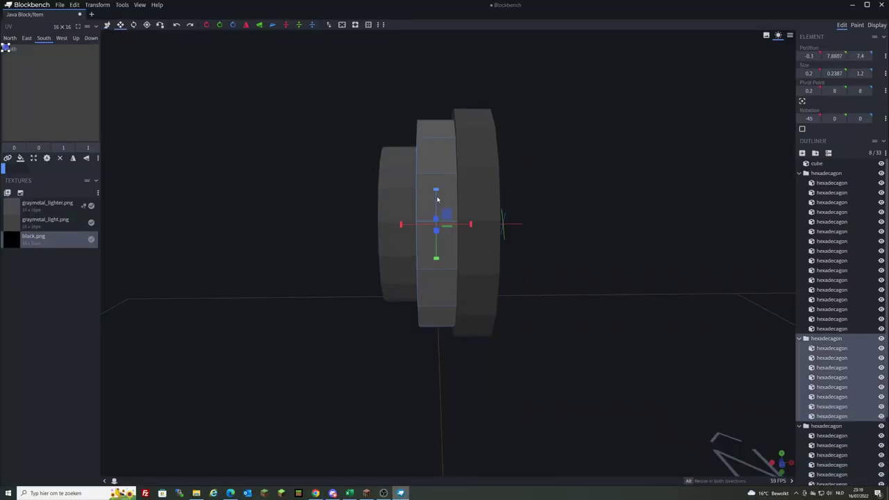
scroll(467, 239, "down", 2)
left_click(411, 222)
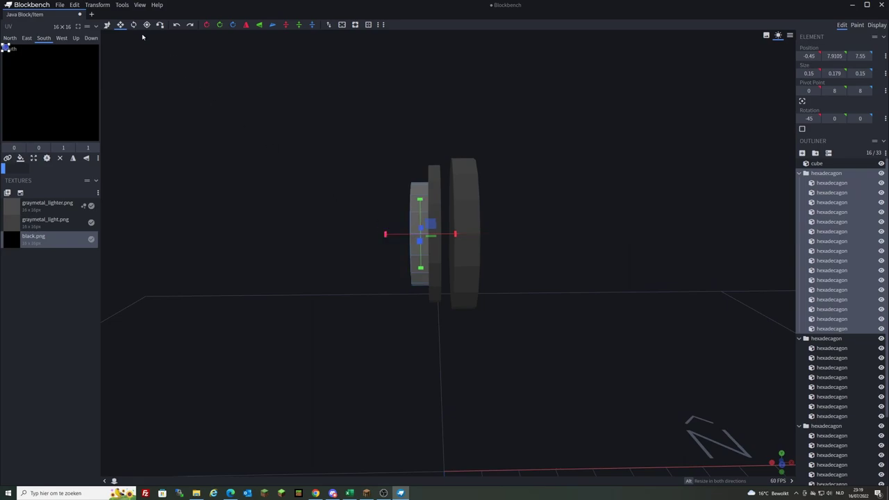
Move the enlarged disc by -0.1 along X against the thin disc, and check the proportions against the Sketchfab reference.
left_click(476, 223)
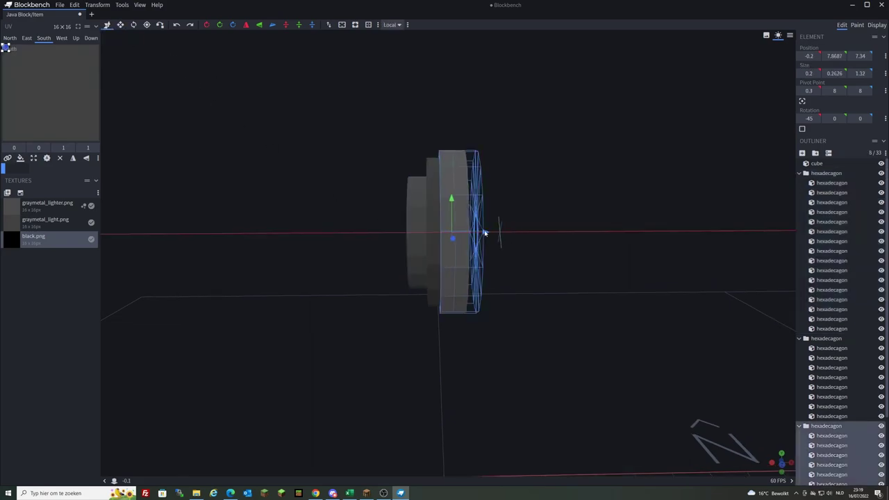
right_click_drag(503, 242, 482, 250)
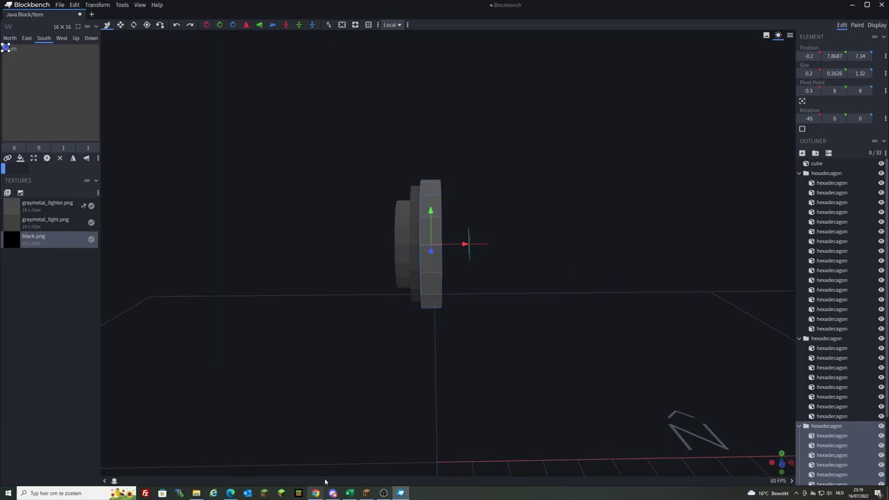
left_click(318, 493)
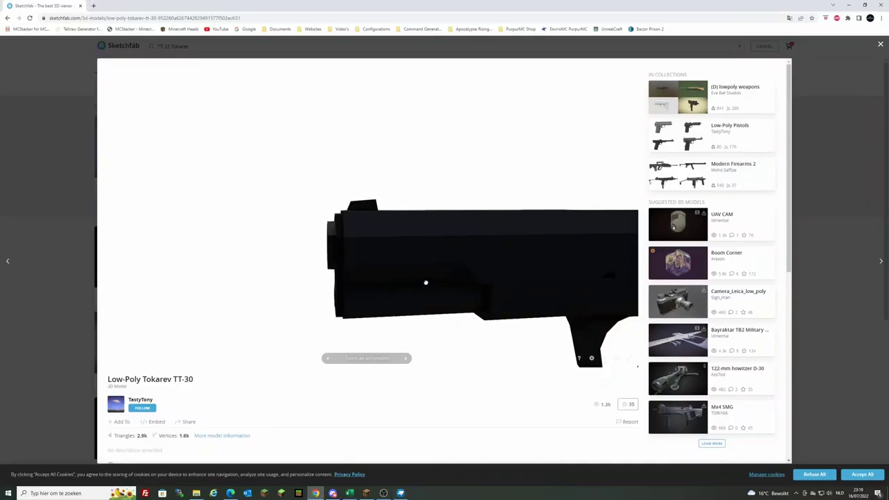
left_click(400, 493)
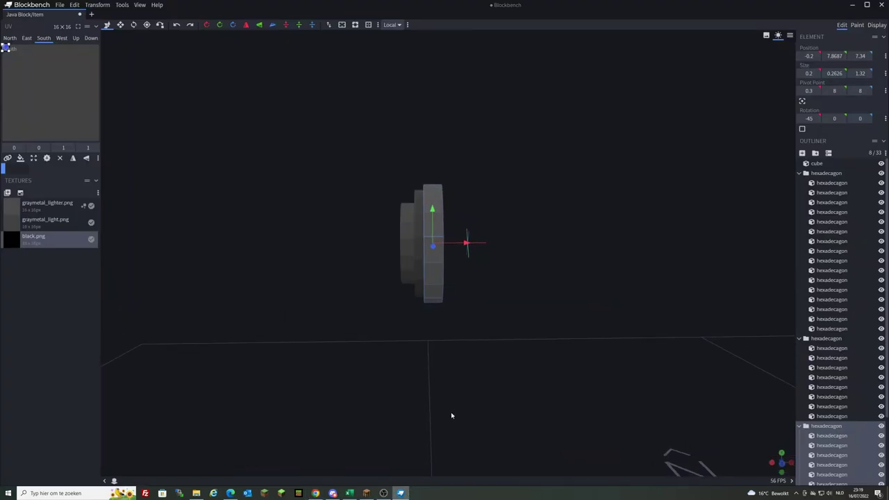
left_click_drag(452, 415, 488, 415)
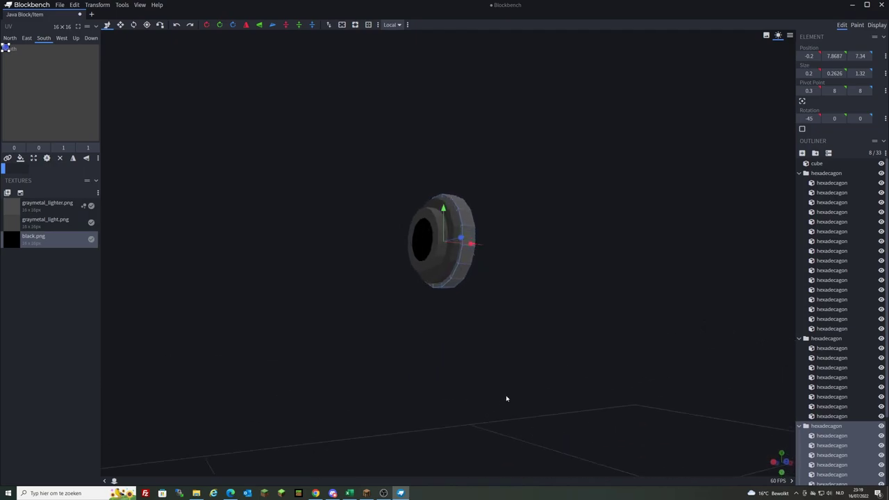
Import graymetal_medium.png, apply it to all elements of the enlarged rear disc, and lengthen that disc to 2 along X.
left_click(316, 493)
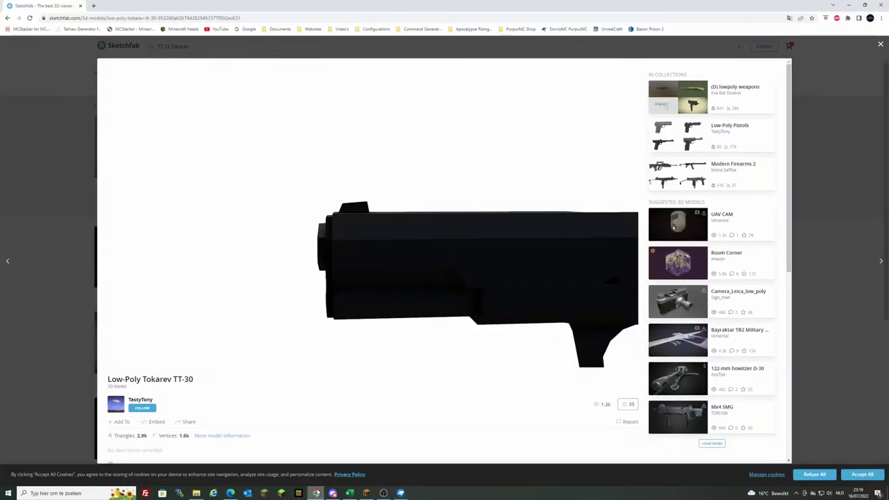
mouse_move(417, 298)
left_mouse_down()
mouse_move(446, 285)
mouse_move(416, 334)
left_mouse_up()
left_click(401, 494)
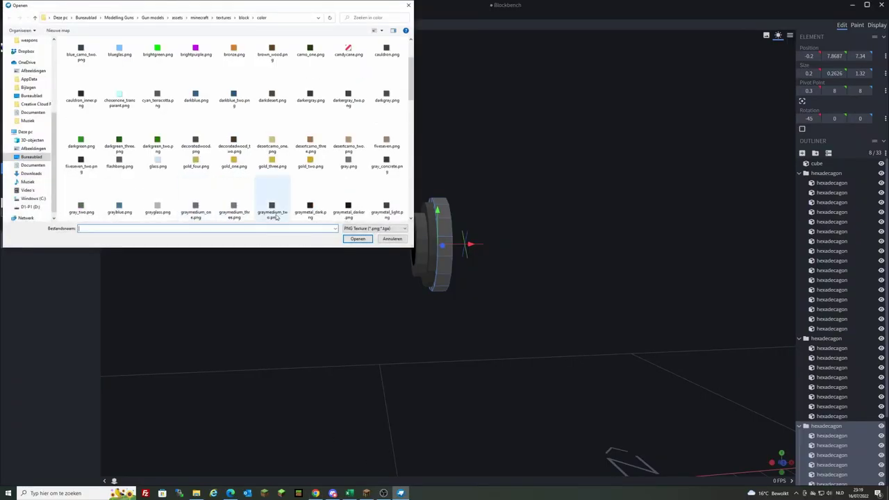
scroll(187, 178, "down", 3)
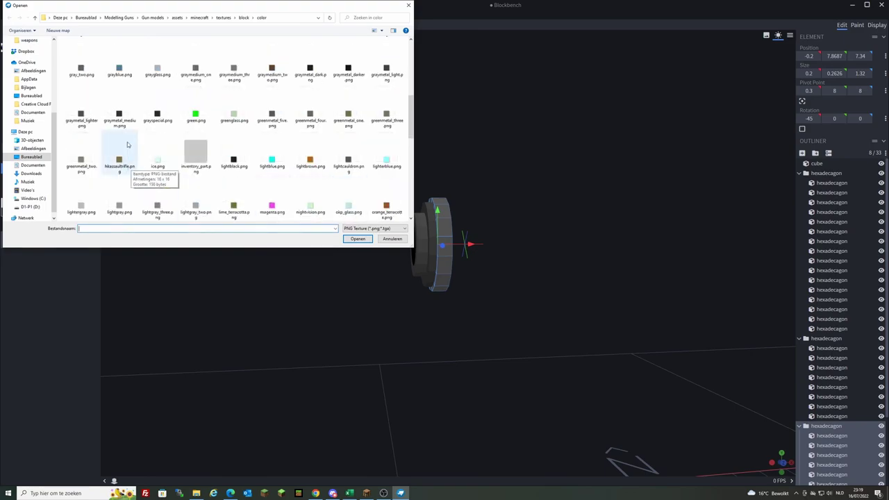
left_click(357, 238)
right_click(74, 252)
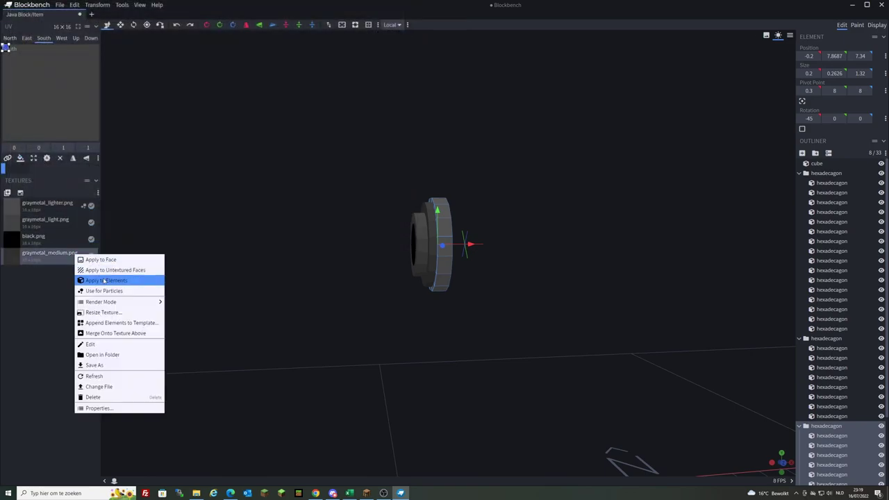
left_click(104, 280)
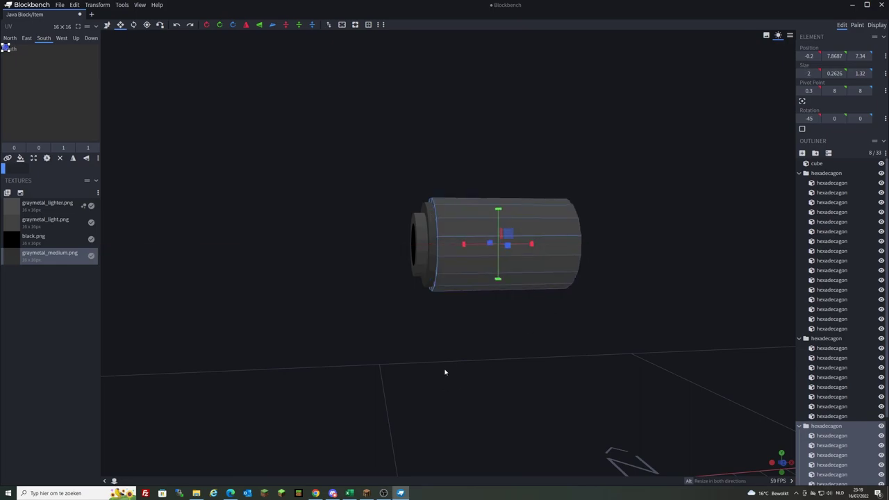
Inspect the joint between the thin backing disc and the long cylinder behind it.
scroll(436, 327, "up", 3)
left_click(423, 269)
scroll(425, 278, "down", 3)
left_click_drag(444, 320, 513, 332)
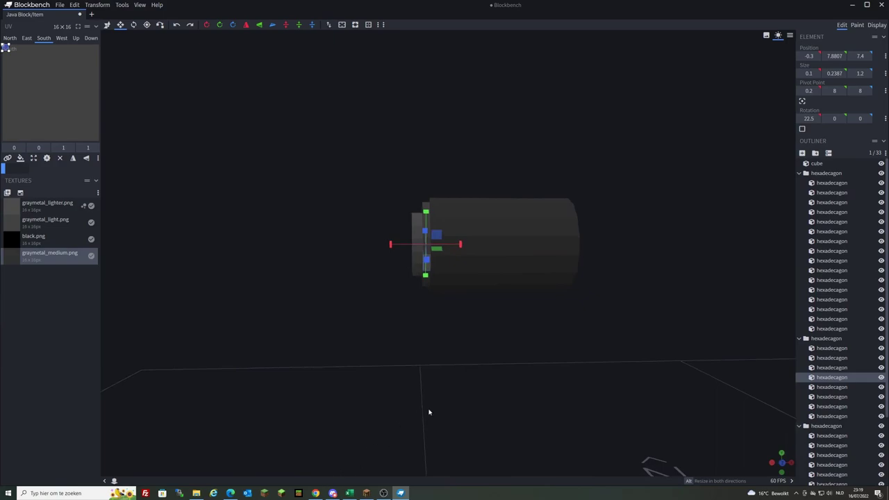
Examine the muzzle and the long cylinder from several angles, and switch to the Sketchfab reference in Chrome.
left_click_drag(431, 413, 478, 419)
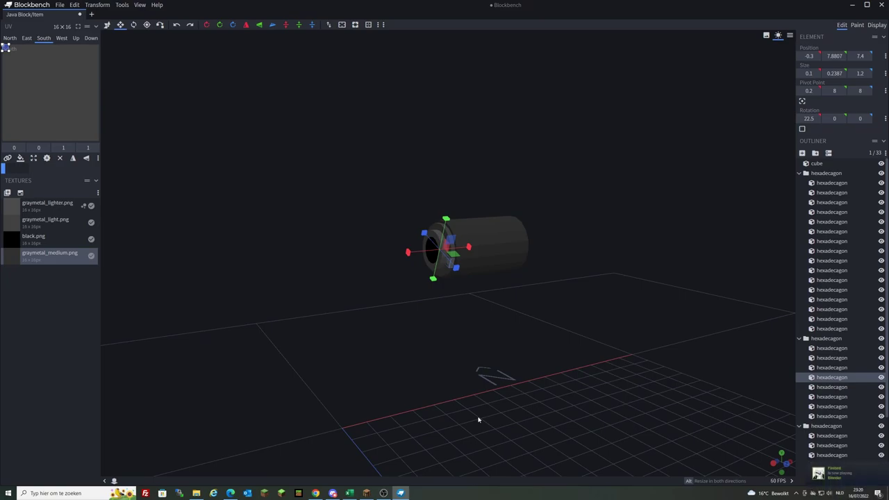
left_click_drag(478, 419, 409, 405)
left_click(316, 493)
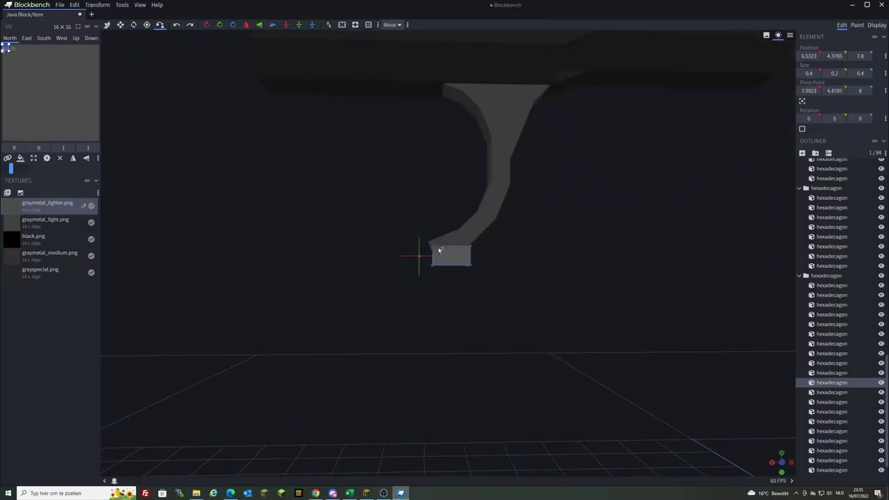
Shift the pivot point of the small 0.4 × 0.2 × 0.4 element at the end of the curved piece along X.
left_click_drag(406, 252, 386, 252)
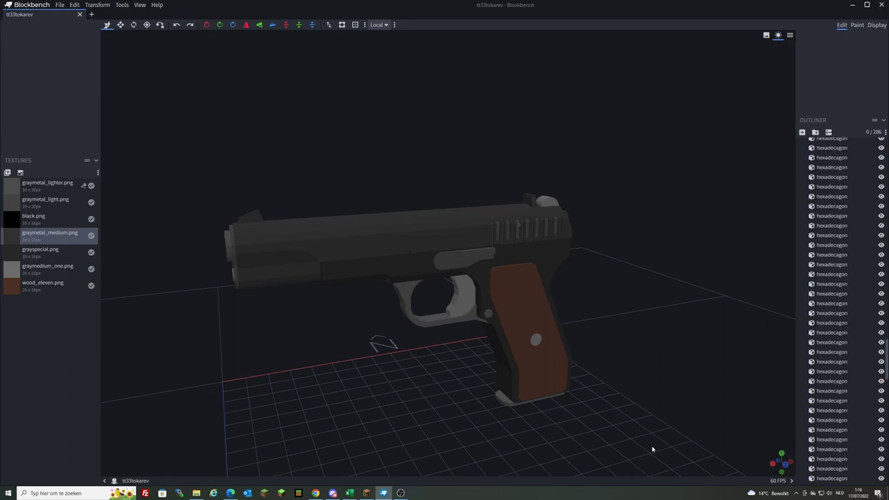
Inspect the finished tt33tokarev pistol model from several side and front angles.
left_click_drag(650, 329, 653, 307)
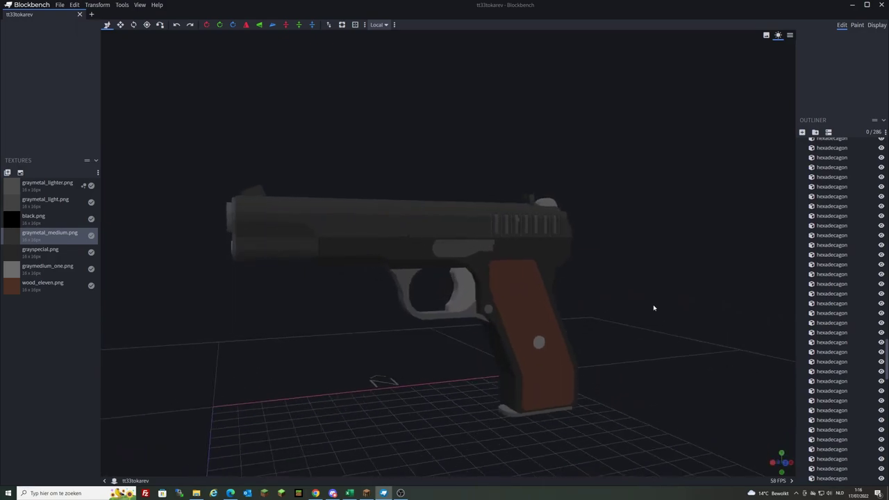
mouse_move(653, 308)
left_mouse_down()
mouse_move(586, 302)
mouse_move(636, 306)
left_mouse_up()
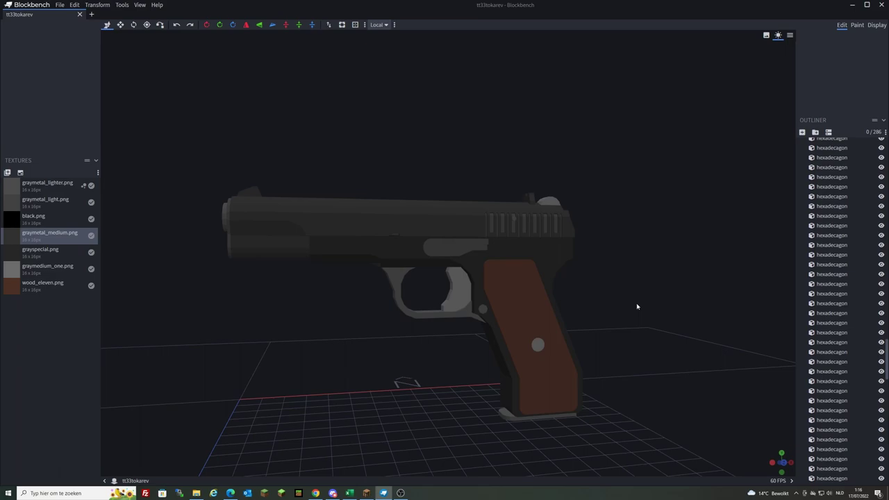
left_click_drag(651, 284, 635, 295)
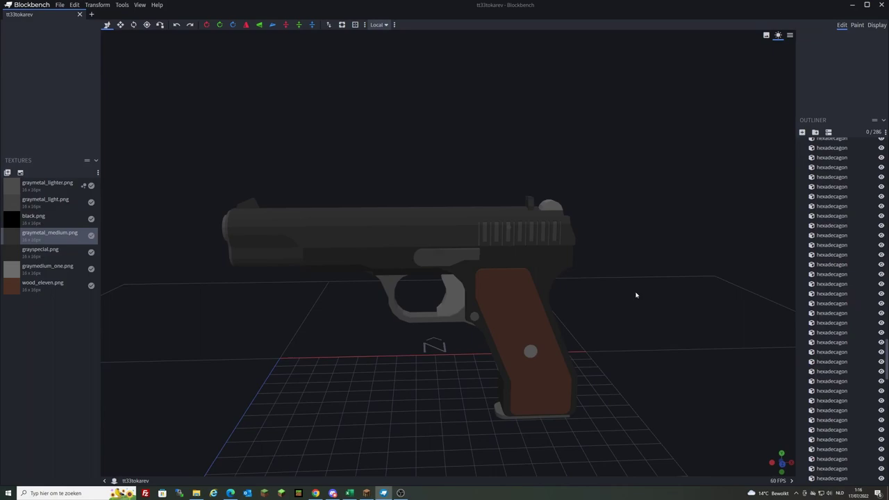
left_click_drag(635, 296, 685, 302)
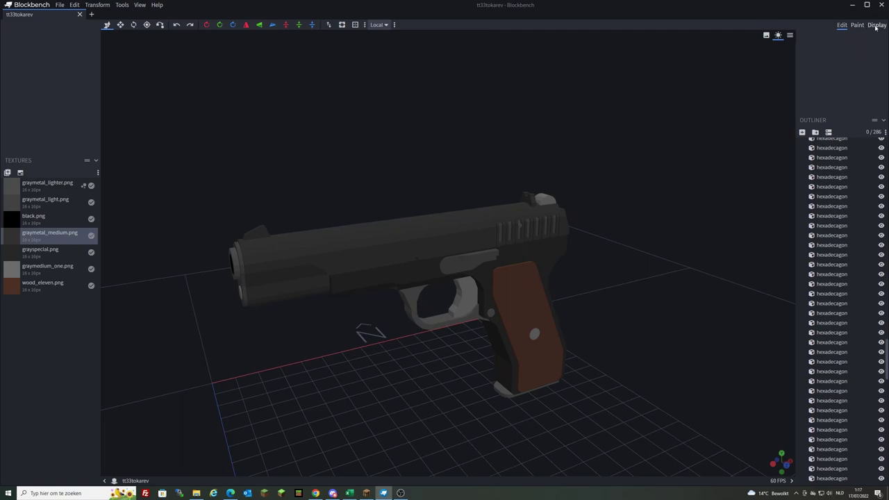
Switch to Display mode and set the pistol's Y rotation to -90 for the third-person right hand.
left_click(875, 25)
left_click_drag(595, 164, 677, 165)
scroll(674, 164, "up", 7)
left_click_drag(485, 178, 578, 163)
type("-90")
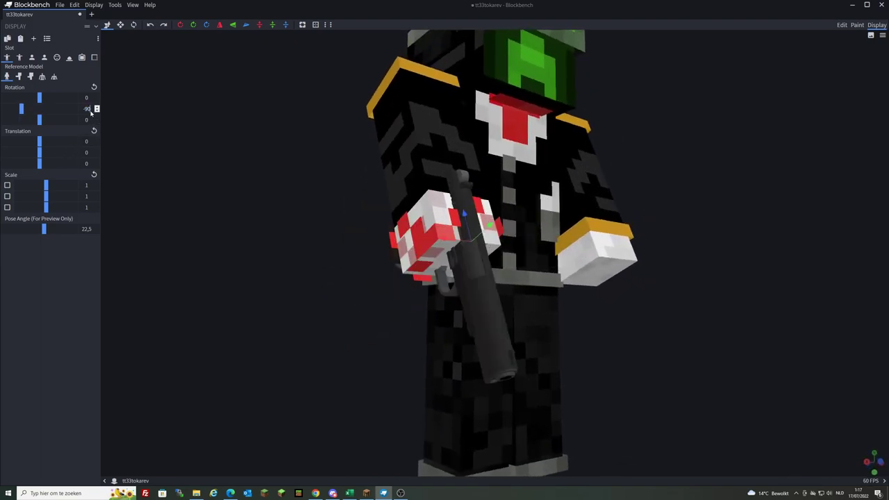
Move the third-person right-hand pistol to Y translation 1.75 and set its scale to 0.8 on all three axes.
left_click_drag(184, 169, 383, 302)
left_click_drag(574, 240, 711, 294)
type("0,8")
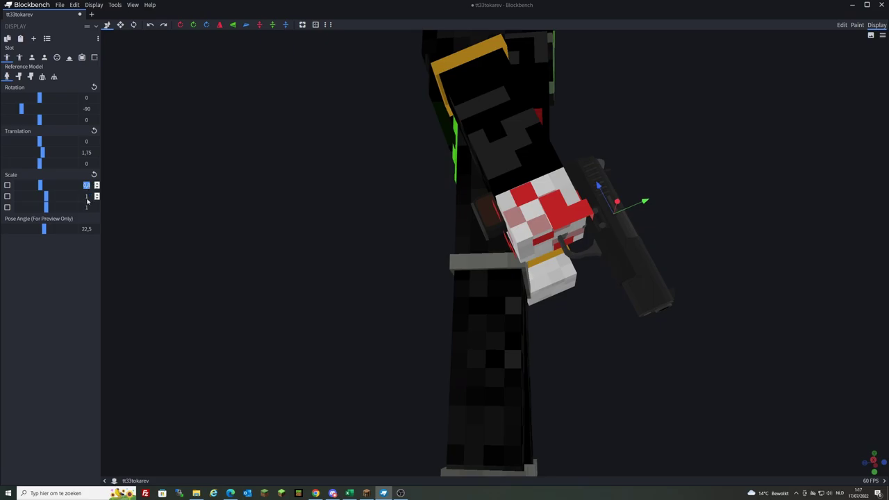
key("Tab")
type("0,8")
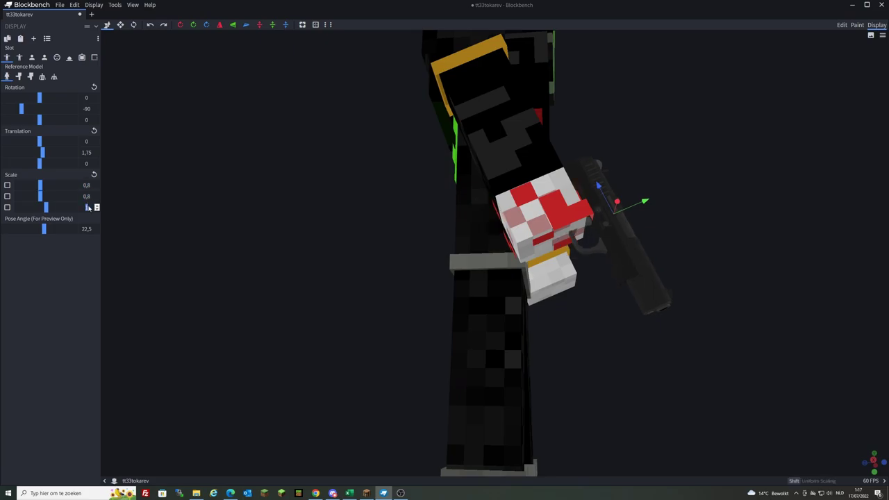
type("0,8")
Reduce the third-person right-hand scale to 0.7 on all axes and fit the pistol into the hand at translation Y 1, Z 0.25.
left_click_drag(636, 303, 604, 336)
scroll(603, 336, "up", 3)
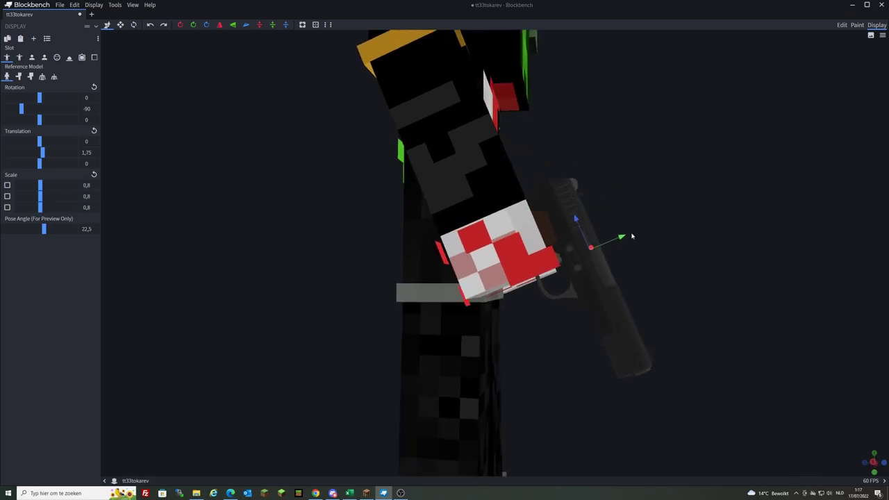
left_click_drag(628, 235, 563, 217)
left_click_drag(684, 310, 651, 306)
left_click(89, 185)
key("BackSpace")
type("7")
double_click(86, 197)
type("0,7")
left_click_drag(210, 229, 568, 211)
left_click_drag(574, 216, 541, 219)
mouse_move(660, 302)
left_mouse_down()
mouse_move(634, 284)
mouse_move(444, 278)
mouse_move(619, 301)
mouse_move(740, 287)
mouse_move(671, 301)
left_mouse_up()
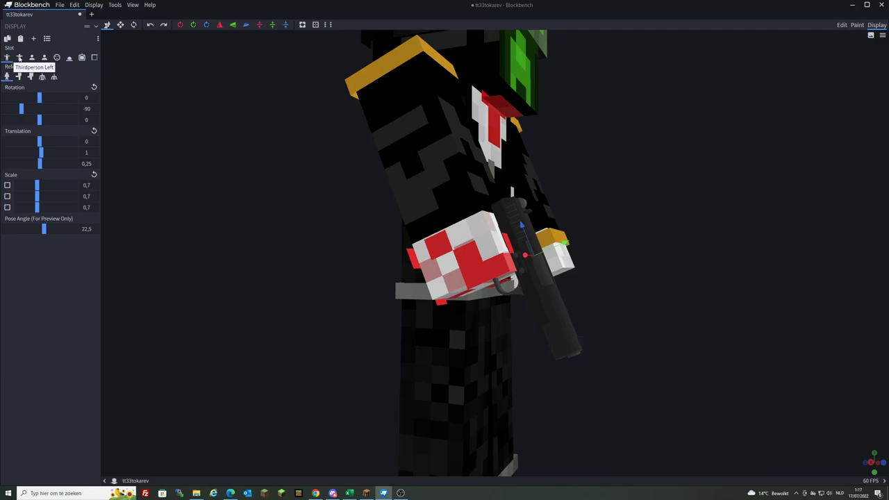
Paste the right-hand display settings into the third-person left slot, set its Y rotation to 90, and check the grip.
left_click(19, 58)
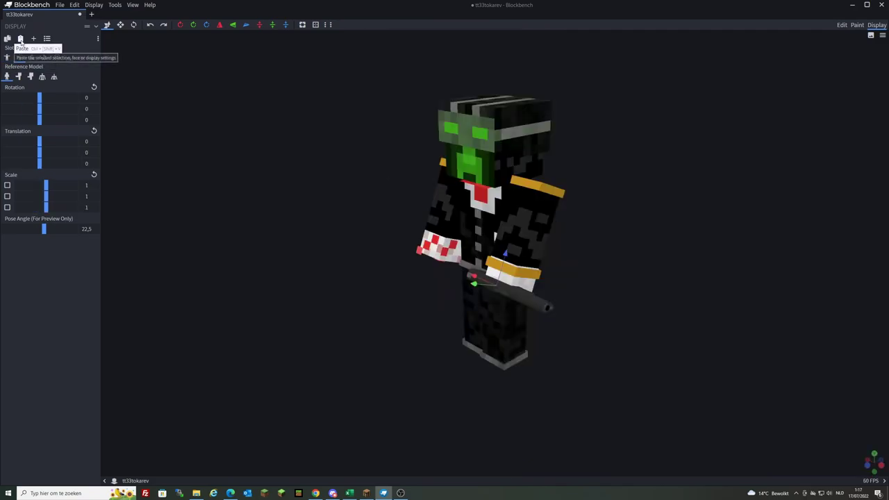
left_click(20, 38)
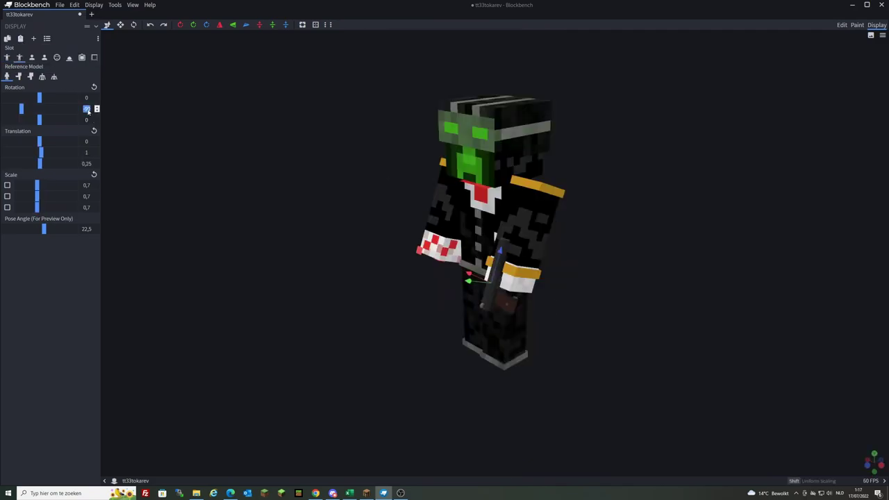
type("90")
left_click_drag(572, 365, 795, 284)
scroll(729, 303, "up", 4)
right_click_drag(794, 284, 670, 294)
scroll(670, 294, "up", 4)
scroll(639, 306, "down", 3)
left_click_drag(611, 325, 614, 288)
right_click_drag(303, 190, 373, 209)
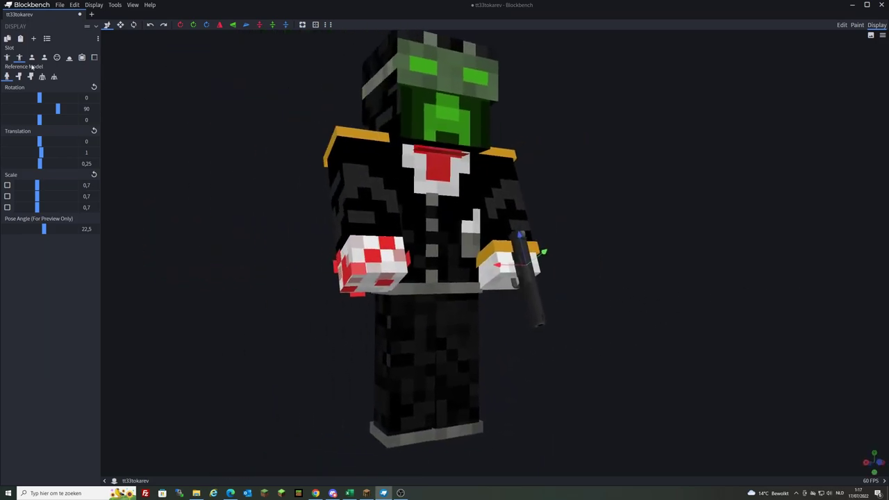
For the first-person right hand, set the Y rotation to -90 and the scale to 0.7 on all axes.
left_click(31, 58)
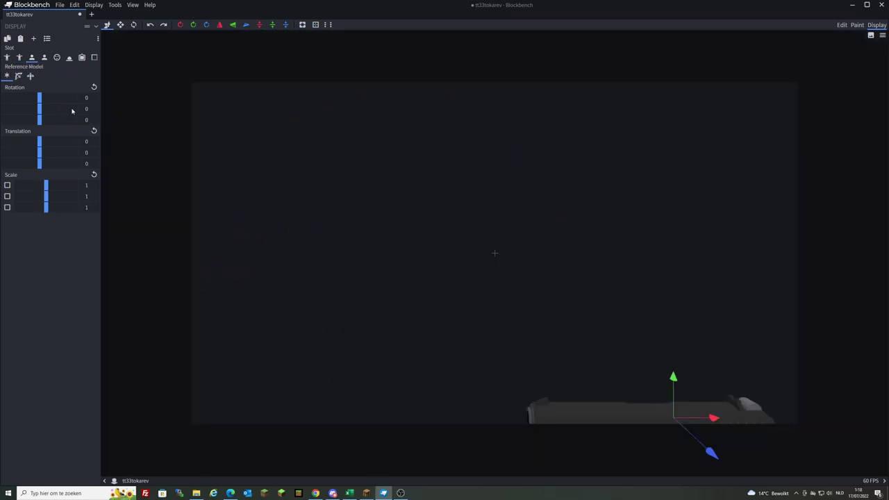
type("-90")
double_click(87, 185)
type("0,70,7")
double_click(86, 208)
type("0,7")
Position the pistol in the first-person right-hand view at translation X -6, Y 6, Z 2.25.
left_click_drag(712, 450, 659, 400)
mouse_move(627, 343)
left_mouse_down()
mouse_move(643, 249)
mouse_move(560, 281)
mouse_move(640, 343)
left_mouse_up()
left_click_drag(591, 260, 595, 311)
left_click_drag(603, 345, 579, 320)
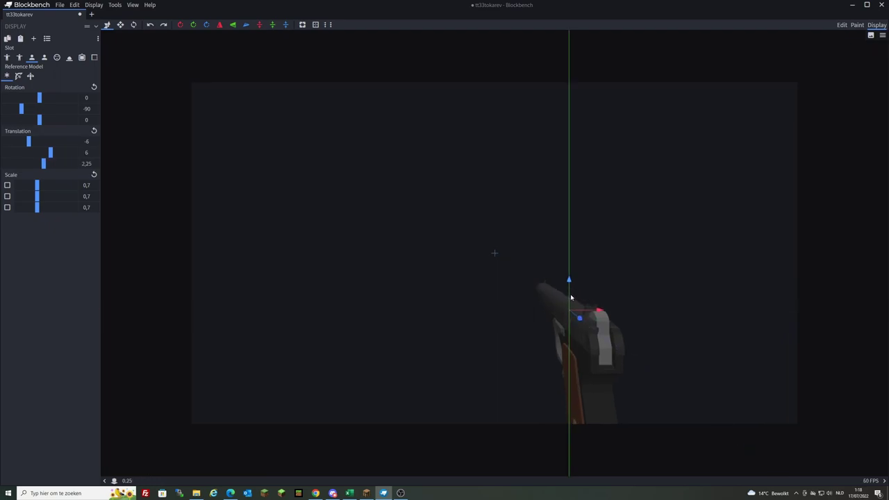
Copy the first-person right settings to the first-person left slot and set its Y rotation to 90.
left_click(7, 38)
left_click(44, 57)
left_click(20, 38)
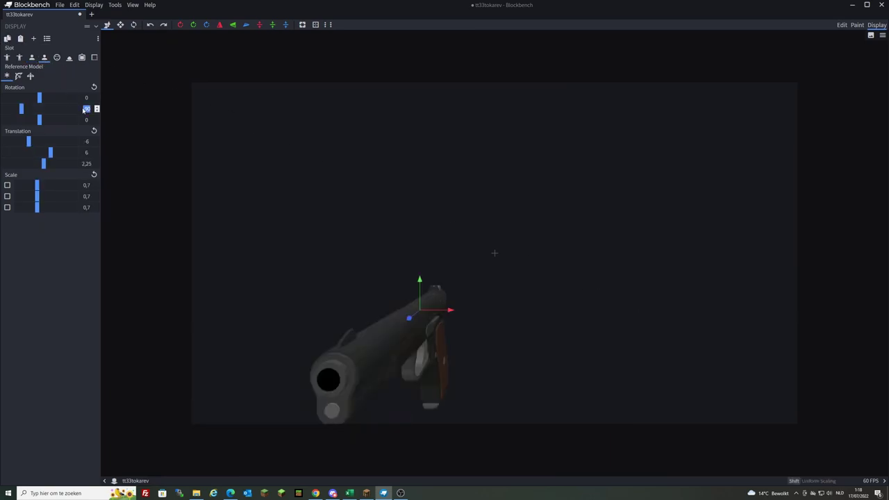
type("90")
key("Return")
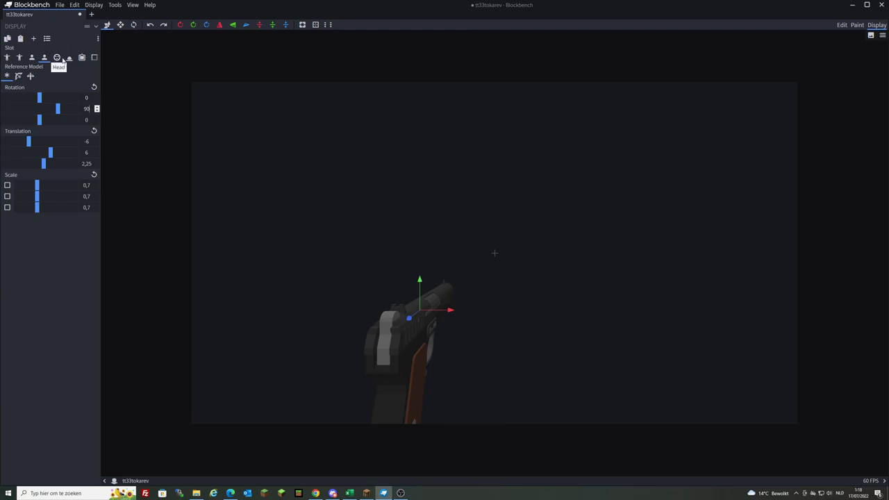
In the head slot, raise the pistol above the player's head to translation X 1.25, Y 13.
left_click(59, 59)
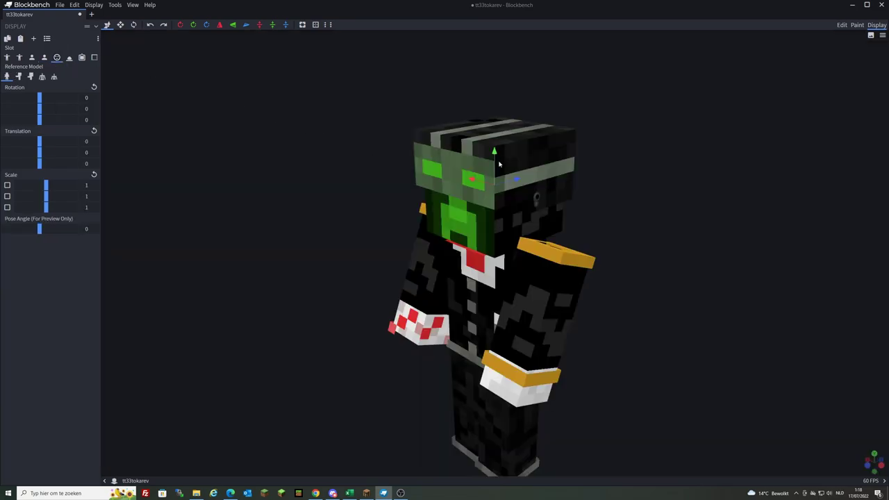
left_click_drag(499, 164, 495, 35)
left_click_drag(557, 107, 475, 164)
left_click_drag(455, 199, 438, 198)
mouse_move(575, 197)
left_mouse_down()
mouse_move(593, 193)
mouse_move(581, 194)
left_mouse_up()
right_click_drag(528, 164, 530, 207)
scroll(531, 207, "up", 3)
left_click_drag(470, 208, 475, 153)
left_click_drag(619, 174, 478, 195)
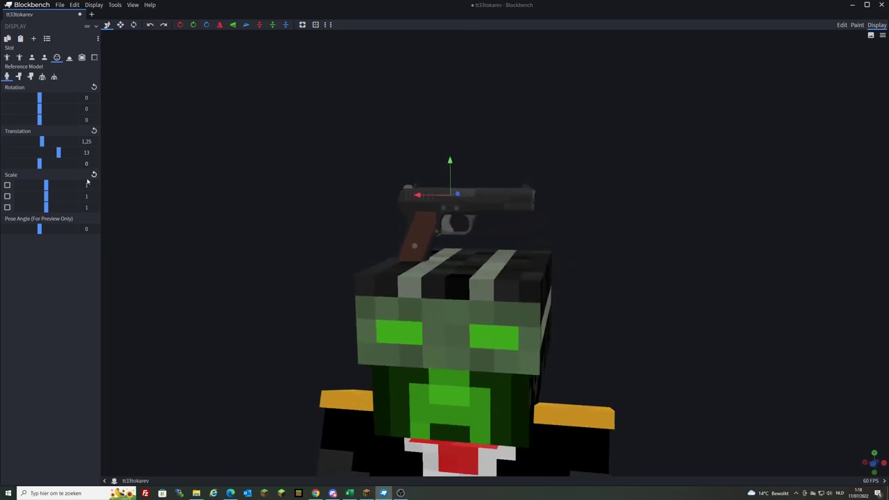
Set the head slot's Z rotation to 45 and move the pistol beside the head at translation X 11.75, Y 9.5.
double_click(84, 121)
type("-90")
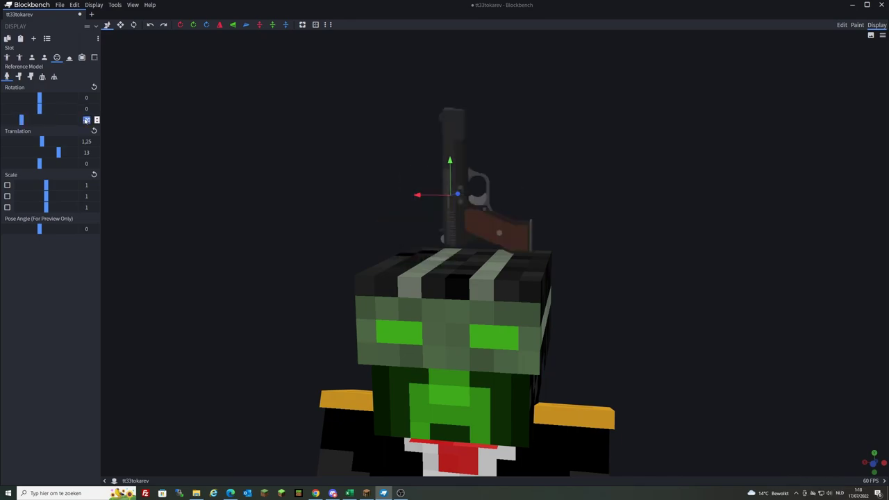
scroll(85, 120, "up", 6)
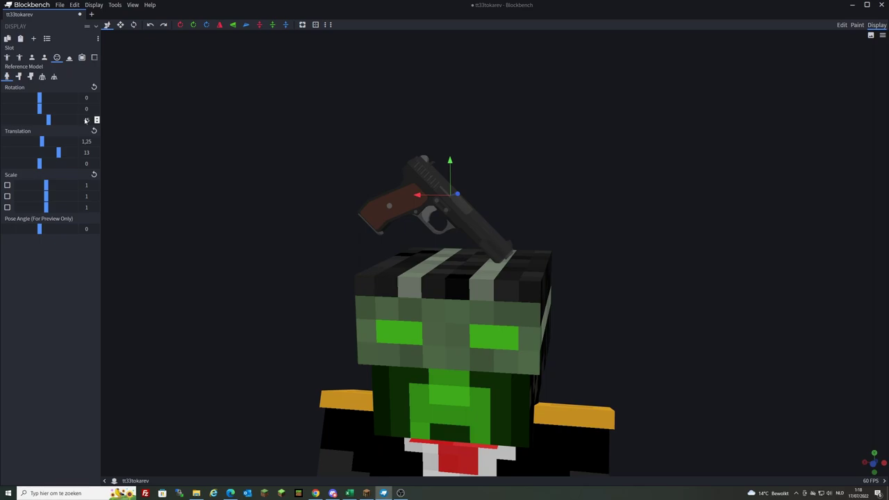
left_click_drag(459, 256, 476, 232)
left_click_drag(457, 189, 353, 217)
scroll(425, 260, "down", 4)
left_click_drag(413, 258, 388, 247)
scroll(439, 278, "down", 5)
left_click_drag(460, 283, 446, 287)
scroll(506, 297, "down", 5)
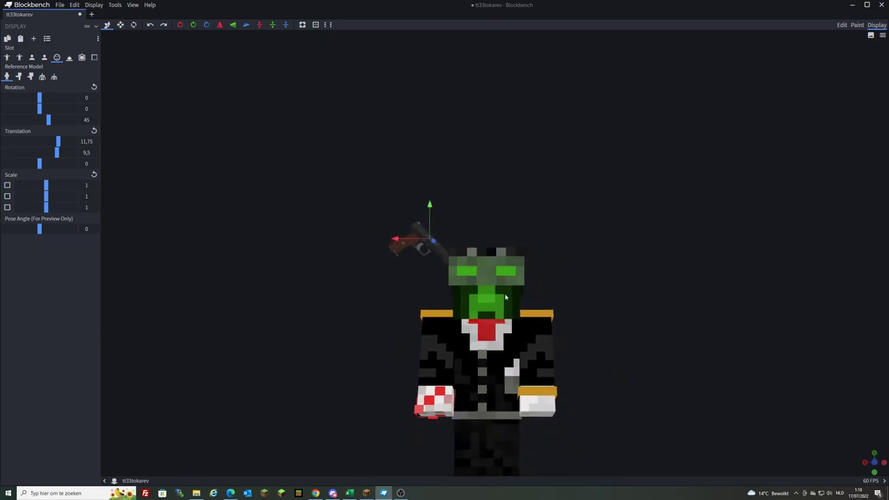
In the ground slot, set the pistol's Z rotation to -45.
left_click(70, 59)
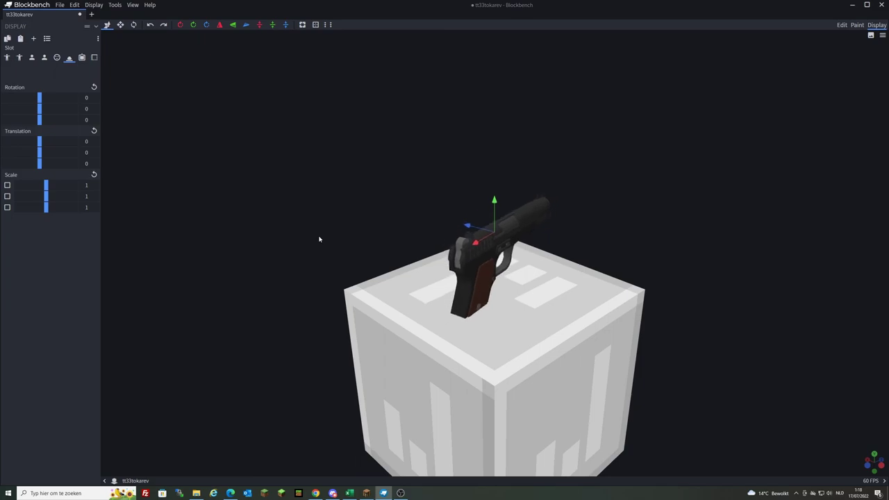
left_click(87, 120)
type("45")
left_click(84, 120)
type("-")
Lift the ground-slot pistol above the block to translation X 1.75, Y 5.5.
left_click_drag(445, 333, 501, 292)
left_click_drag(498, 211, 497, 136)
left_click_drag(464, 169, 438, 156)
left_click_drag(553, 276, 680, 294)
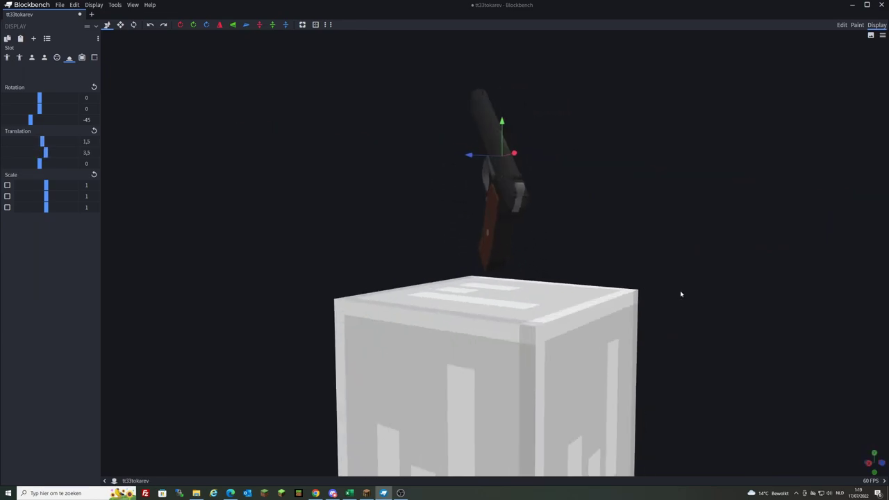
left_click_drag(545, 190, 565, 190)
mouse_move(531, 165)
left_mouse_down()
mouse_move(529, 132)
mouse_move(541, 164)
left_mouse_up()
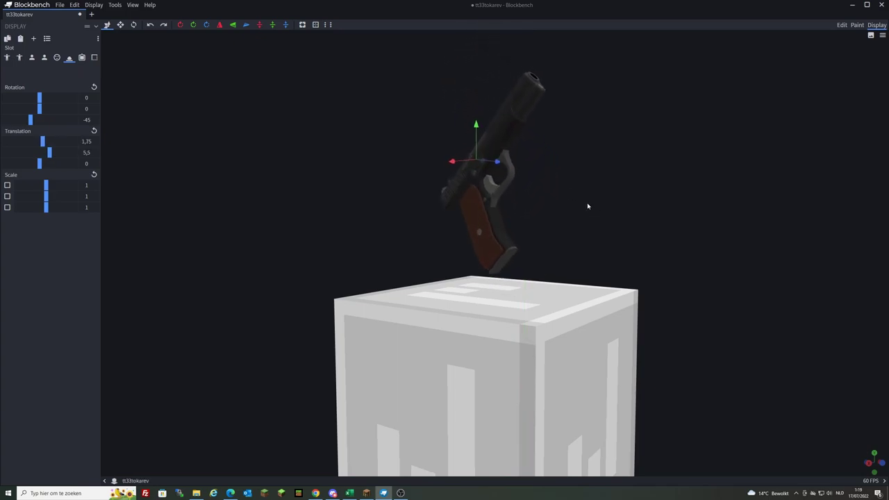
Set the ground slot's scale to 0.7 on all axes and lower the smaller pistol to just above the block.
left_click(82, 57)
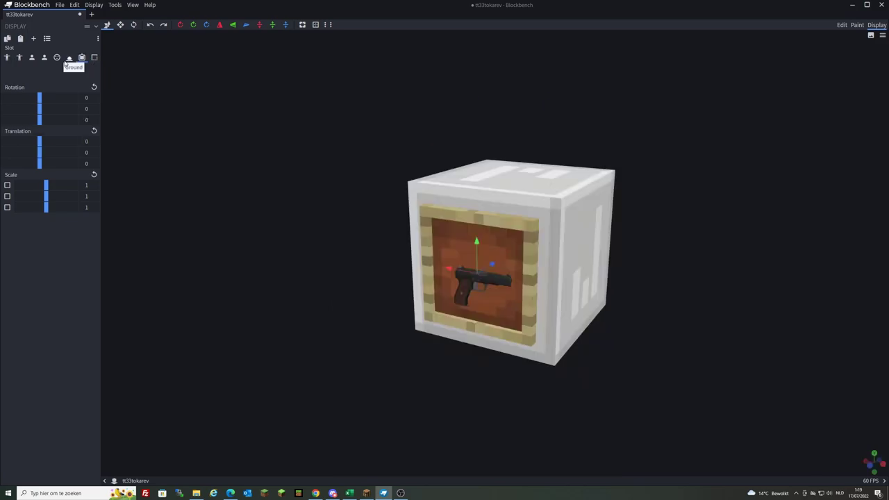
left_click(67, 59)
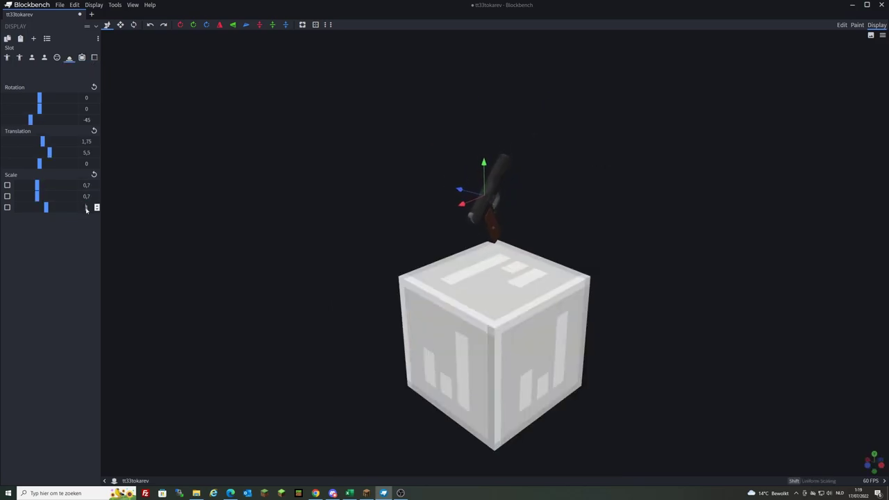
type("0,7")
left_click_drag(535, 258, 557, 242)
scroll(558, 243, "up", 4)
left_click_drag(516, 128, 518, 181)
left_click_drag(600, 264, 610, 233)
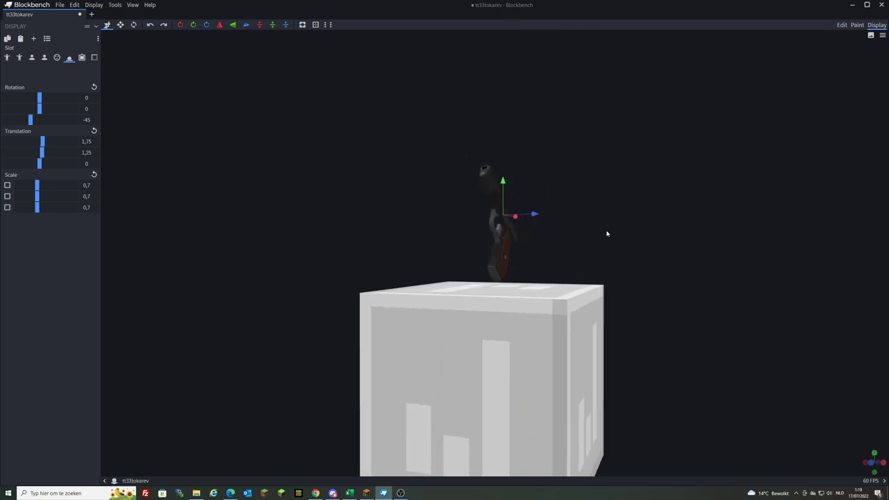
left_click_drag(493, 206, 494, 195)
In the item frame slot, set the Z rotation to -45 and the scale to 0.7 on all axes.
left_click(82, 57)
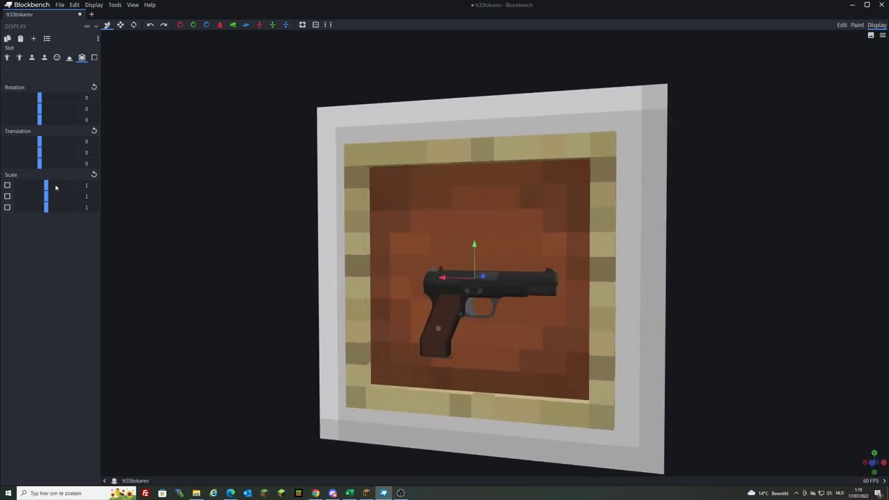
type("-45")
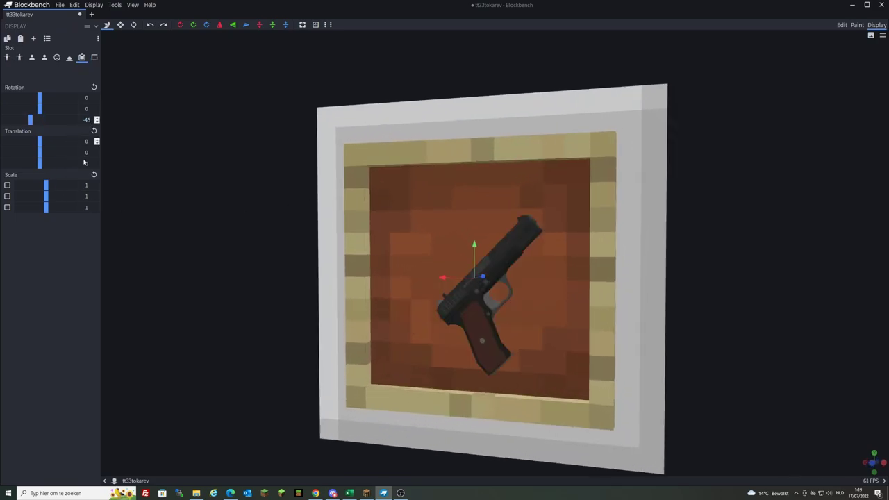
double_click(86, 185)
type("0,7")
double_click(87, 196)
type("0,7")
double_click(87, 207)
type("0,7")
Center the pistol in the item frame with translation Y 1 and Z -0.5, and shift it slightly along X.
left_click_drag(545, 321, 453, 314)
left_click_drag(457, 276, 444, 278)
left_click_drag(444, 277, 596, 336)
left_click_drag(488, 248, 496, 229)
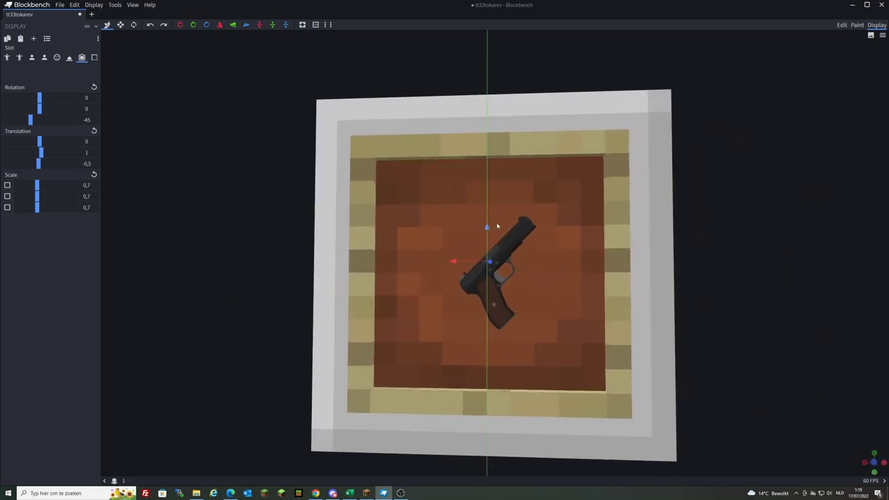
left_click_drag(580, 300, 586, 304)
left_click_drag(465, 263, 452, 262)
Switch the display settings to the GUI slot and set its lighting to Front Light.
left_click(94, 59)
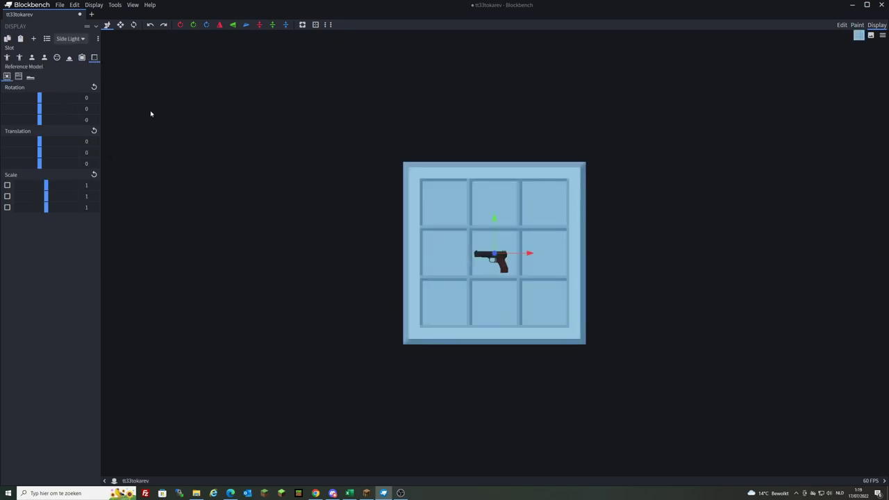
scroll(303, 262, "up", 5)
left_click(72, 38)
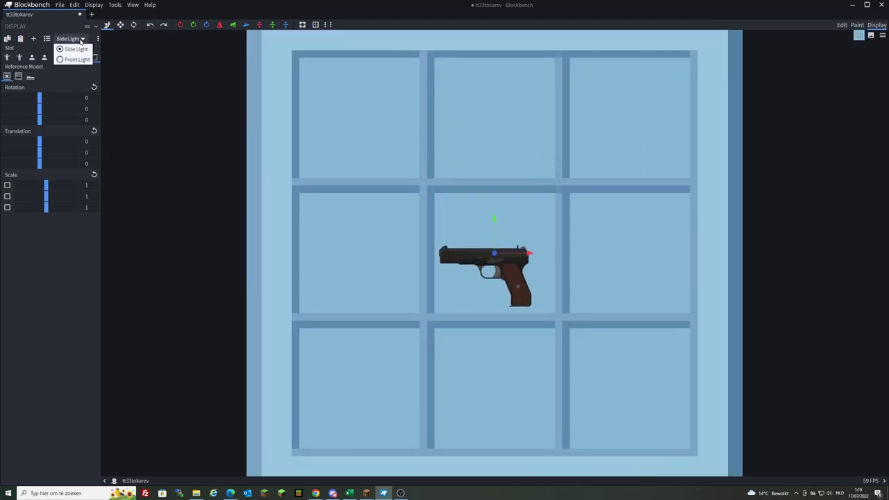
left_click(70, 57)
left_click(83, 40)
left_click(75, 49)
left_click(78, 39)
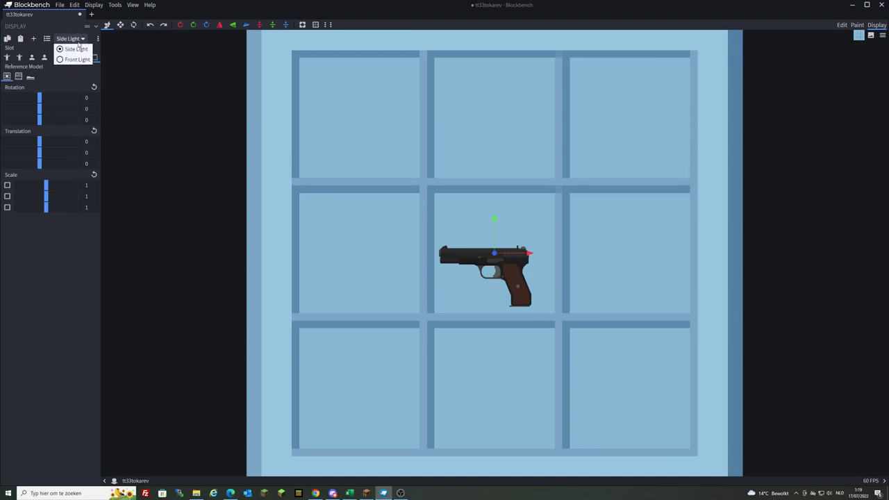
left_click(82, 59)
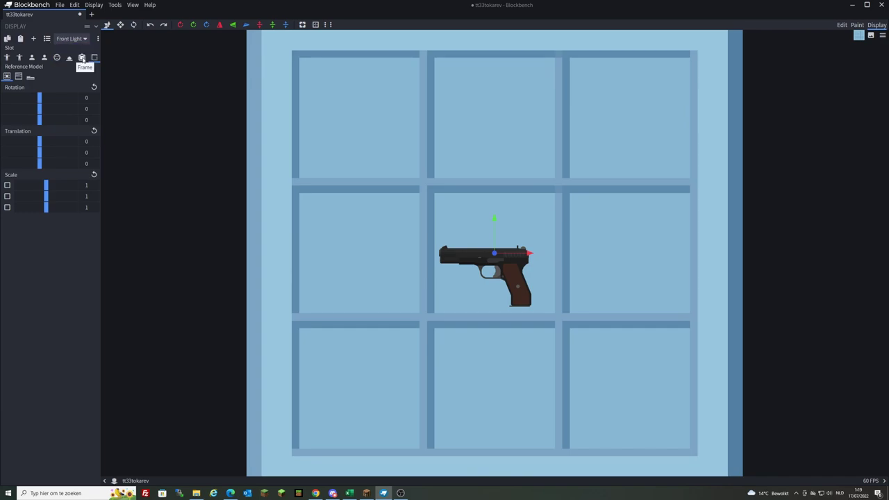
In the GUI slot, set the rotation to X 30 and Y 45 and the scale to 1.5 on all axes.
left_click(87, 102)
type("30")
left_click(87, 108)
type("45")
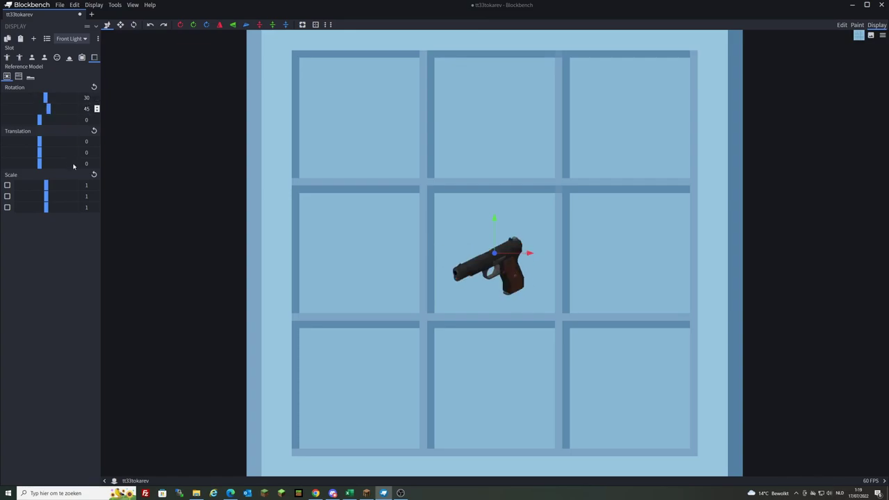
type(",5")
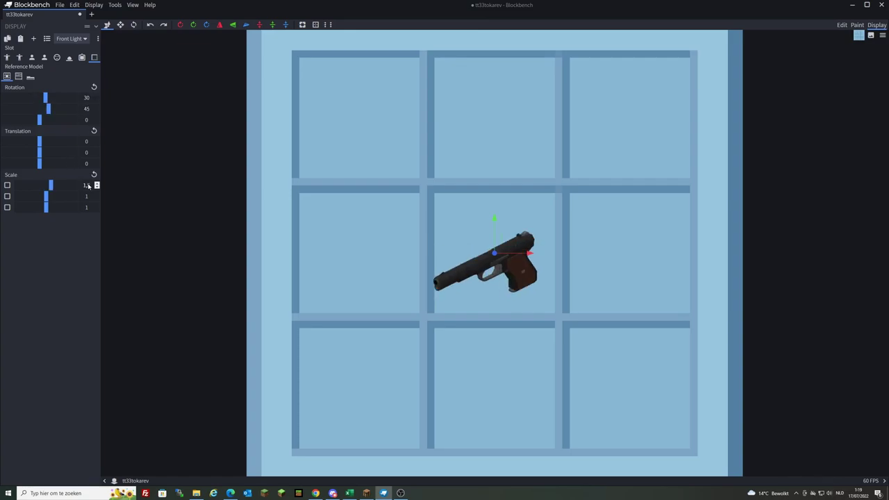
left_click(87, 197)
type(",5,5")
Enlarge the GUI-slot pistol to scale 1.7 on all axes and fit it in the center cell at translation X 1.45, Y 3.
left_click_drag(533, 260, 552, 262)
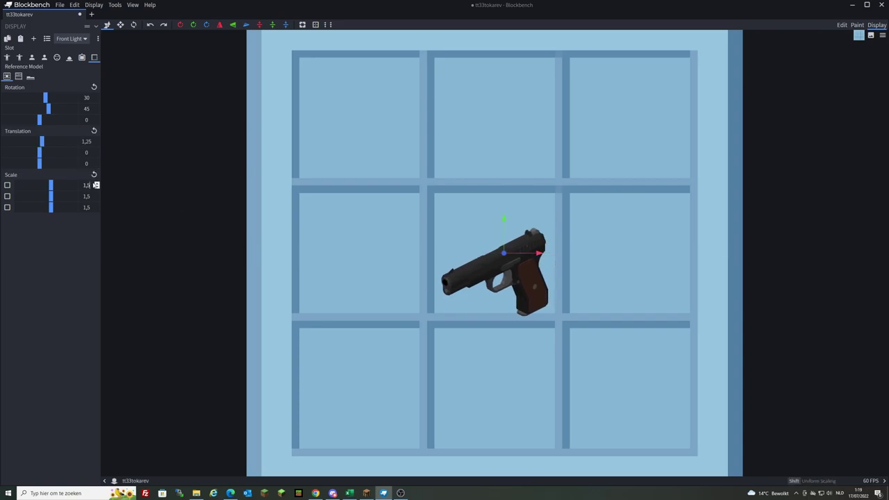
key("BackSpace")
type("7")
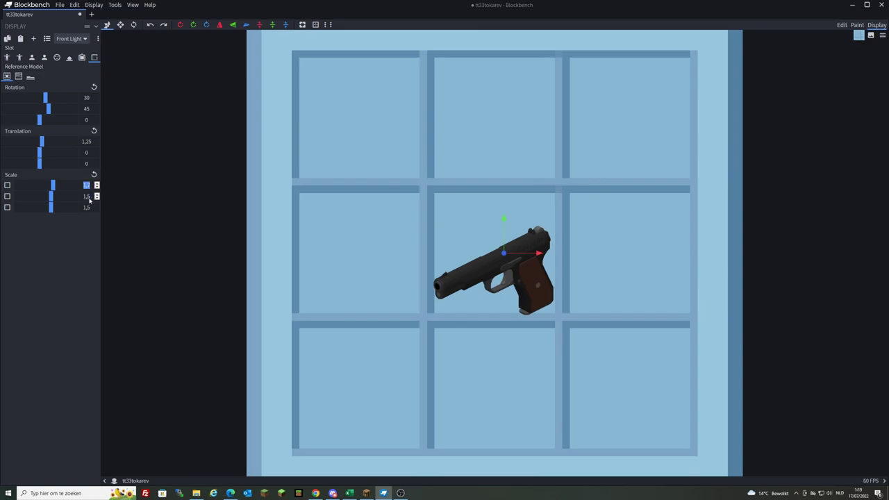
scroll(89, 197, "up", 2)
scroll(89, 207, "up", 2)
left_click_drag(520, 258, 524, 258)
scroll(88, 145, "down", 1)
left_click_drag(506, 218, 512, 173)
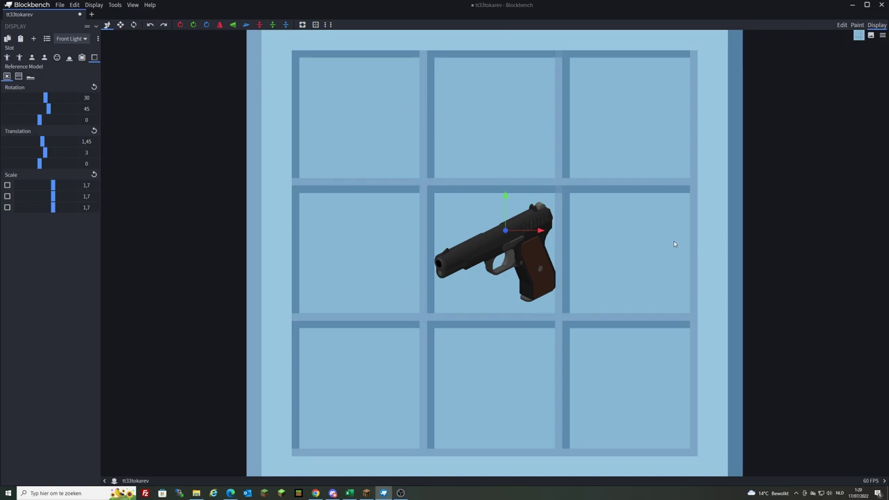
Return to edit mode and export the pistol as the Block/Item model tt33tokarev.json in the weapons folder.
left_click(841, 25)
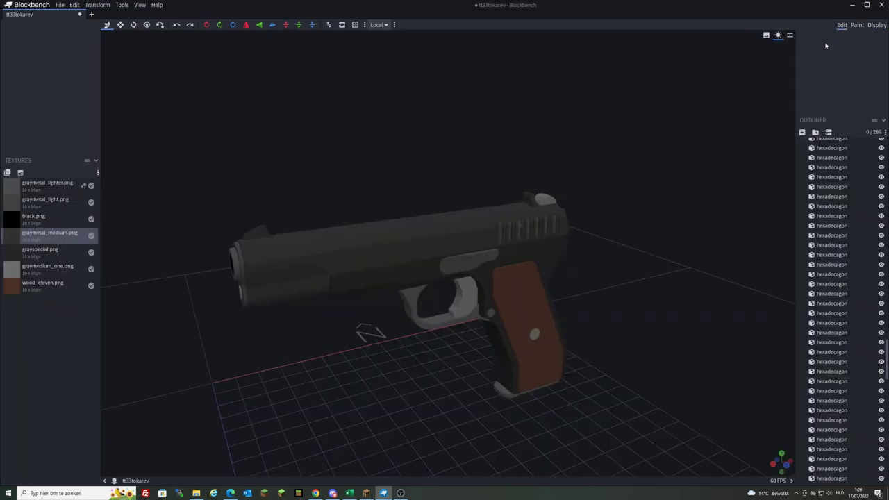
left_click(61, 6)
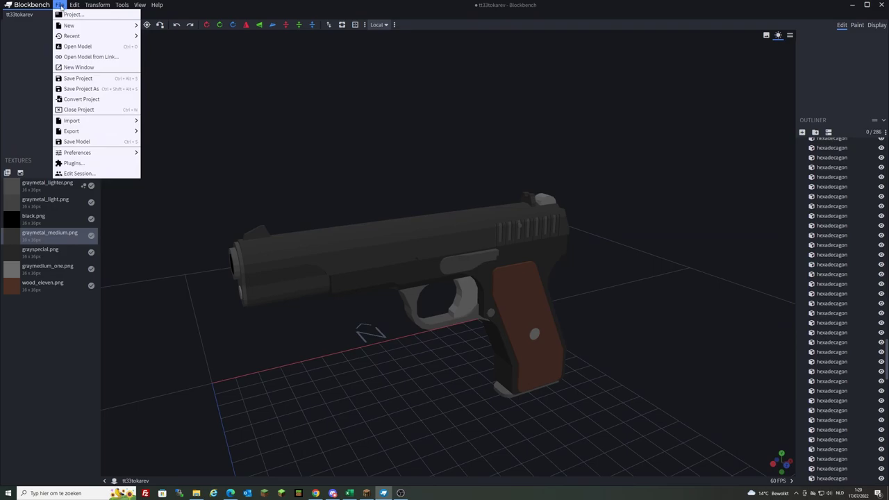
mouse_move(110, 132)
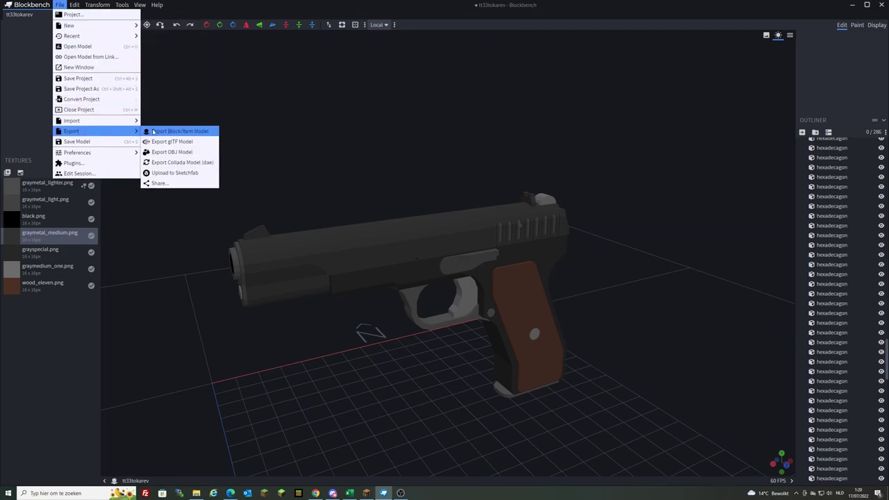
left_click(171, 131)
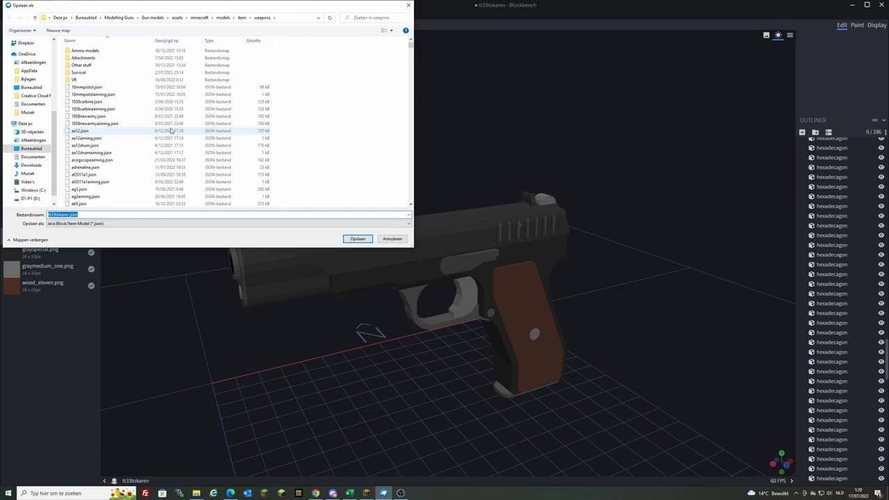
key("Return")
left_click(463, 249)
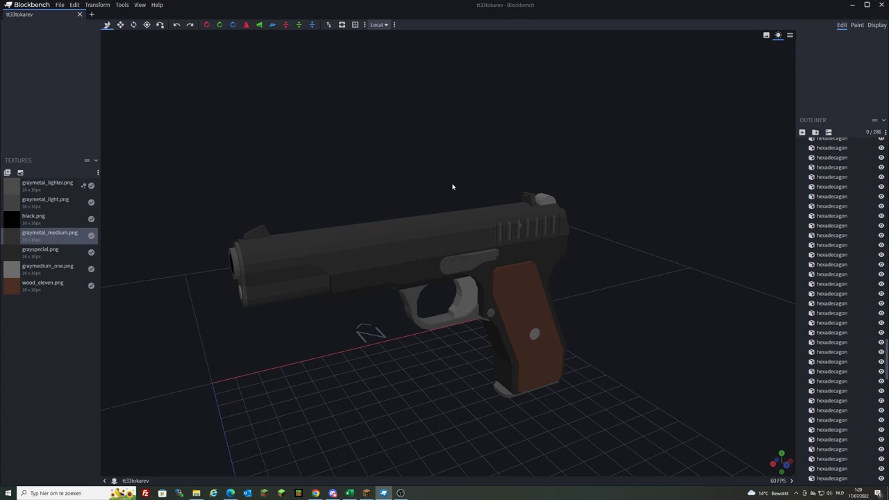
left_click_drag(452, 186, 669, 208)
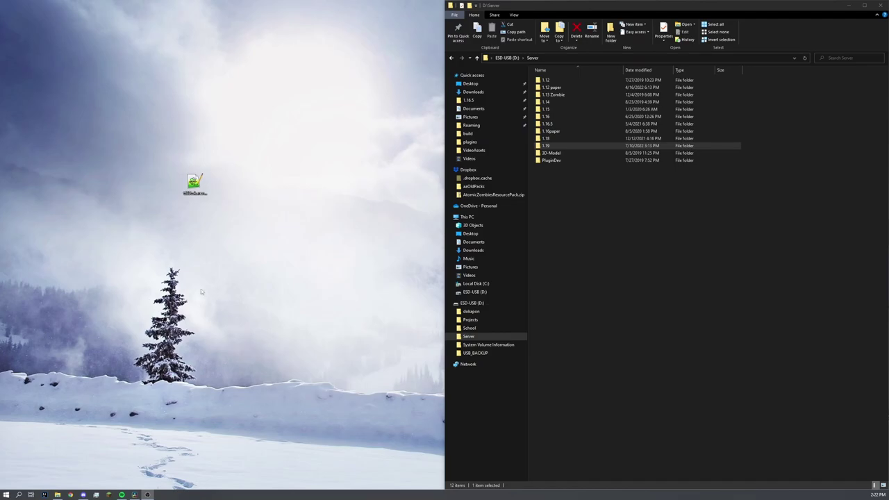
In File Explorer, copy WeaponMechanicsResourcePack.zip from the 1.19 server's plugins\WeaponMechanics folder to the desktop.
double_click(547, 146)
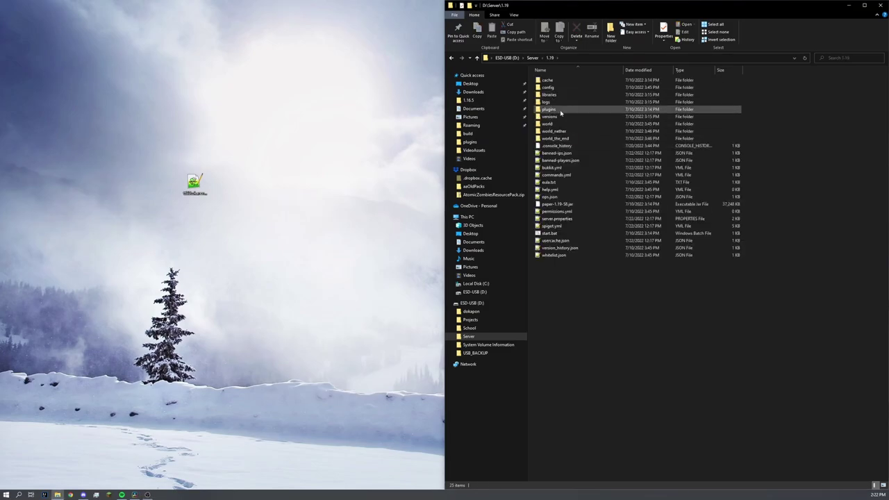
double_click(560, 109)
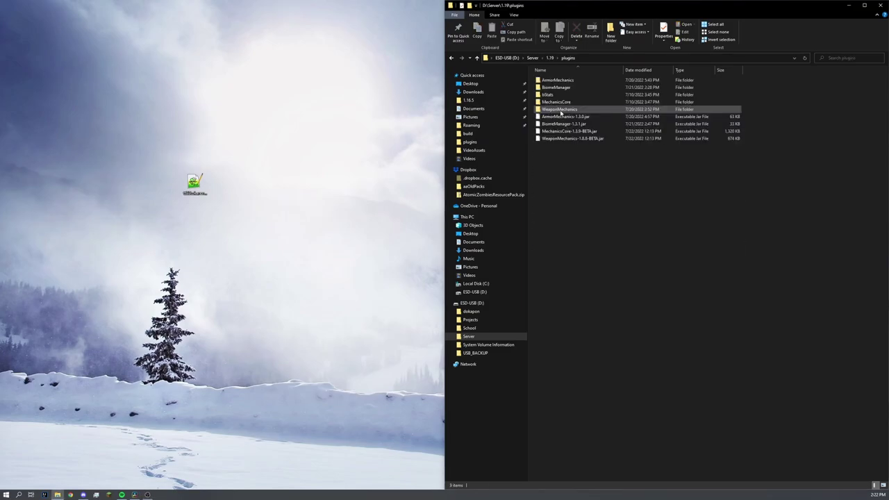
double_click(559, 110)
left_click_drag(570, 117, 229, 201)
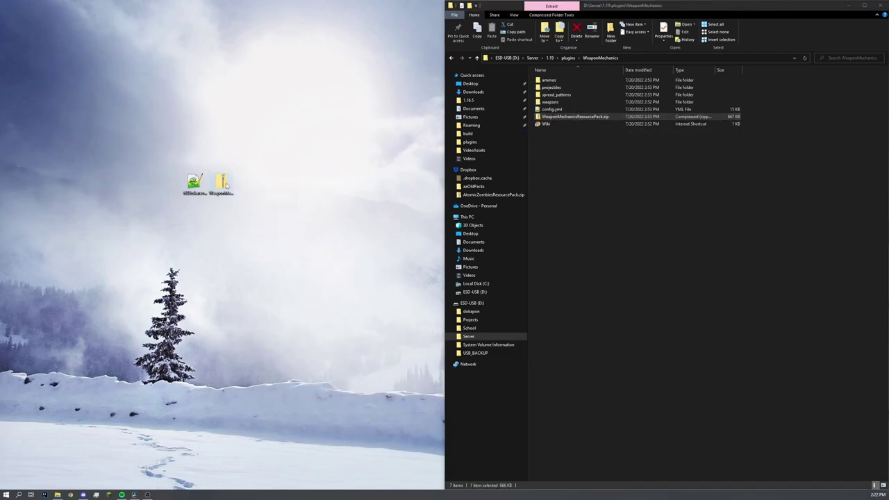
Extract the assets folder from the desktop copy of WeaponMechanicsResourcePack.zip to the desktop and close the archive.
double_click(221, 183)
mouse_move(245, 371)
left_mouse_down()
mouse_move(163, 207)
mouse_move(238, 380)
mouse_move(231, 363)
left_mouse_up()
double_click(230, 362)
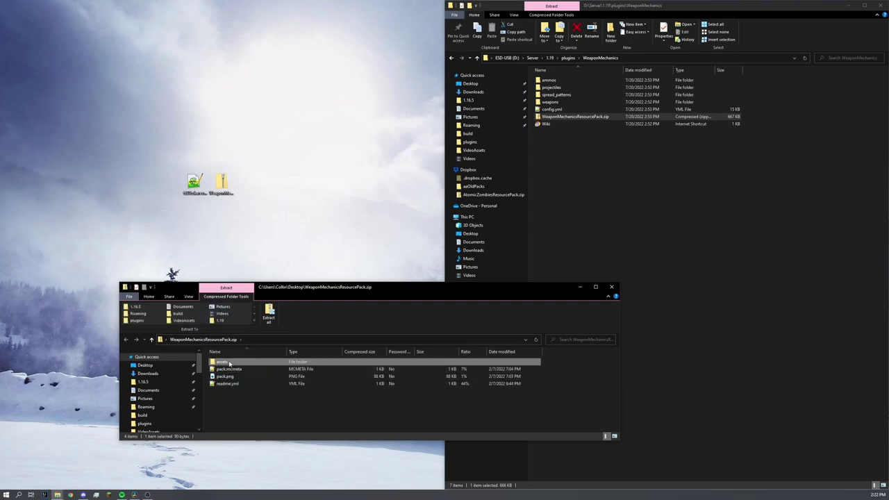
left_click(205, 340)
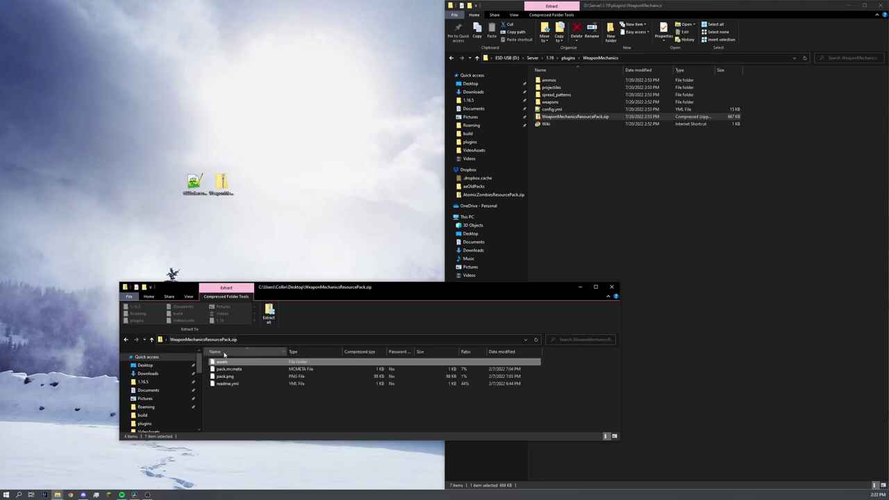
left_click_drag(221, 365, 197, 217)
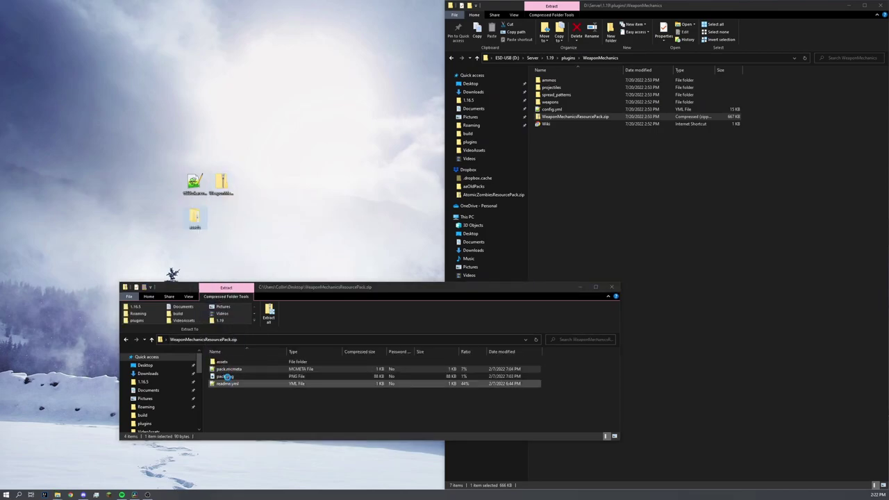
left_click(228, 376)
left_click_drag(229, 376, 287, 208)
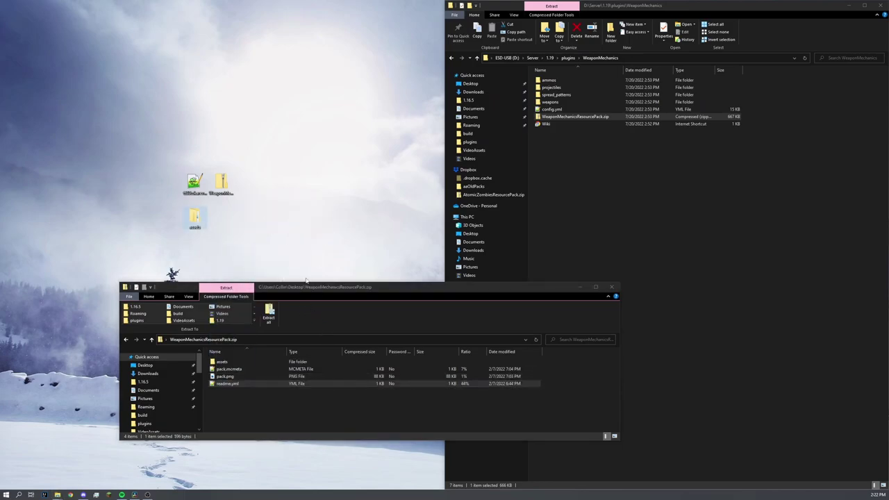
left_click_drag(315, 290, 223, 342)
left_click(519, 341)
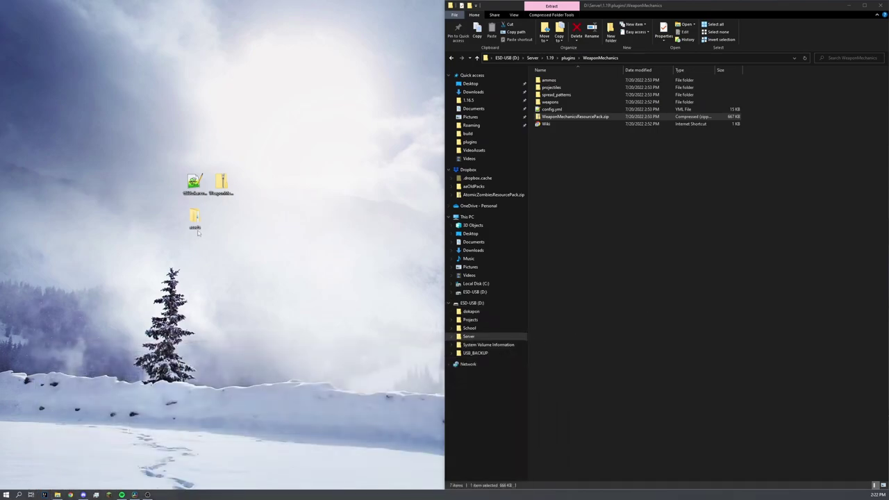
Open the extracted assets folder in a maximized window and go to minecraft\models\item.
double_click(195, 220)
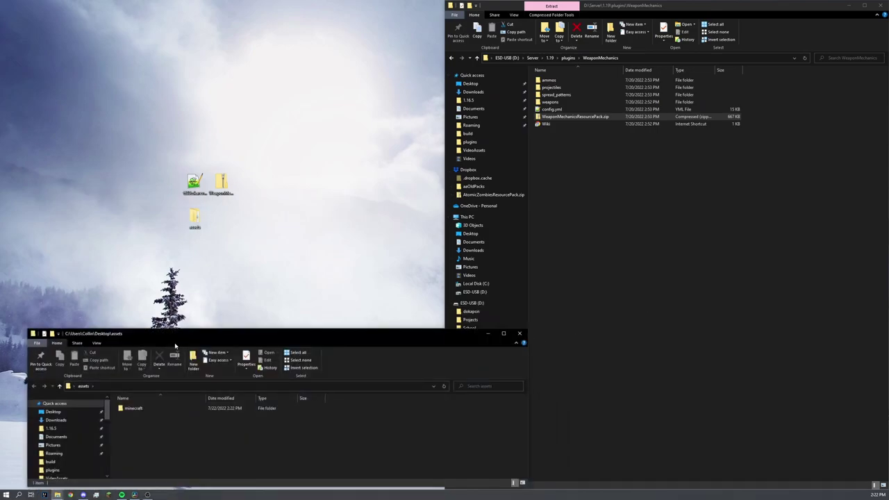
left_click_drag(164, 334, 169, 187)
double_click(142, 259)
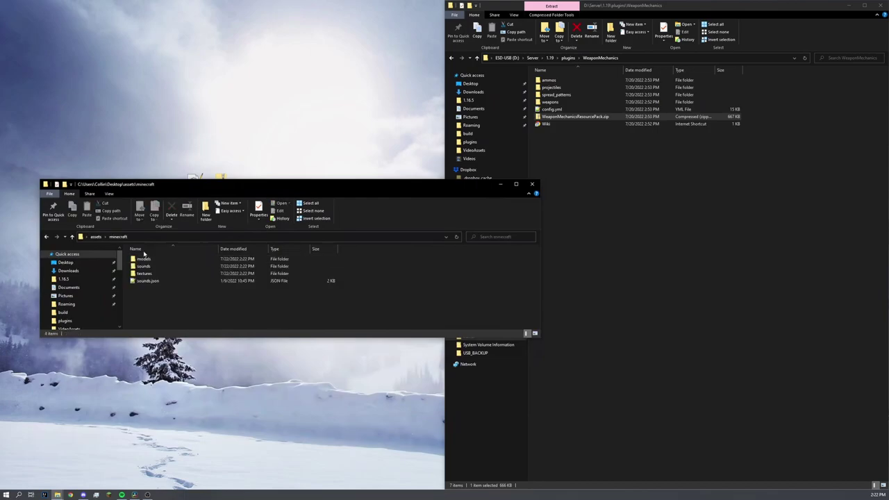
left_click(516, 184)
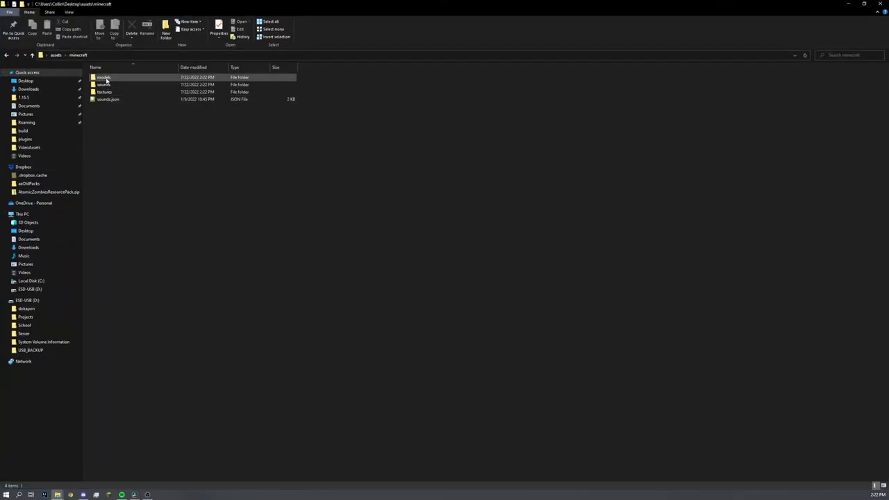
double_click(104, 77)
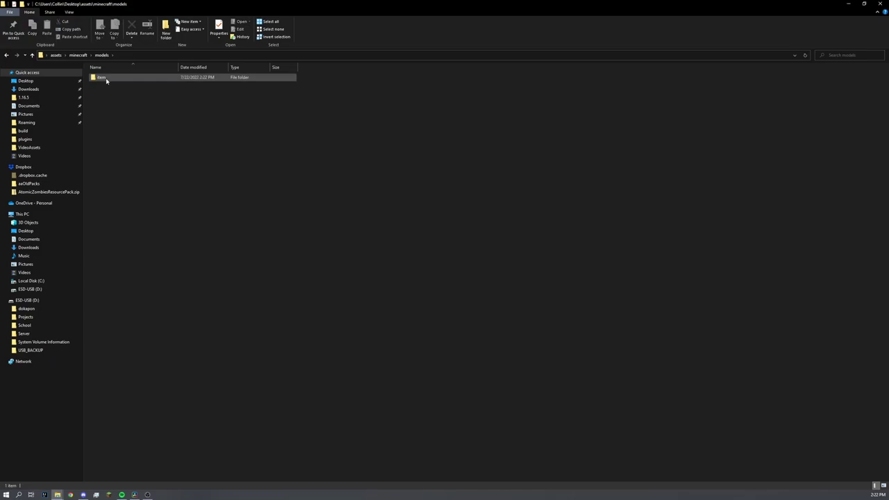
double_click(104, 77)
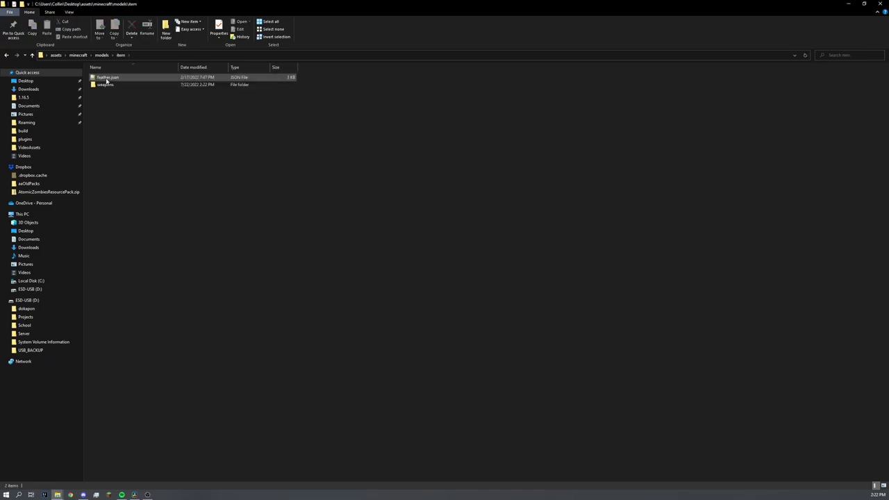
Open feather.json in Notepad++ and review its custom_model_data overrides from the uzi entries through combatknife.
left_click(106, 79)
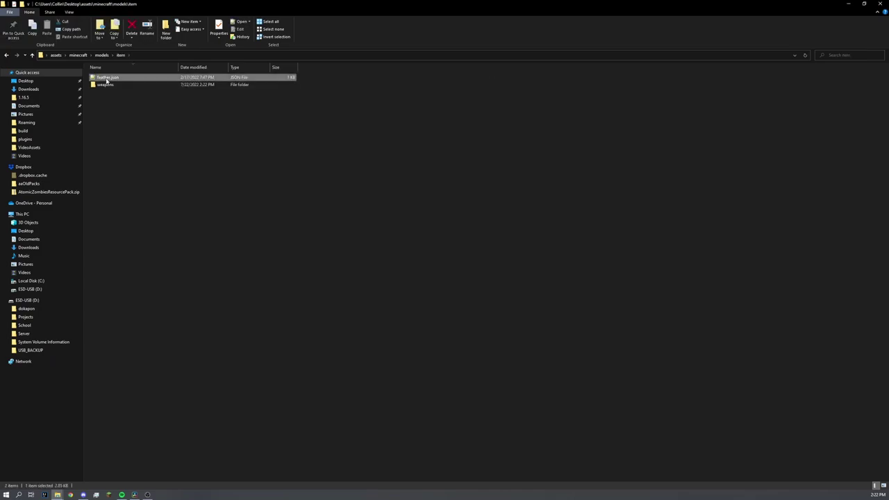
right_click(106, 81)
left_click(34, 95)
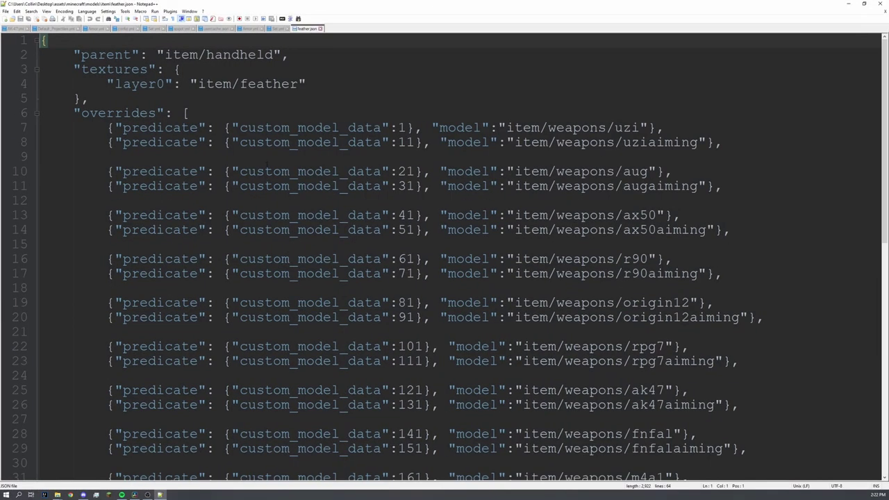
scroll(444, 257, "down", 8)
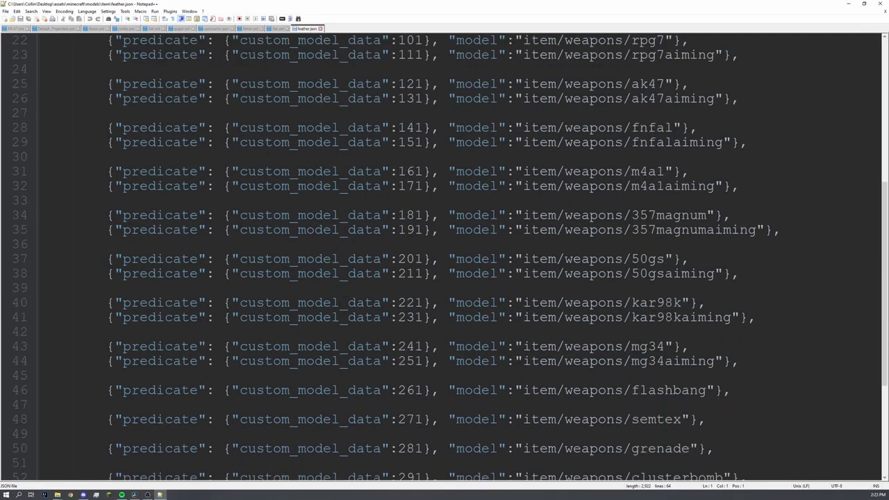
scroll(445, 257, "down", 3)
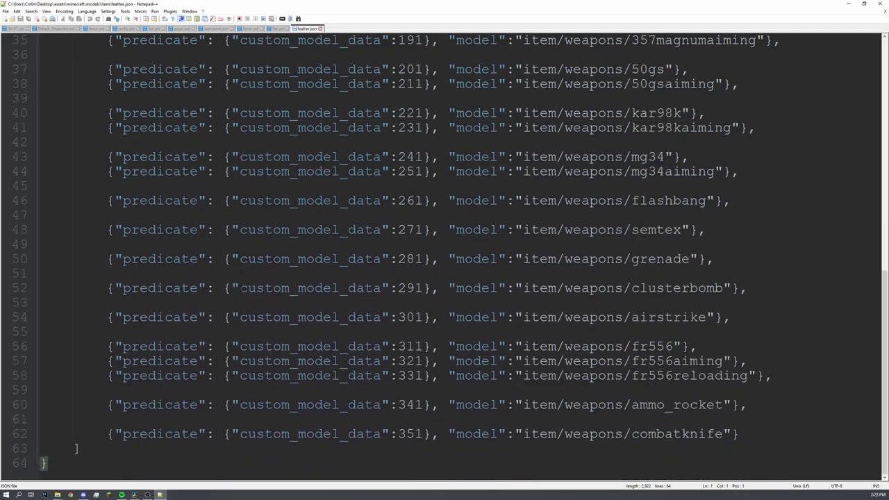
scroll(444, 257, "up", 5)
scroll(452, 440, "down", 5)
scroll(444, 257, "up", 11)
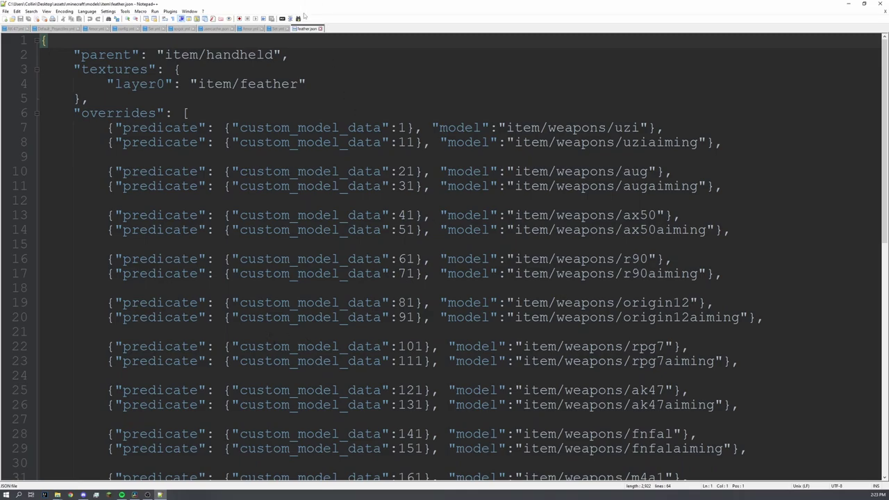
Go back to the item folder in File Explorer and open its weapons subfolder.
left_click_drag(329, 6, 518, 256)
left_click(130, 111)
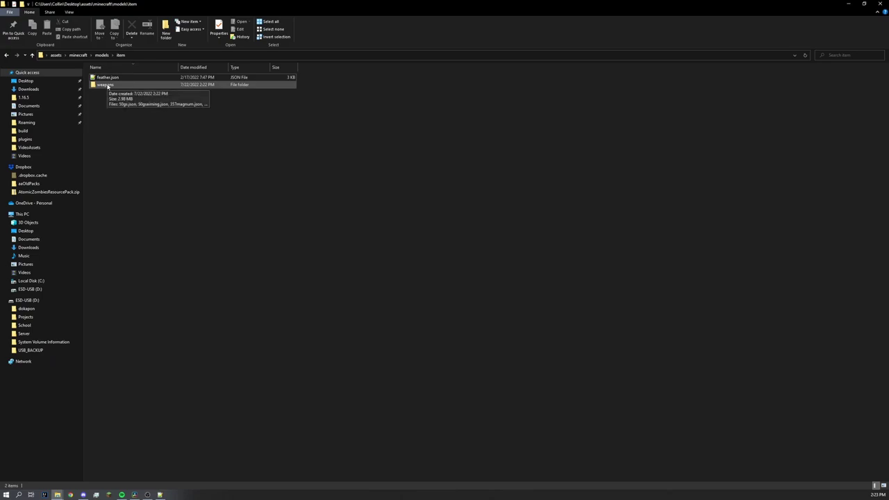
double_click(105, 84)
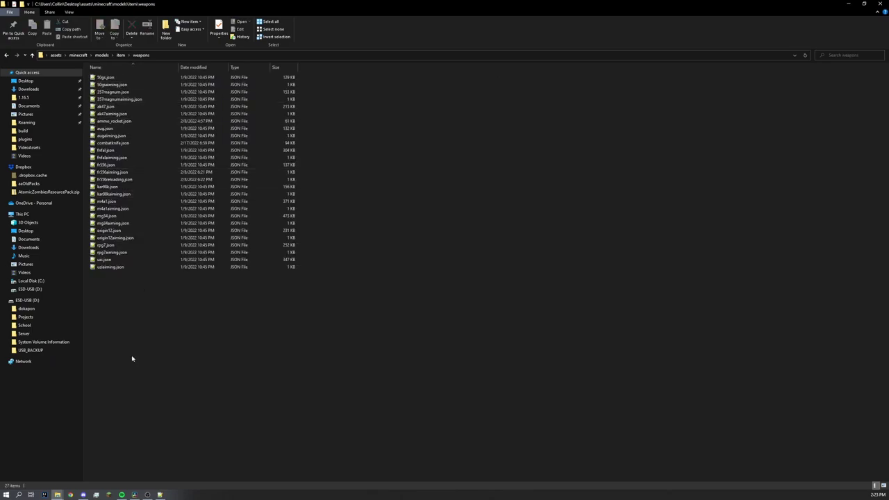
Move the exported tt33tokarev.json from the desktop into the weapons folder.
left_click_drag(149, 359, 158, 336)
left_click_drag(238, 4, 497, 145)
left_click(187, 181)
left_click_drag(193, 182, 658, 248)
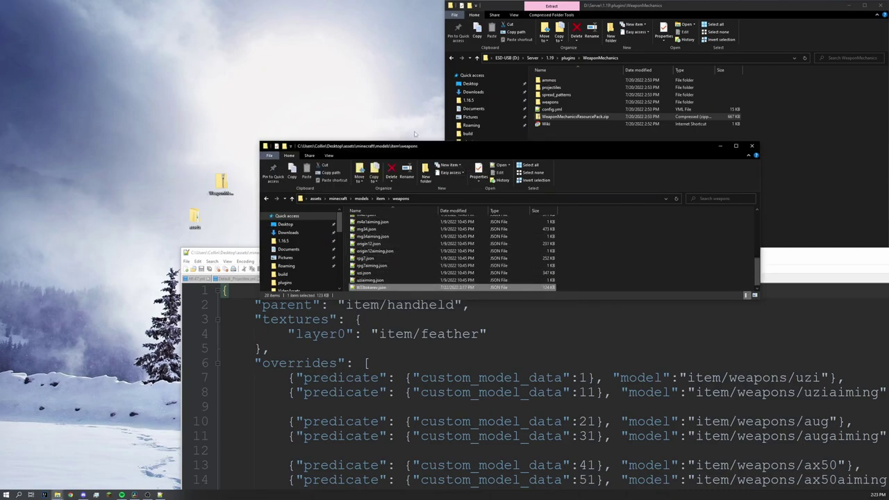
left_click_drag(402, 142, 403, 0)
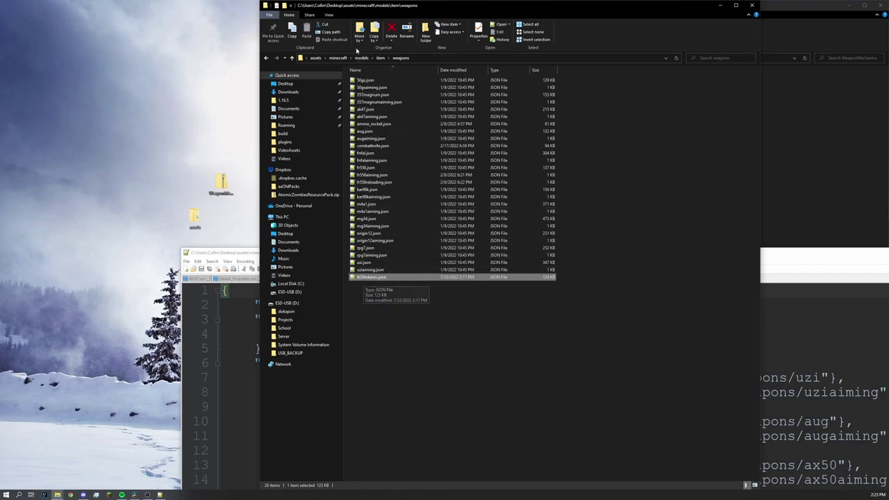
left_click(373, 278)
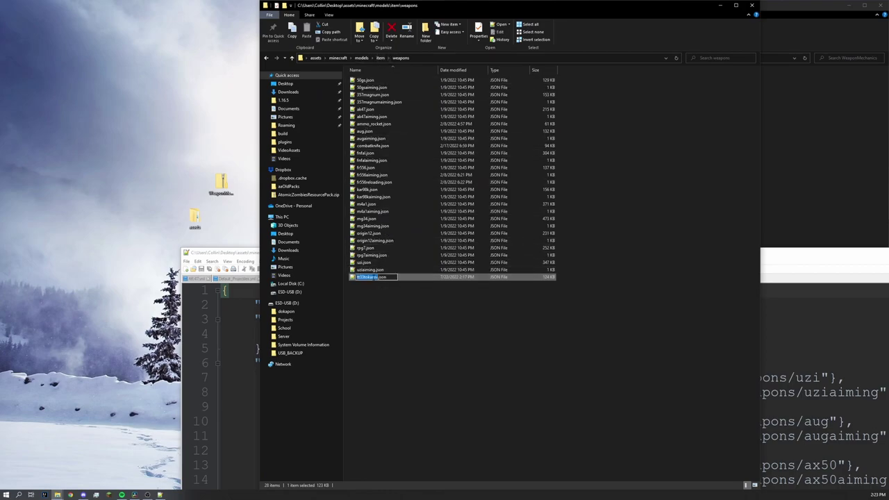
left_click(417, 328)
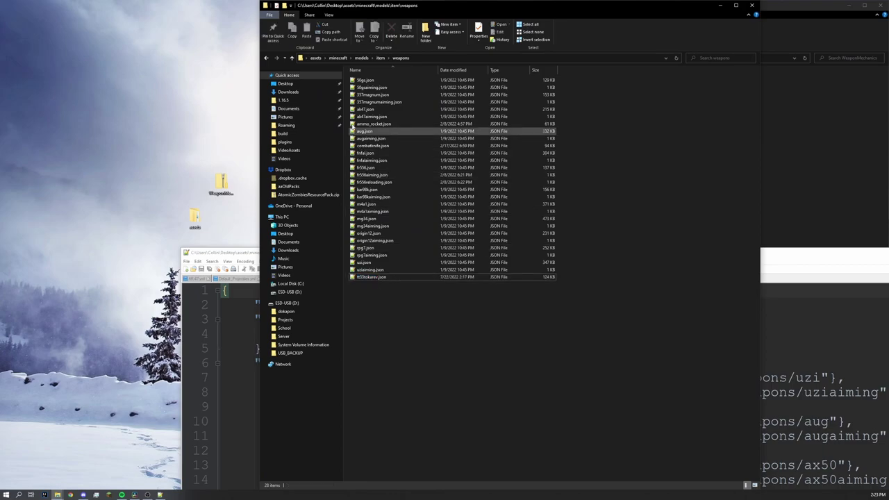
Open feather.json from the item folder in a maximized window and go to its last override, combatknife.
left_click(381, 58)
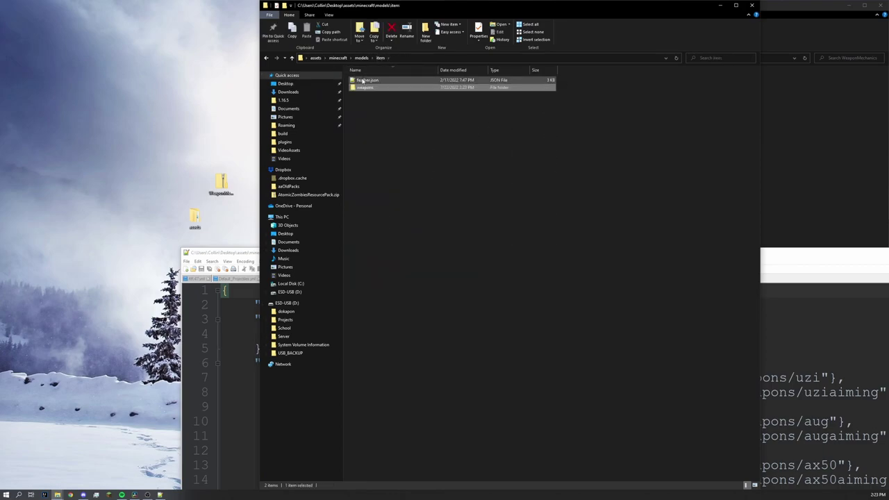
double_click(362, 81)
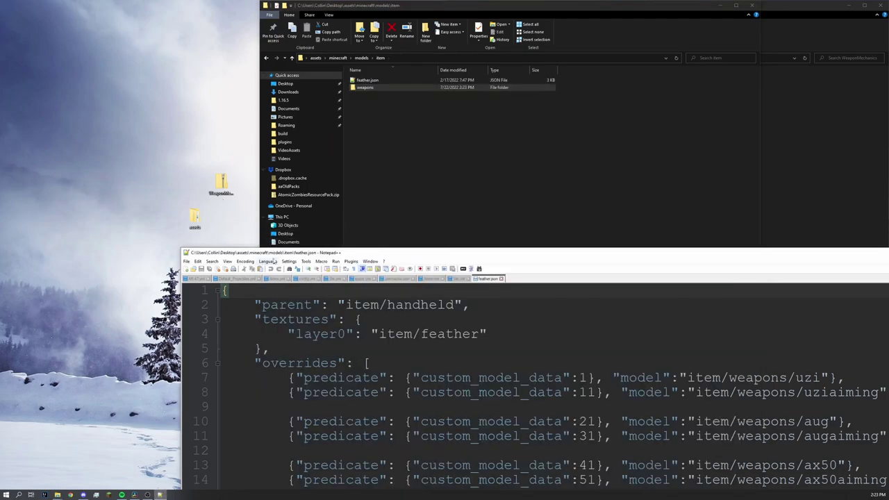
left_click_drag(259, 254, 124, 0)
scroll(196, 102, "down", 11)
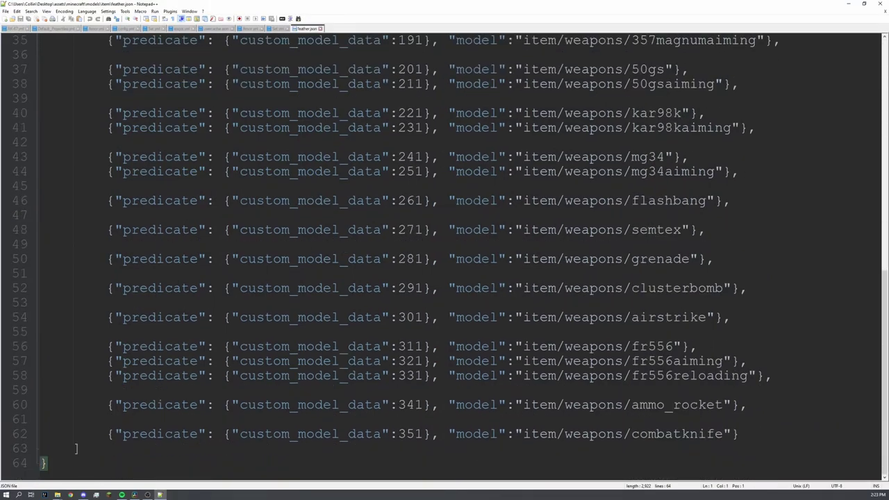
left_click(752, 433)
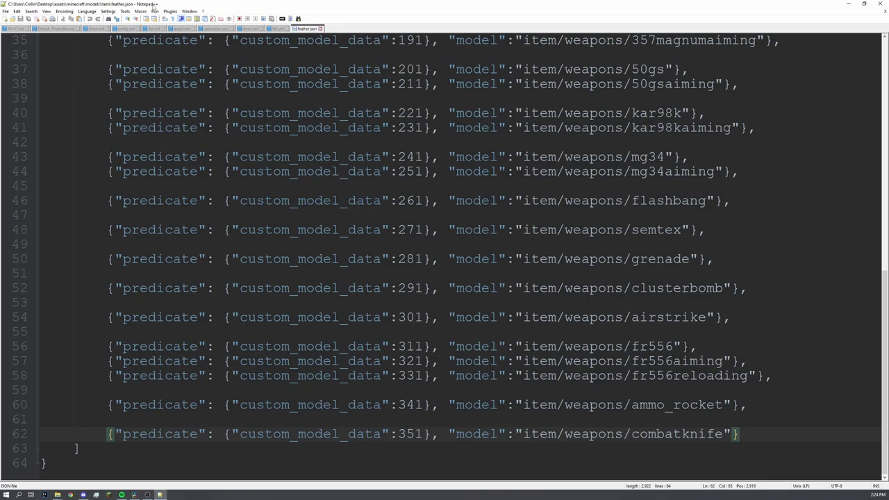
Close feather.json in Notepad++ and open it in Visual Studio instead.
left_click_drag(155, 7, 179, 151)
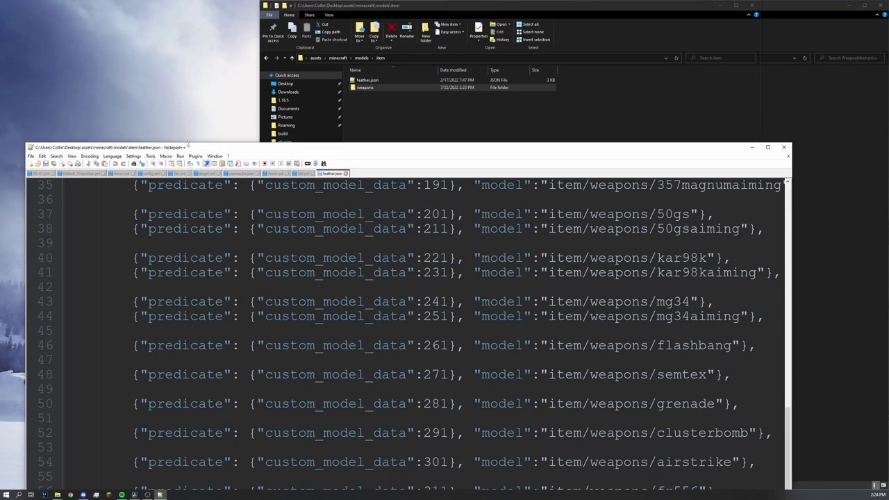
left_click(785, 148)
right_click(370, 81)
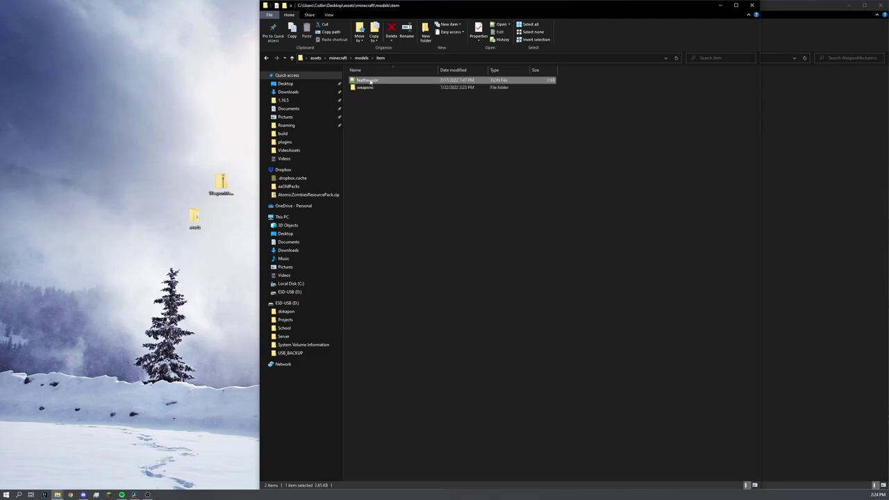
mouse_move(308, 118)
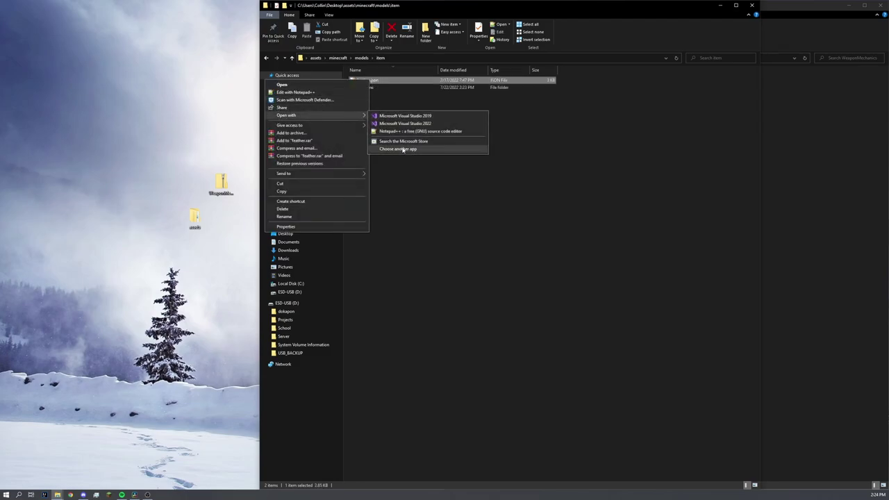
left_click(412, 245)
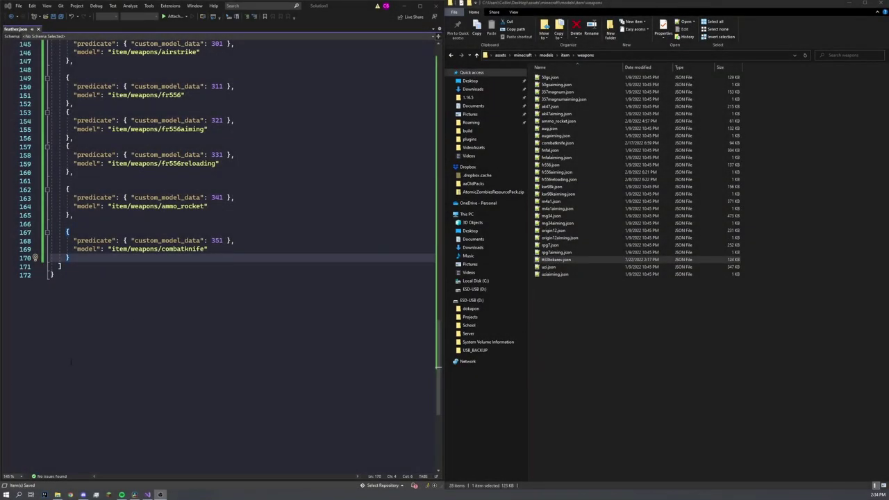
Select the whole combatknife override block at the end of feather.json, from its opening to its closing brace.
left_click(200, 216)
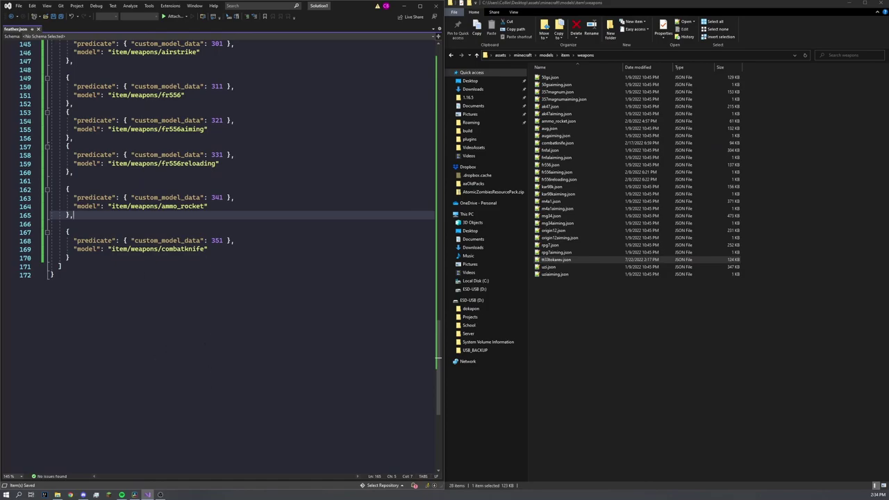
left_click(89, 248)
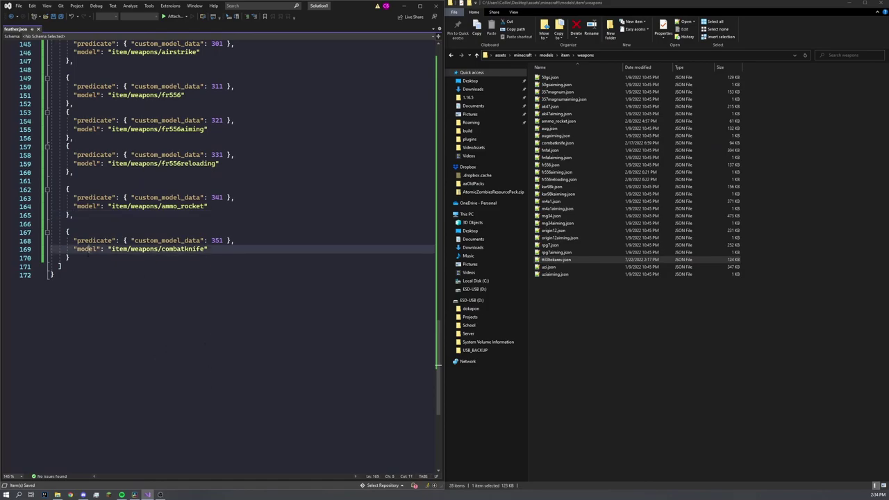
left_click(85, 259)
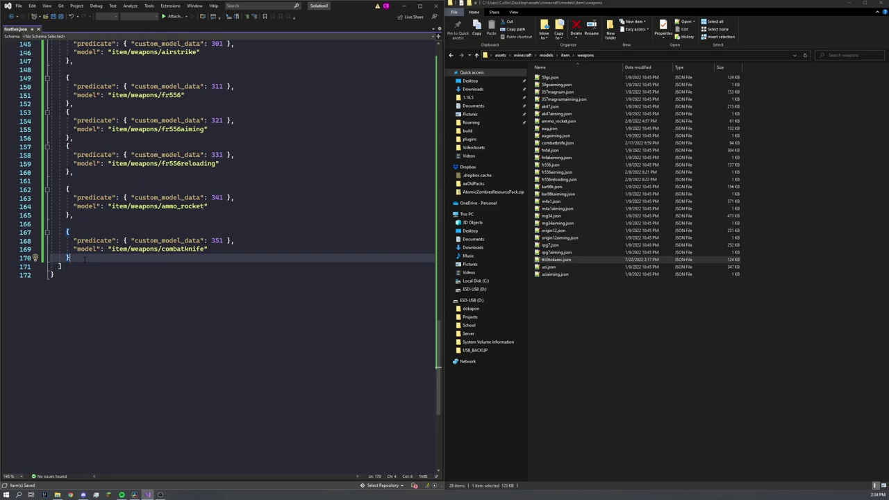
left_click_drag(82, 258, 66, 232)
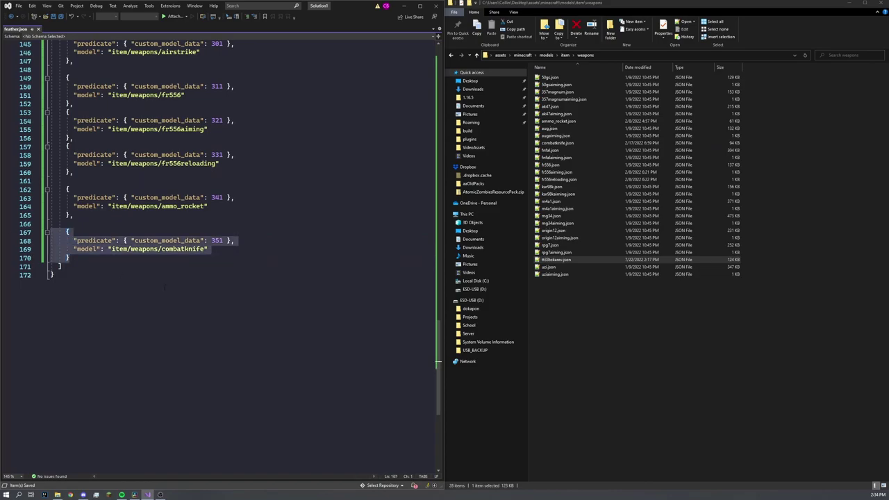
scroll(73, 278, "up", 3)
type("\"tt33tokarev\"")
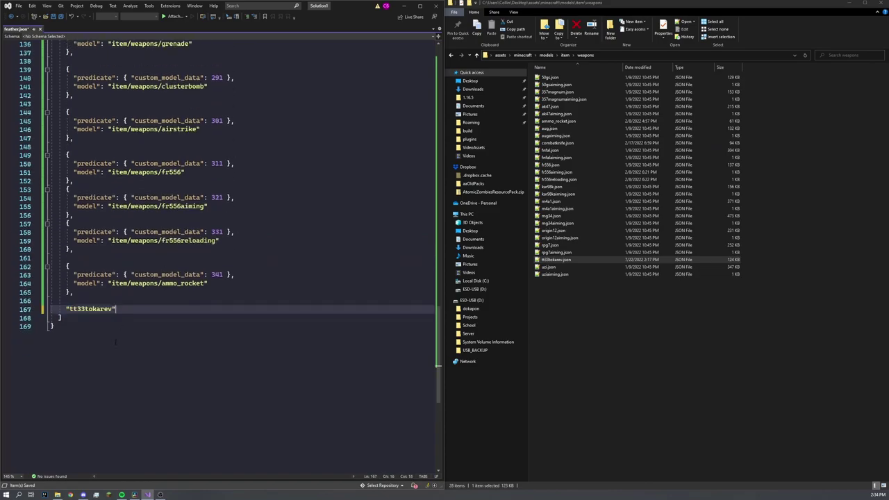
key("ctrl+z")
key("ctrl+z")
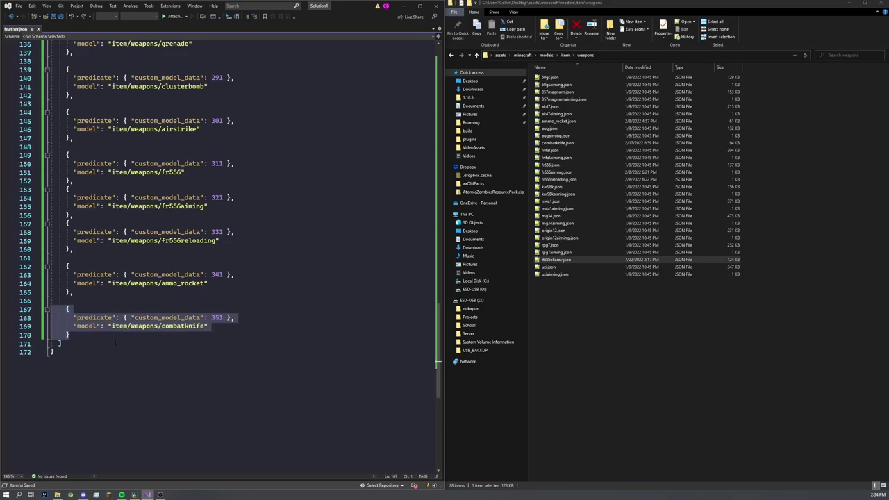
Add a comma after the combatknife override and paste a copy of the block below it, separated by a blank line.
left_click(120, 339)
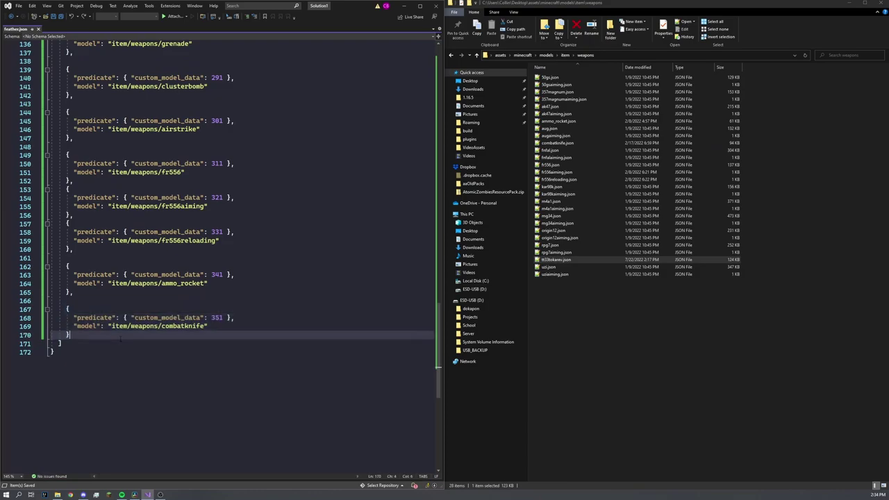
type(",")
key("Return")
key("Return")
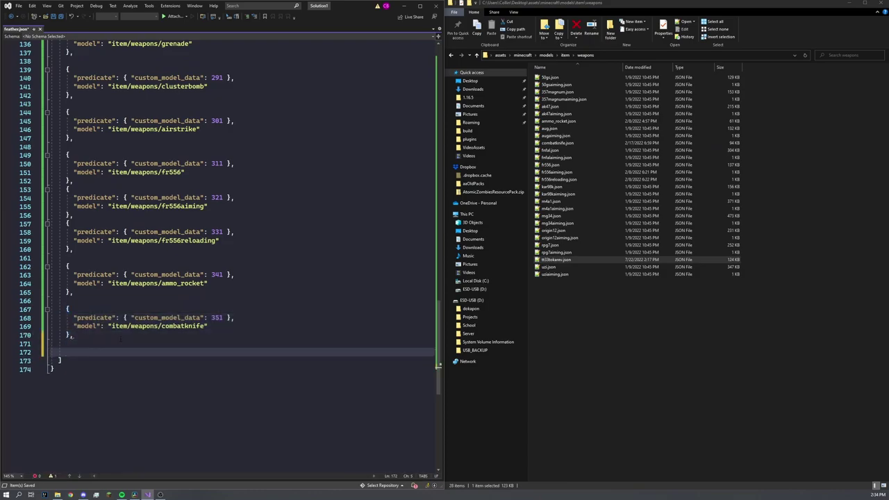
type("{   \"predicate\": { \"custom_model_data\": 351 },   \"model\": \"item/weapons/combatknife\" }")
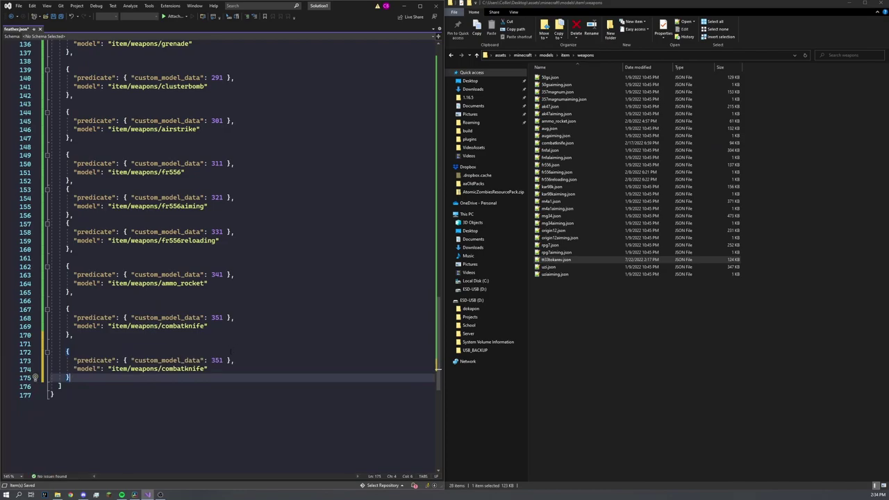
Set the custom_model_data of the duplicated last override to 361.
left_click(217, 361)
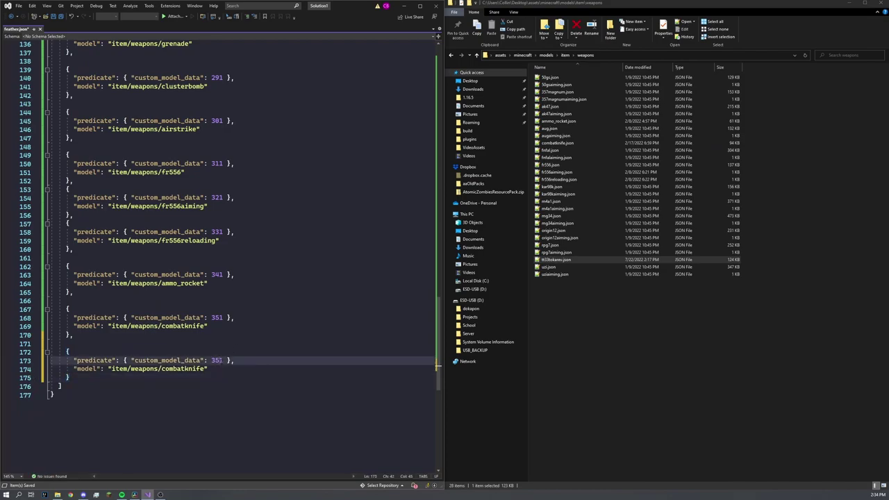
key("Up")
key("Up")
key("Up")
key("Up")
key("Up")
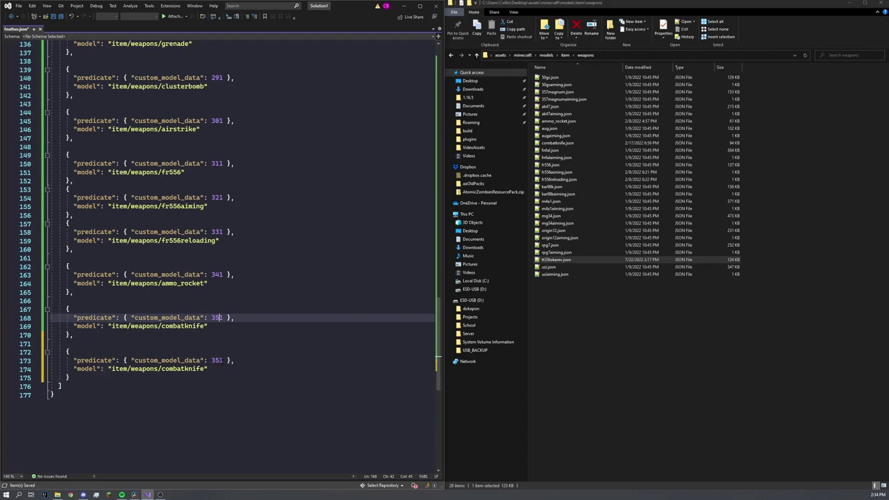
key("Down")
key("Down")
key("Down")
key("Down")
key("Down")
key("BackSpace")
type("6")
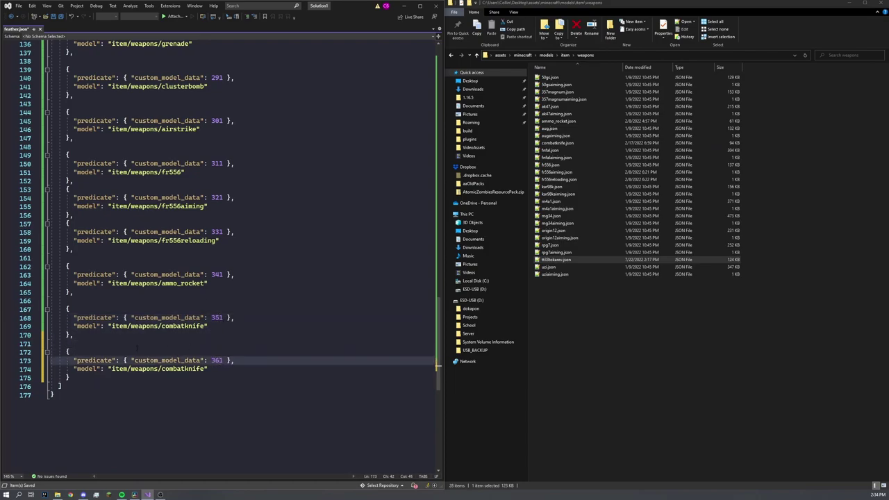
left_click(136, 347)
key("Return")
key("Return")
key("Up")
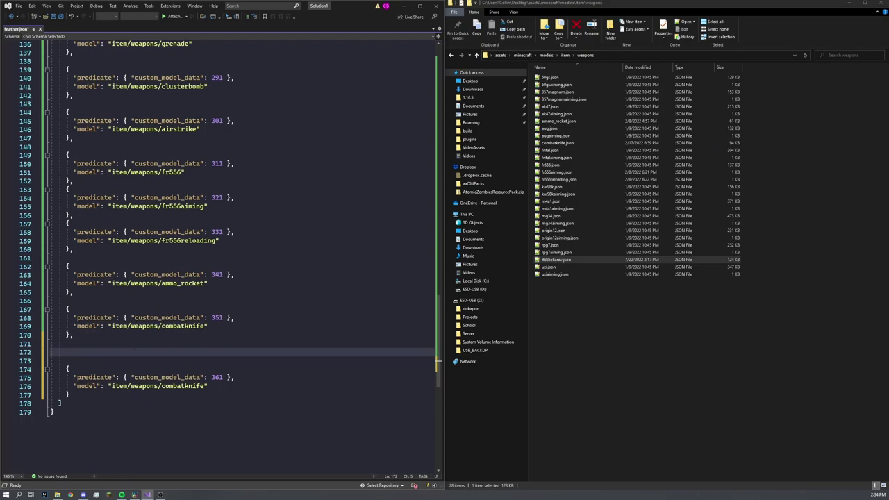
key("BackSpace")
key("BackSpace")
key("Down")
key("Down")
key("Down")
key("Down")
key("Down")
key("Up")
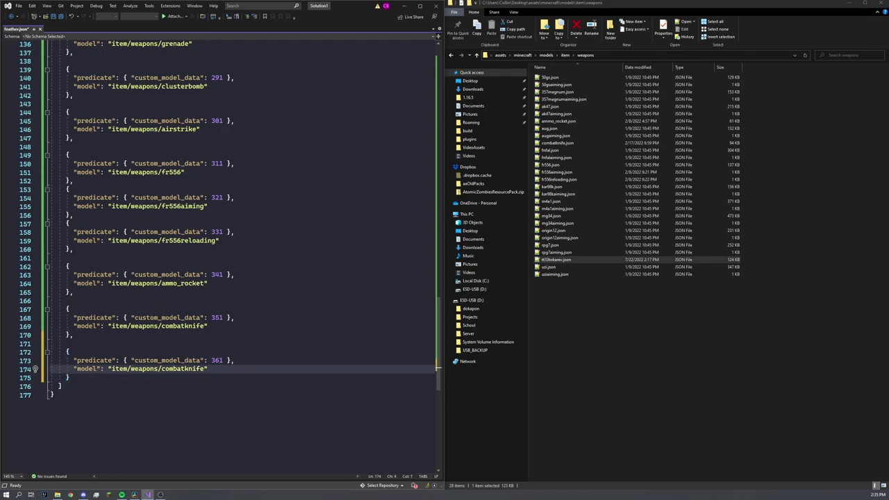
Copy the tt33tokarev file name from the weapons folder and set the new override's model to item/weapons/tt33tokarev.
left_click(554, 261)
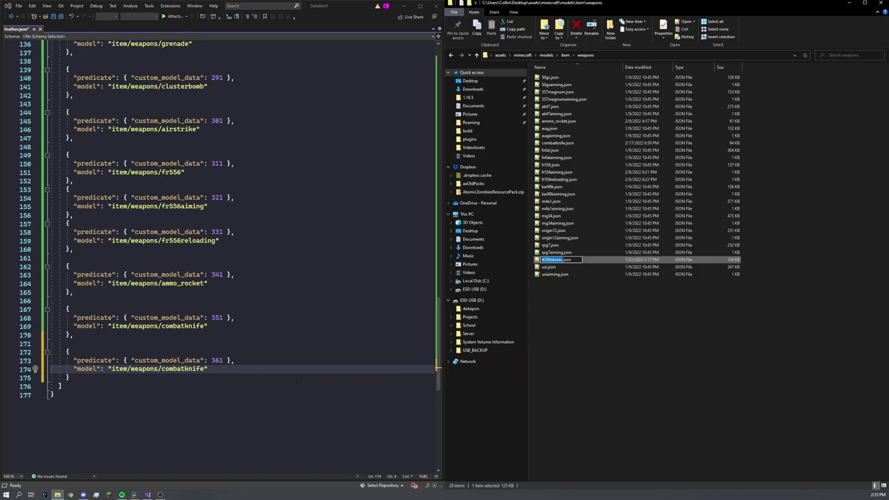
left_click(204, 363)
key("Down")
key("BackSpace")
key("BackSpace")
key("BackSpace")
key("BackSpace")
key("BackSpace")
key("BackSpace")
key("BackSpace")
key("BackSpace")
key("BackSpace")
key("BackSpace")
key("BackSpace")
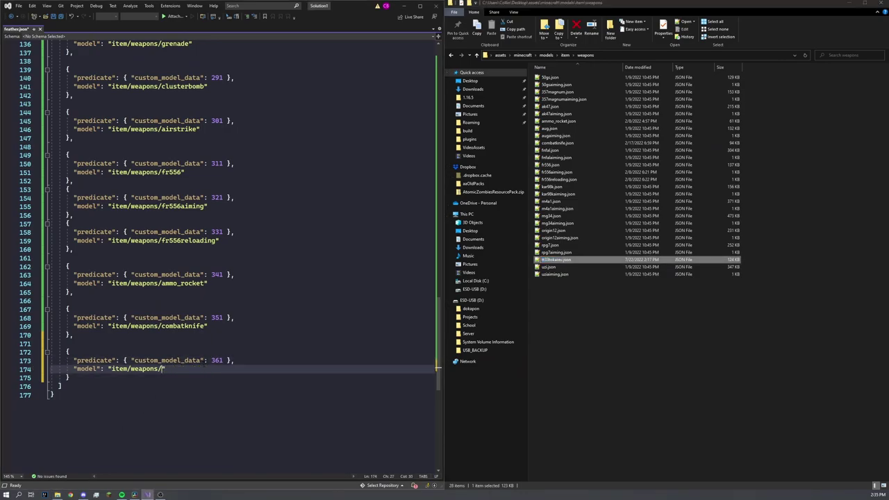
type("tt33tokarev")
left_click(280, 307)
Look over the earlier overrides in feather.json and save the file.
left_click(115, 334)
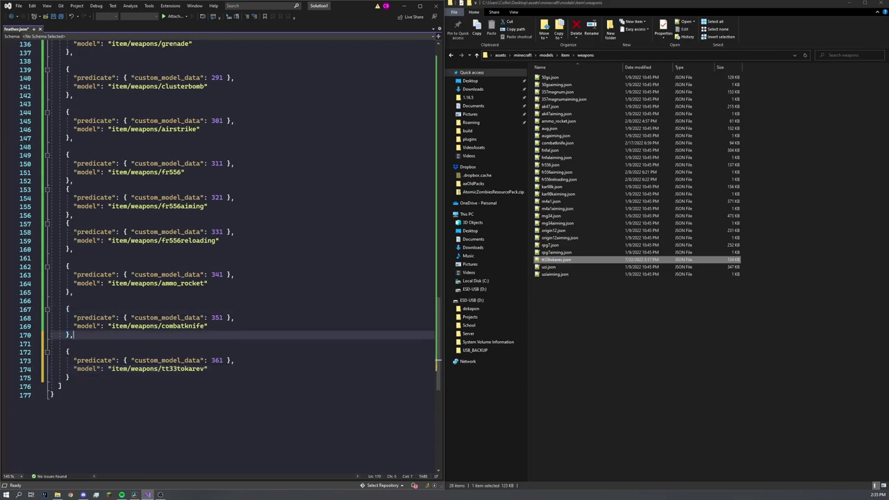
scroll(107, 379, "up", 20)
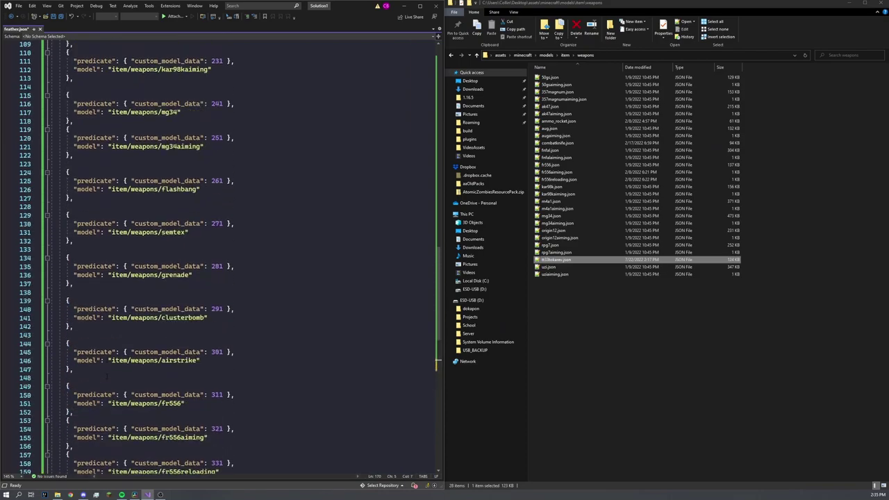
scroll(107, 375, "up", 20)
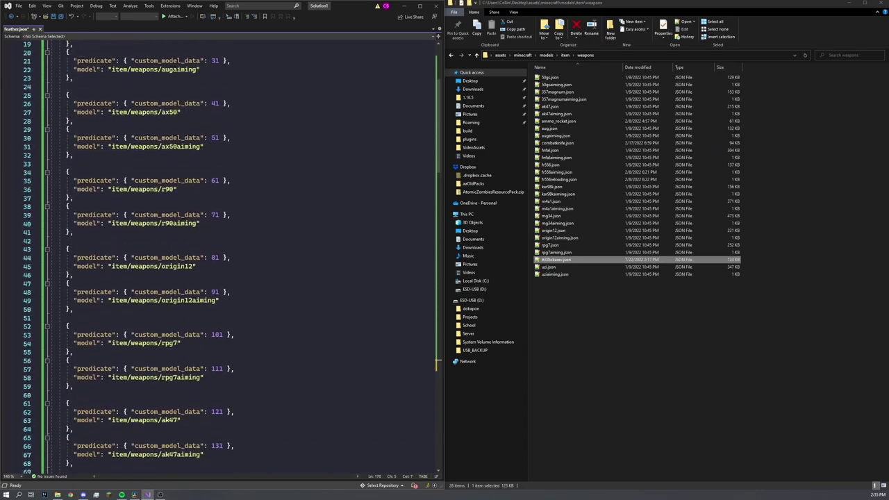
scroll(107, 376, "down", 20)
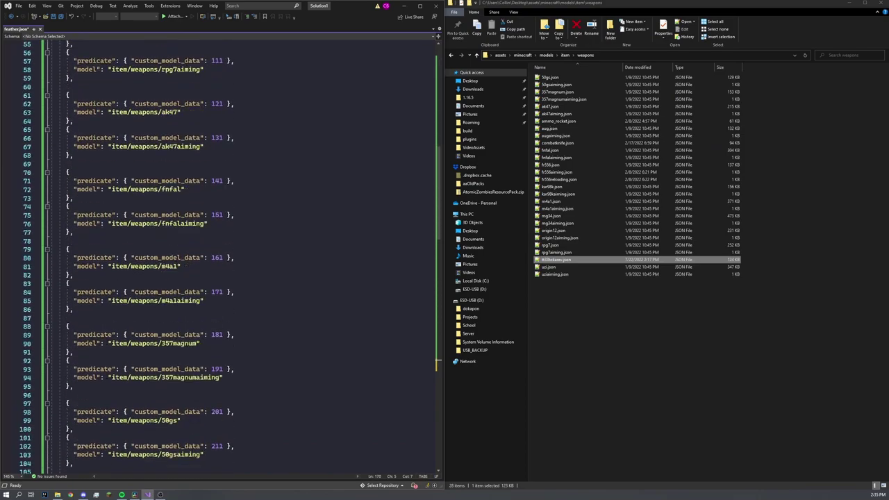
key("ctrl+s")
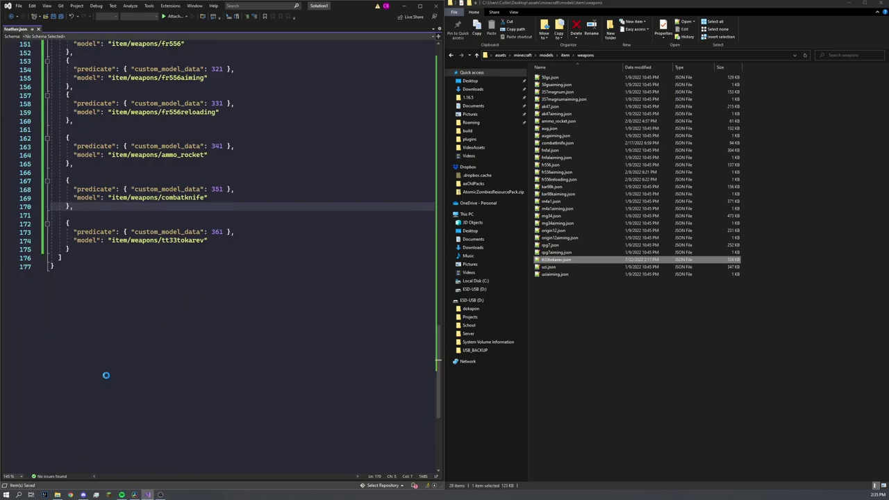
Compress the desktop's assets folder, pack.png and the two files below them into a single zip archive.
left_click(404, 9)
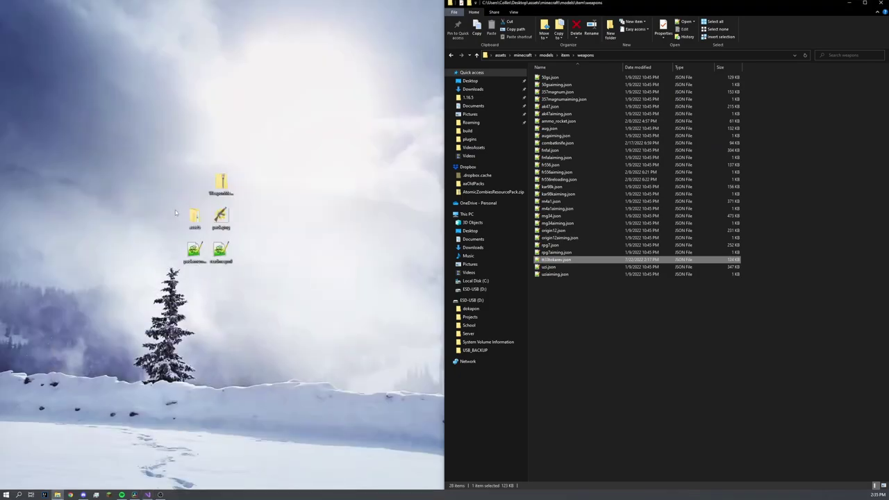
left_click_drag(161, 193, 202, 215)
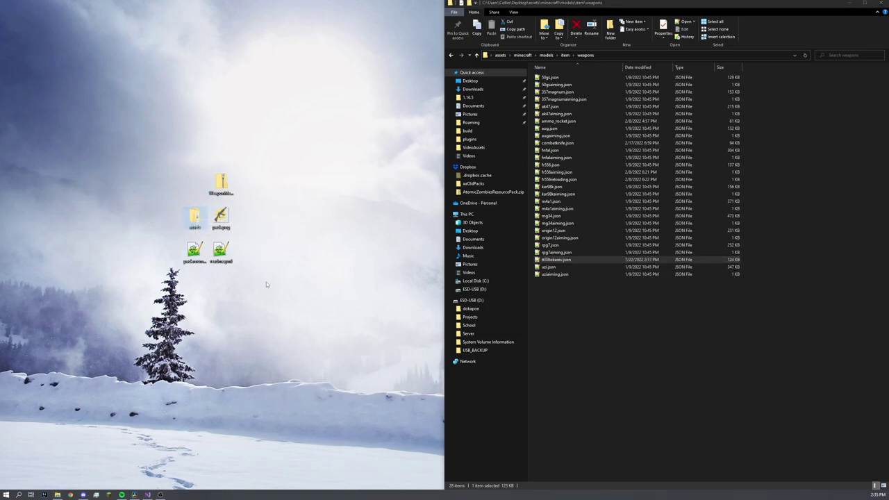
left_click_drag(266, 284, 171, 209)
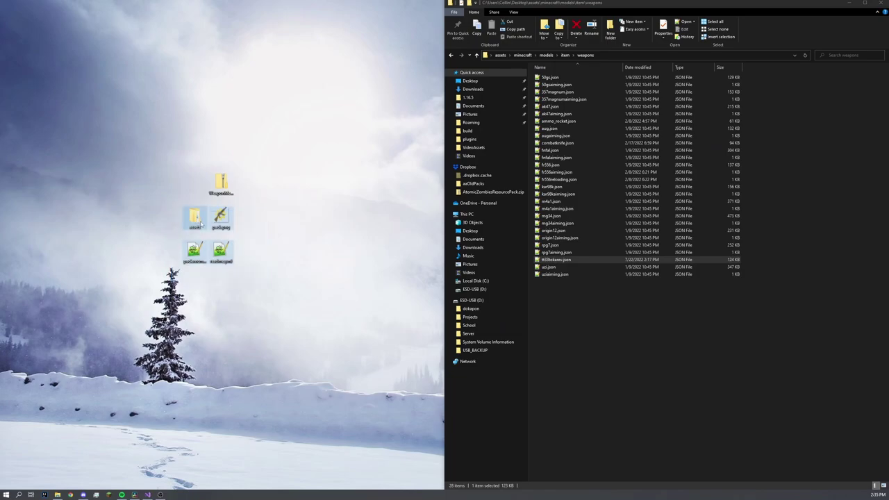
right_click(201, 222)
mouse_move(125, 293)
left_click(241, 300)
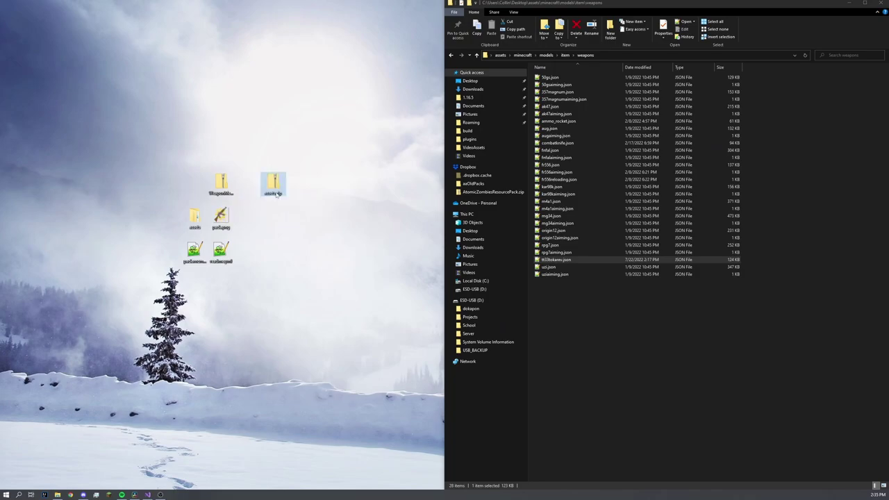
Name the new zip archive ModifiedWeapons.
type("Mods")
type("ifiedWeapons.zip")
key("Return")
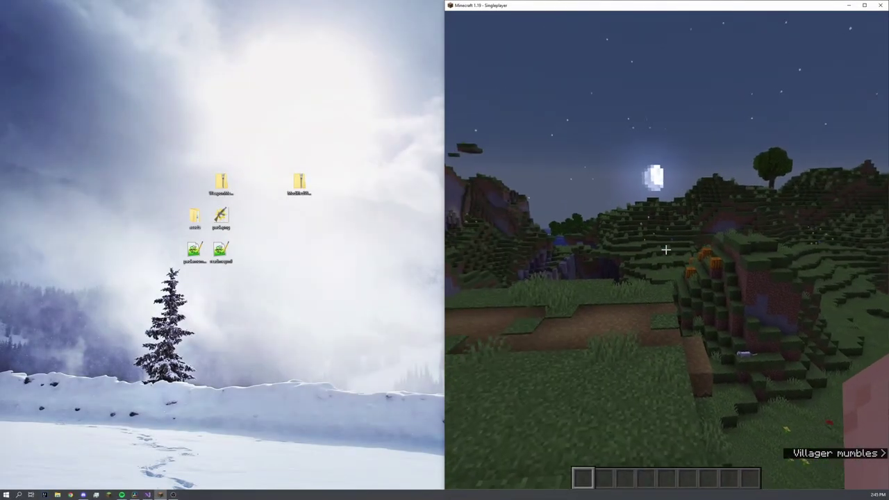
In Minecraft 1.19, set the world time to day and open the resource pack selection.
type("/time set day")
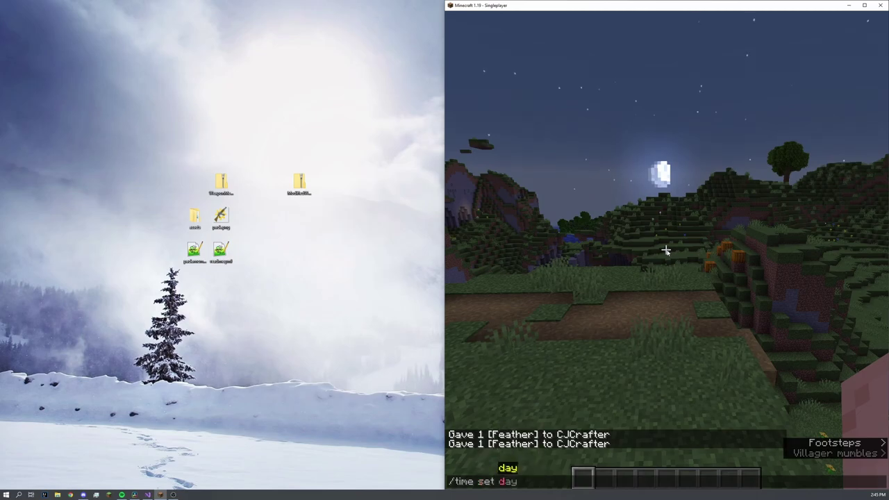
key("Return")
key("Escape")
left_click(611, 225)
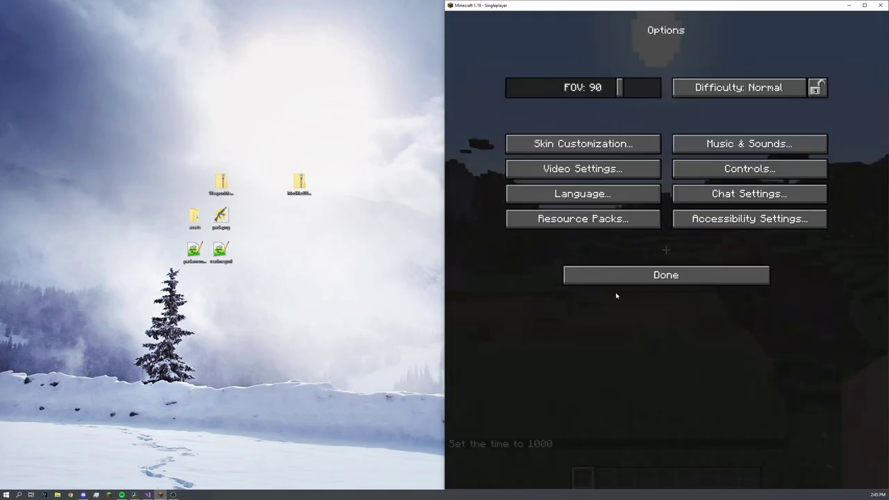
left_click(591, 221)
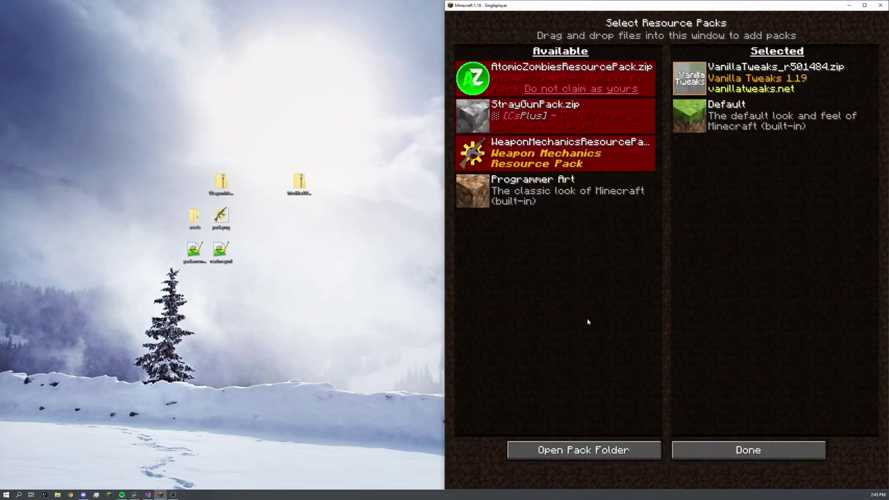
Open the game's resource pack folder and move ModifiedWeapons.zip from the desktop into it.
left_click(579, 452)
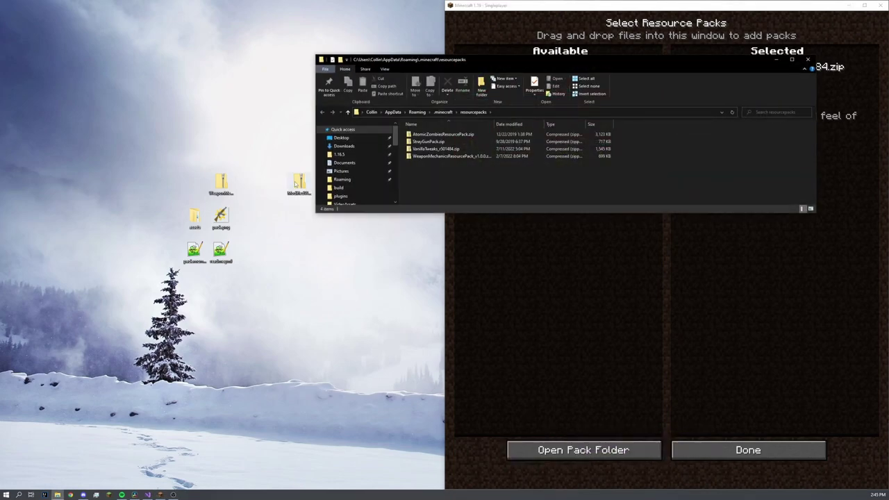
left_click_drag(292, 184, 430, 183)
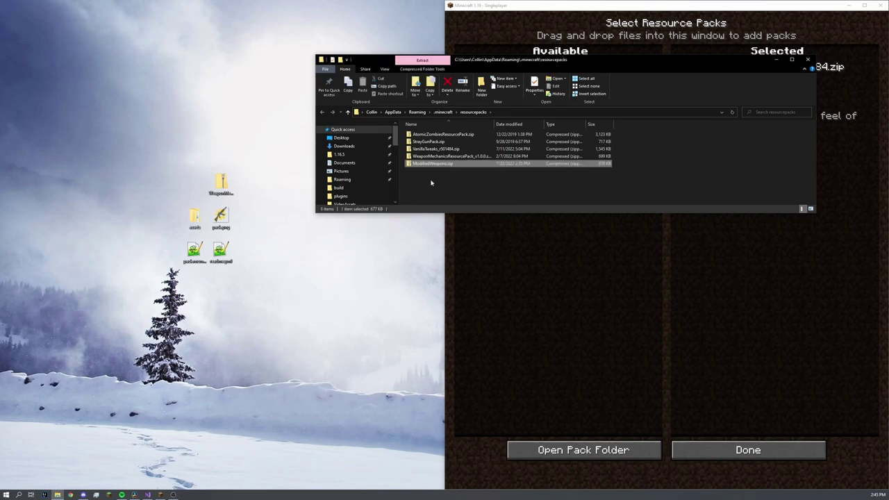
left_click(540, 342)
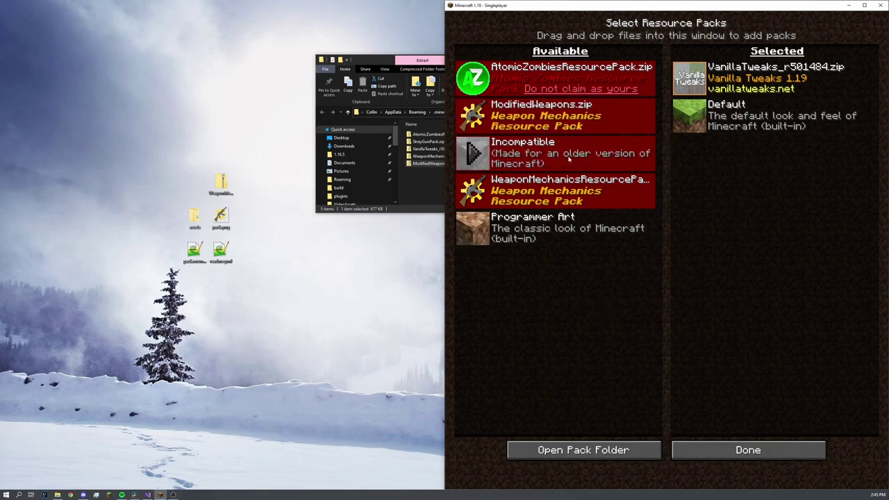
Enable the ModifiedWeapons.zip resource pack despite its older version, apply it and return to the world with the game window maximized.
mouse_move(473, 115)
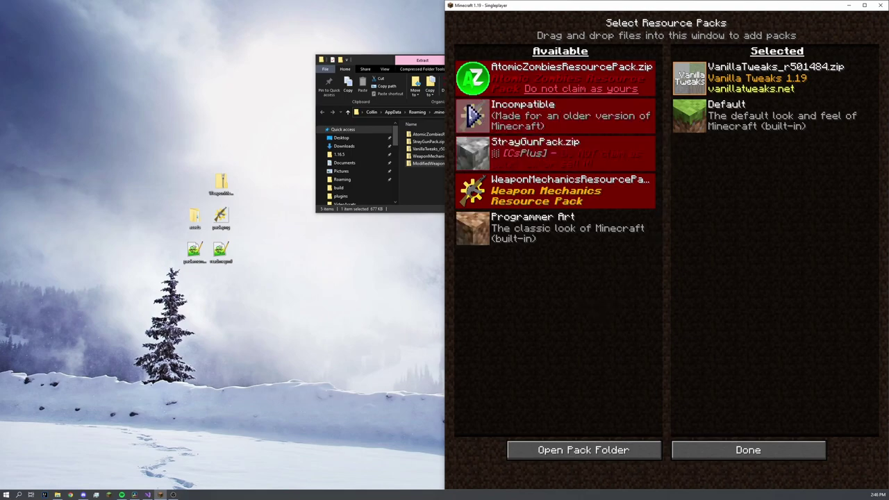
left_click(473, 116)
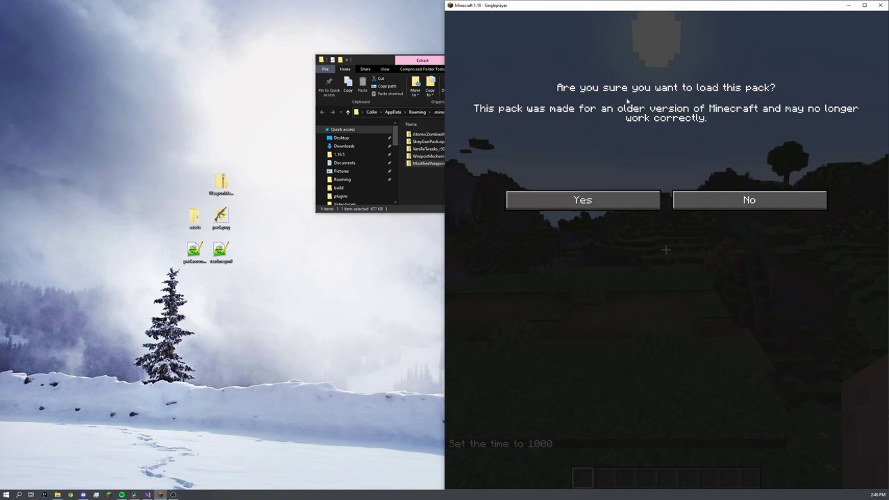
left_click(566, 200)
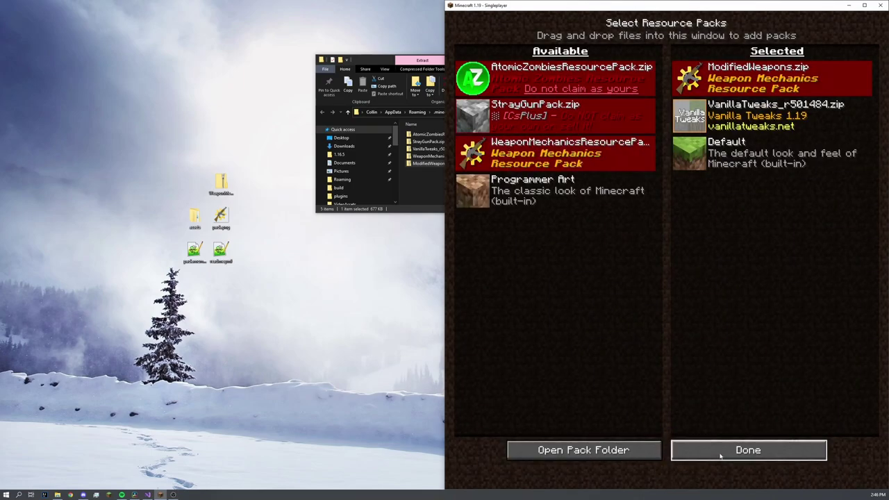
left_click(746, 450)
double_click(681, 8)
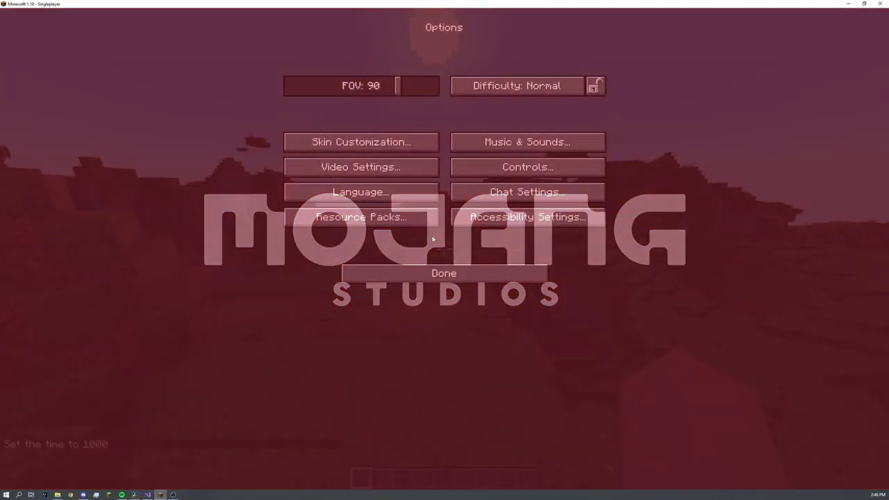
left_click(436, 274)
left_click(444, 146)
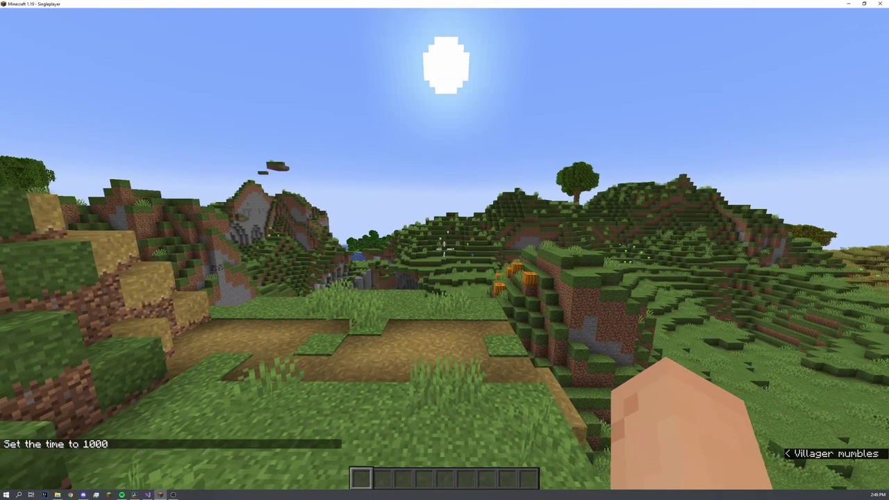
key("e")
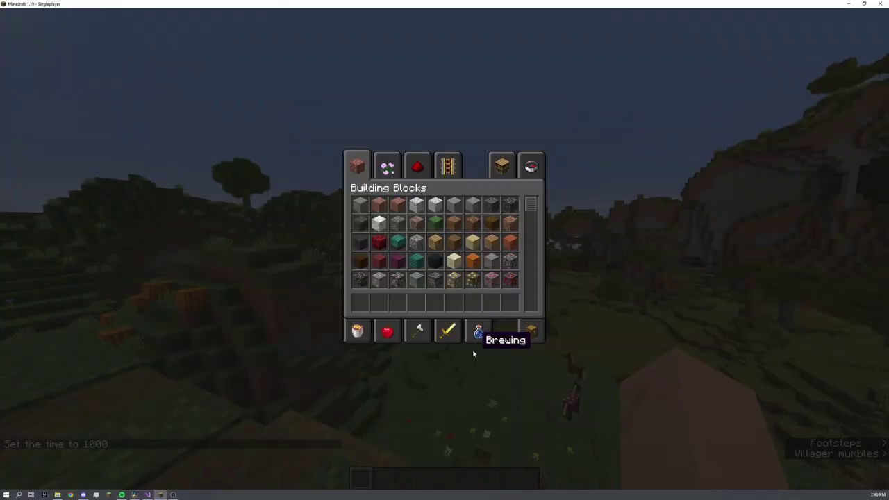
key("e")
key("w")
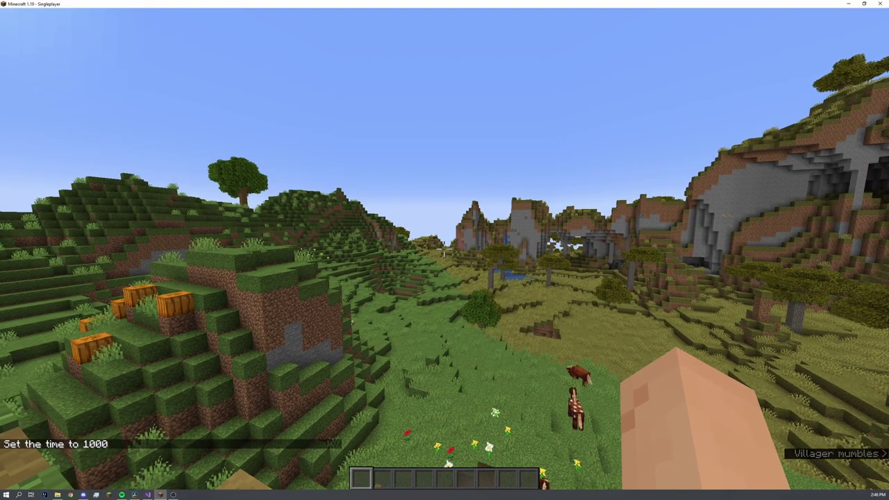
Give the player one feather with CustomModelData 651 through the /give command.
type("/give CJCrafter")
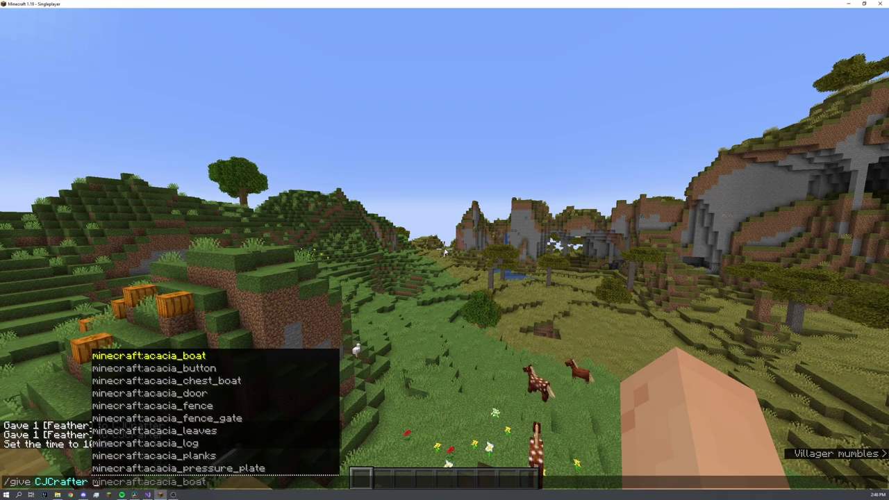
type(" feathe")
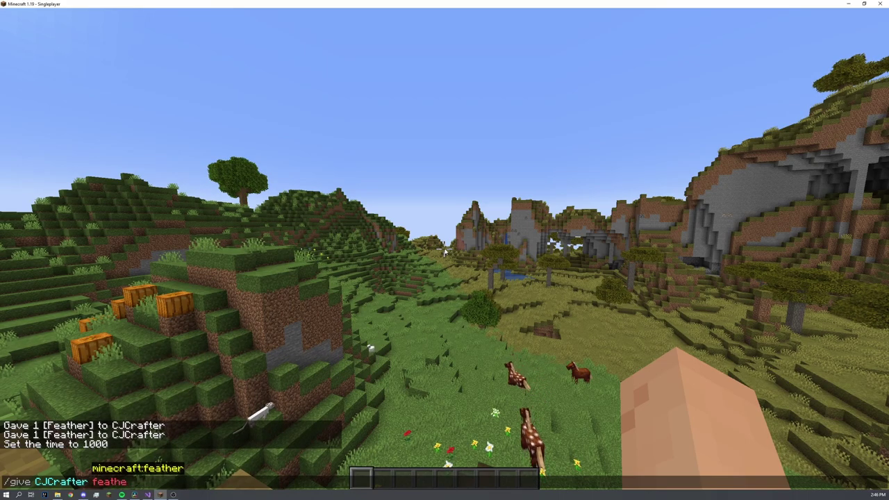
type("r{")
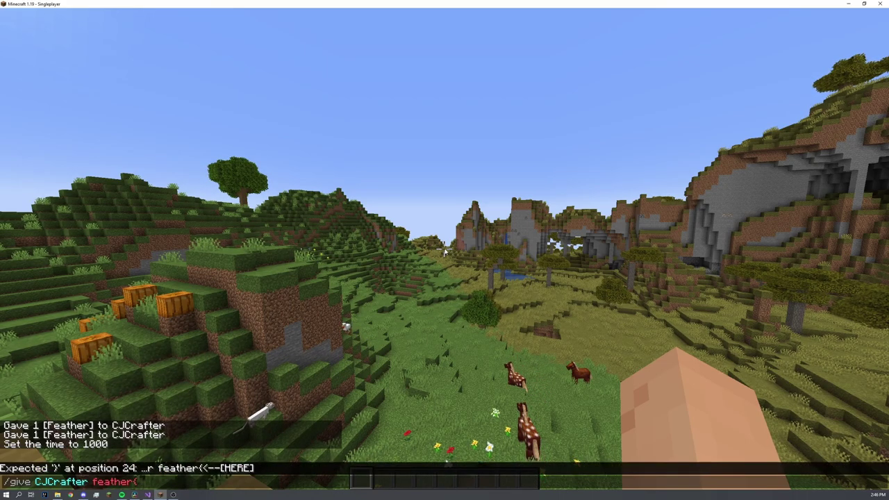
type("Custom")
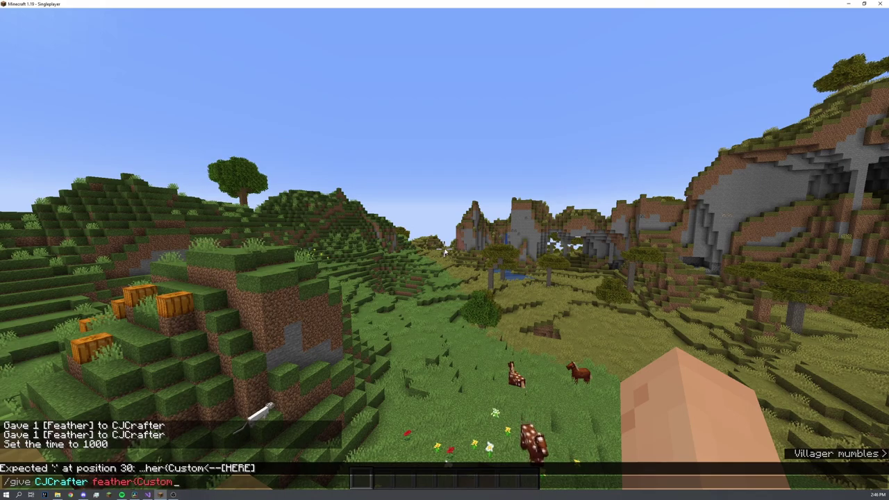
type("ModelDat")
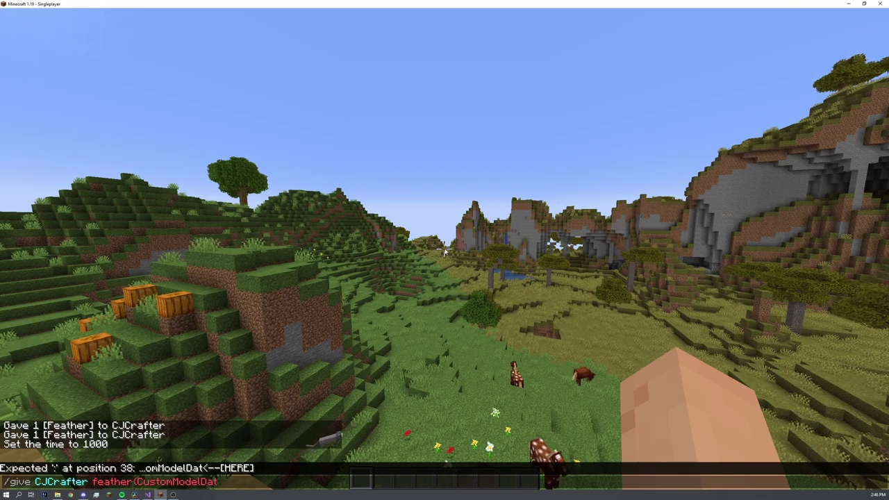
type("a:")
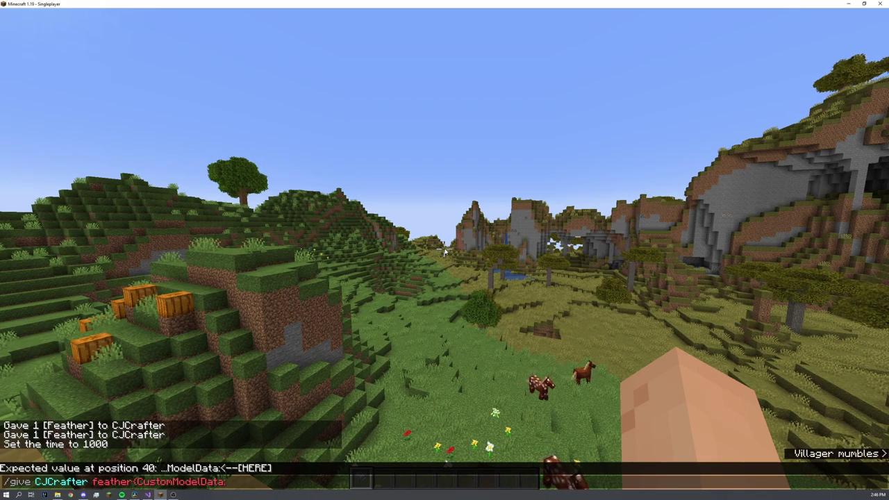
type("651")
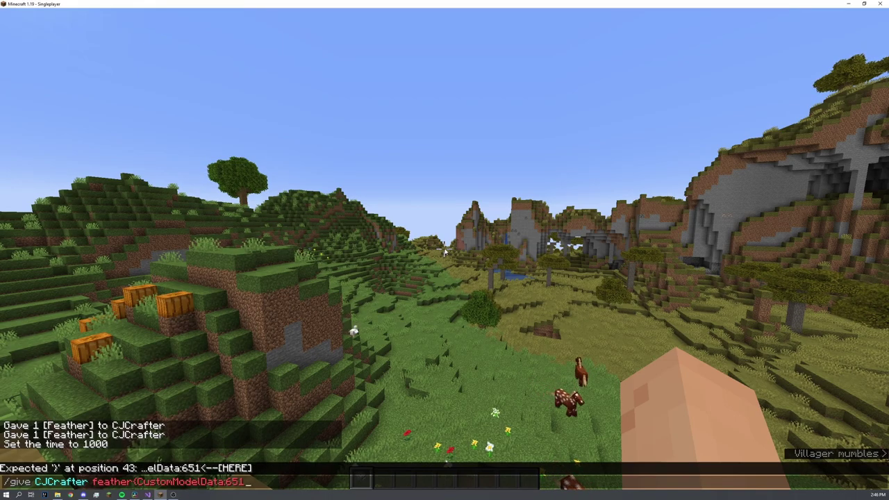
type("} 1")
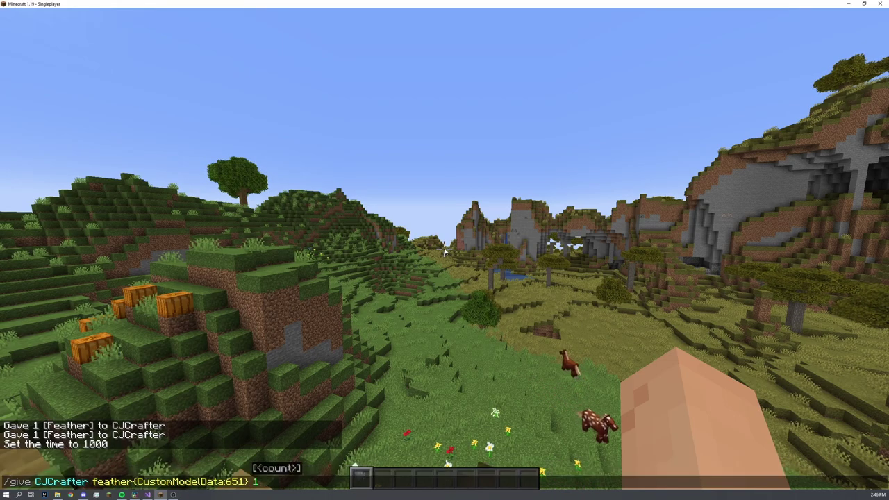
key("Return")
Inspect the given feather in the inventory and walk through the world to examine its custom weapon model in hand.
key("e")
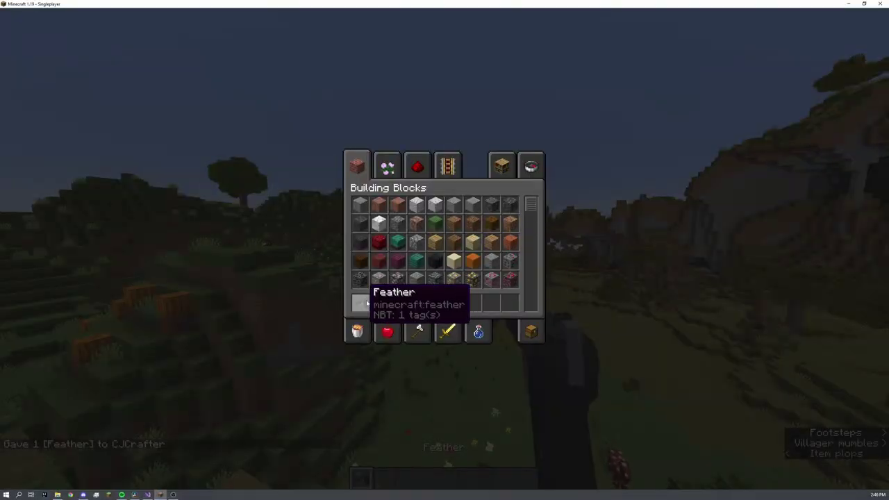
key("e")
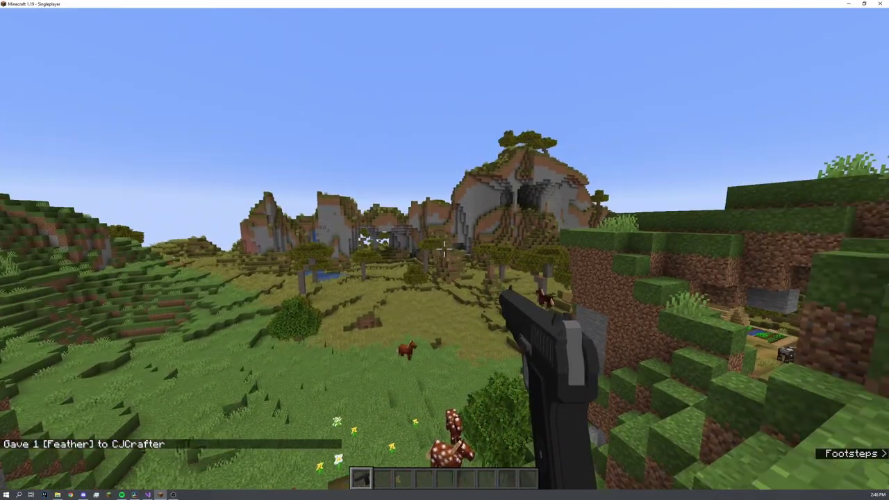
key("w")
key("space")
key("space")
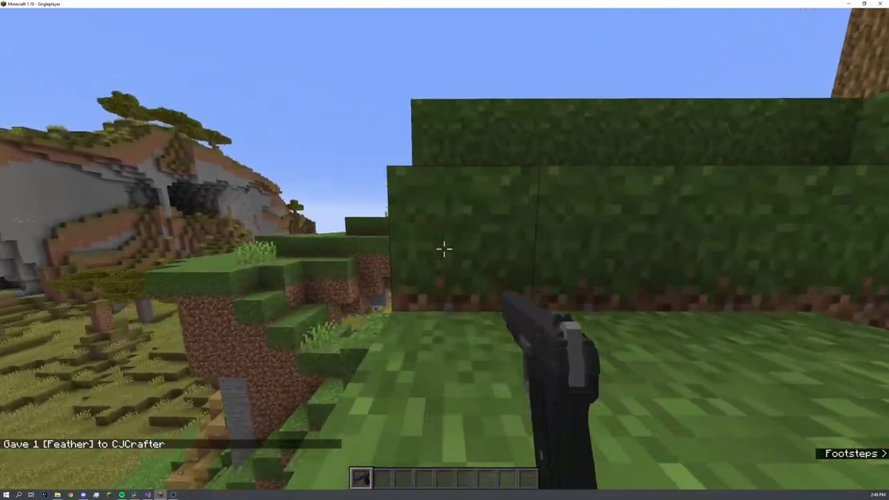
key("w")
key("space")
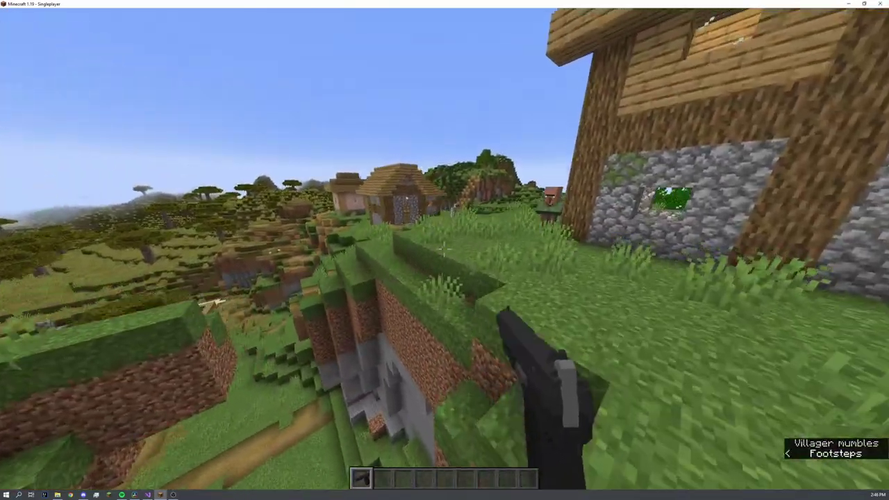